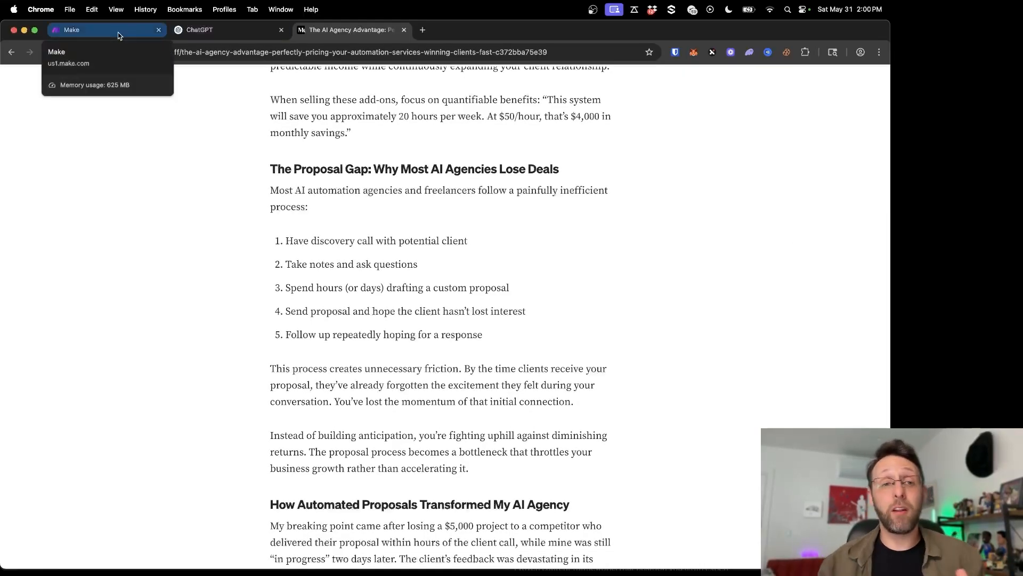
Step: Switch from the ChatGPT chat over to the Make dashboard tab
{"action": "left_click", "coordinate": [224, 31]}
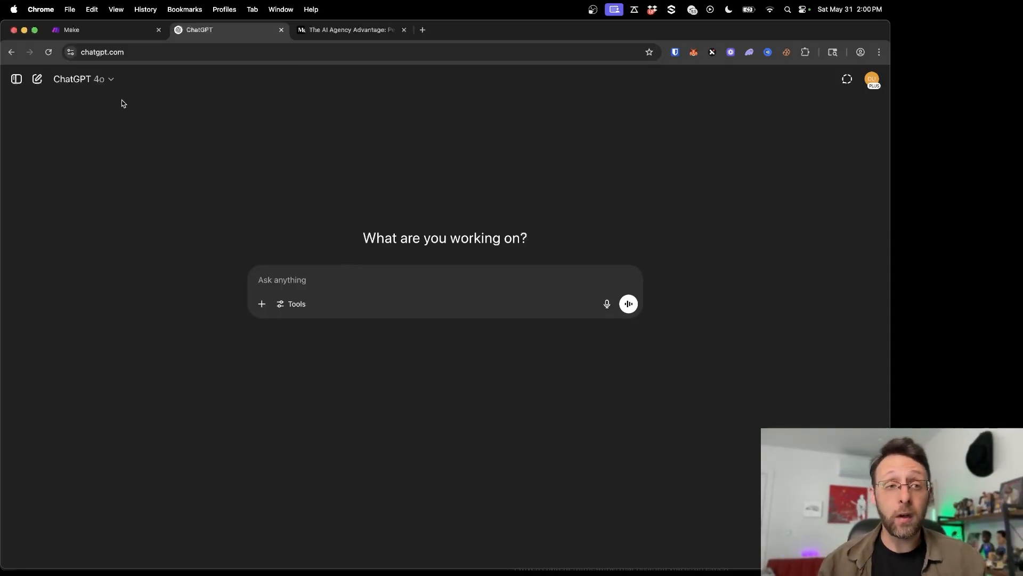
{"action": "left_click", "coordinate": [91, 34]}
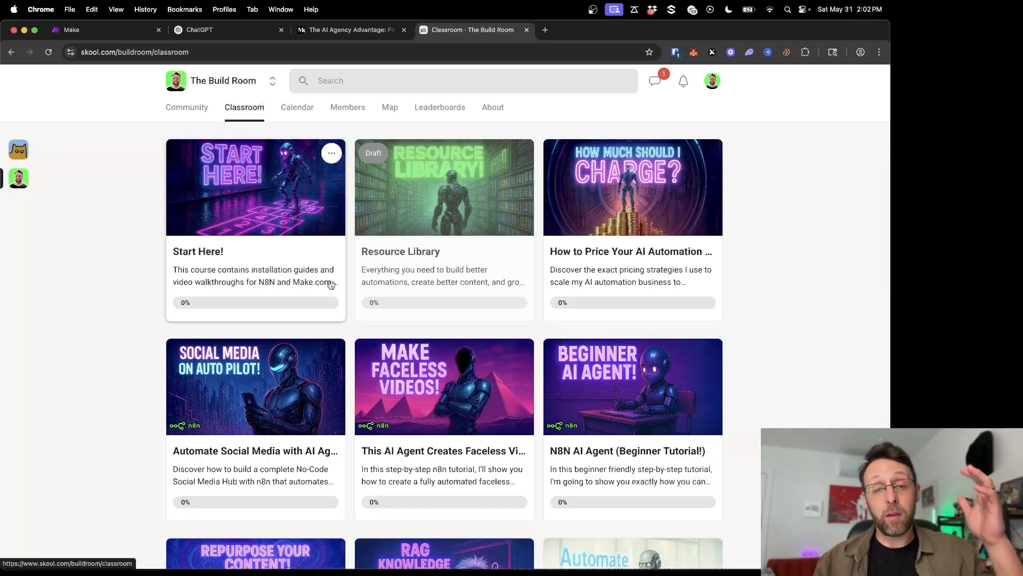
Step: Scroll through The Build Room's Skool Classroom course grid
{"action": "scroll", "coordinate": [330, 284], "scroll_direction": "down", "scroll_amount": 12}
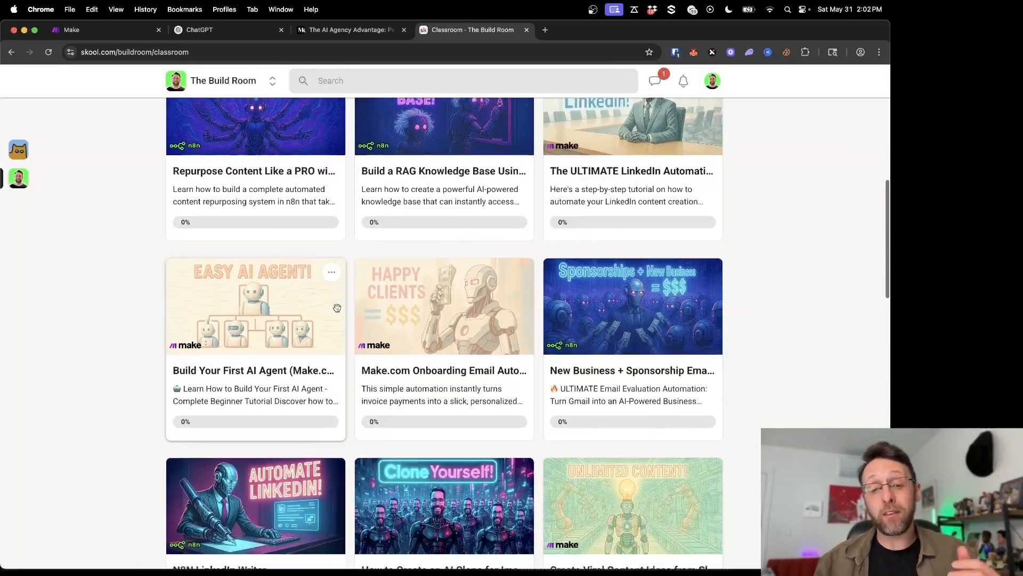
{"action": "scroll", "coordinate": [337, 308], "scroll_direction": "down", "scroll_amount": 10}
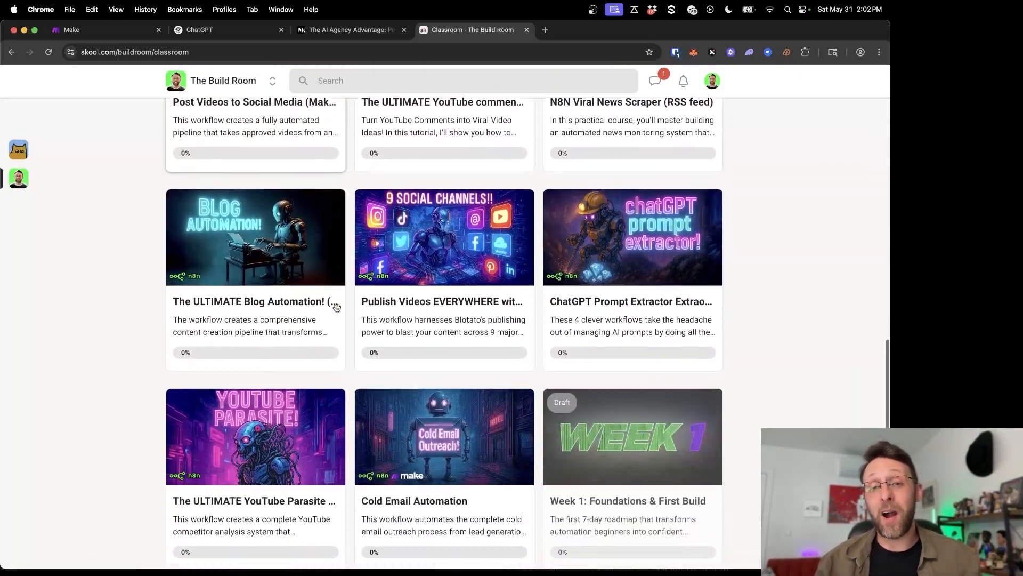
{"action": "scroll", "coordinate": [337, 307], "scroll_direction": "down", "scroll_amount": 5}
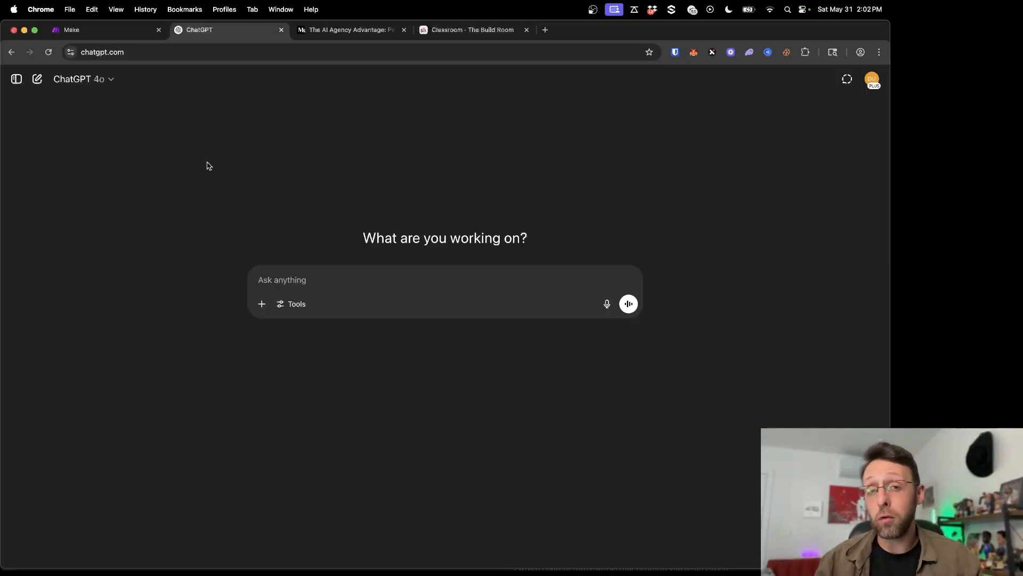
Step: Send ChatGPT a newsletter-expert prompt asking for a clean outline structure to turn a blog article into a newsletter
{"action": "type", "text": "you are an exp"}
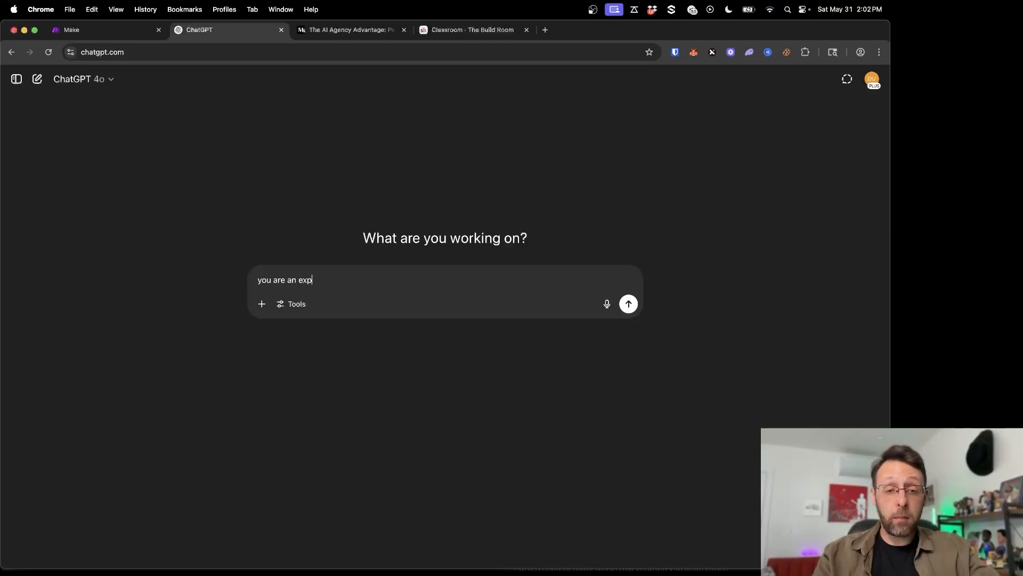
{"action": "type", "text": "ert a cre"}
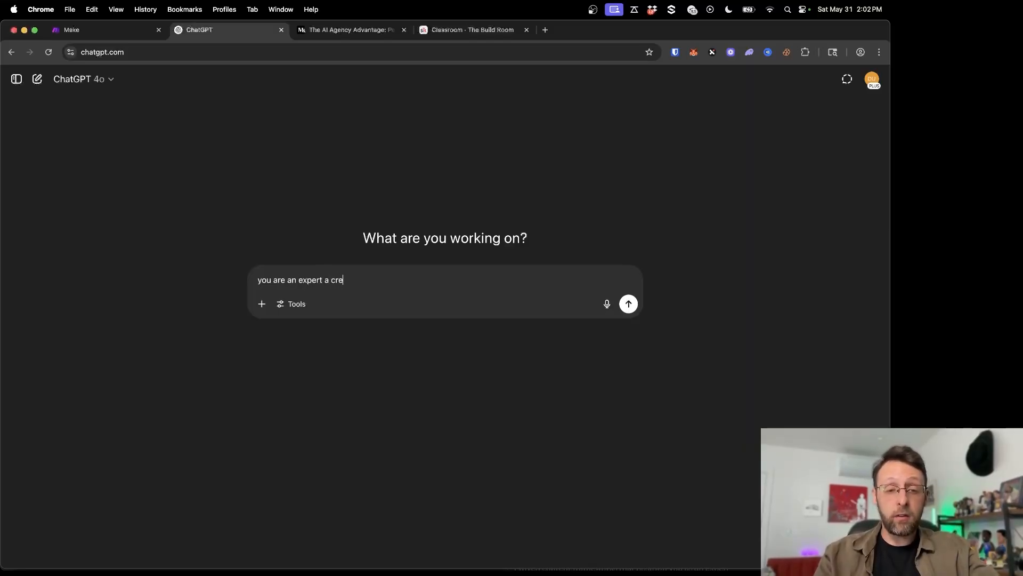
{"action": "type", "text": "ating newslettes"}
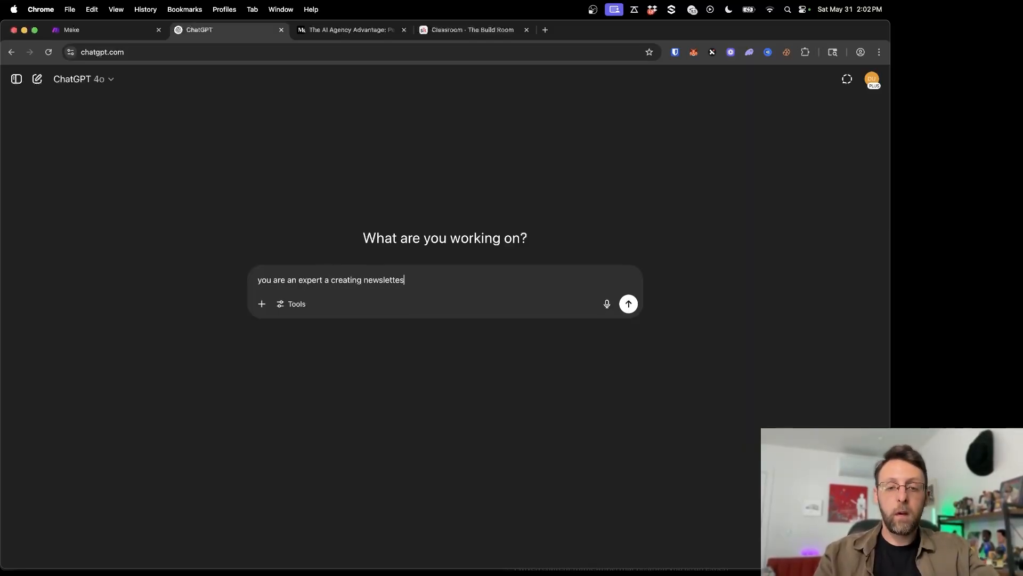
{"action": "key", "text": "BackSpace"}
{"action": "type", "text": "rs. i have a blog ar"}
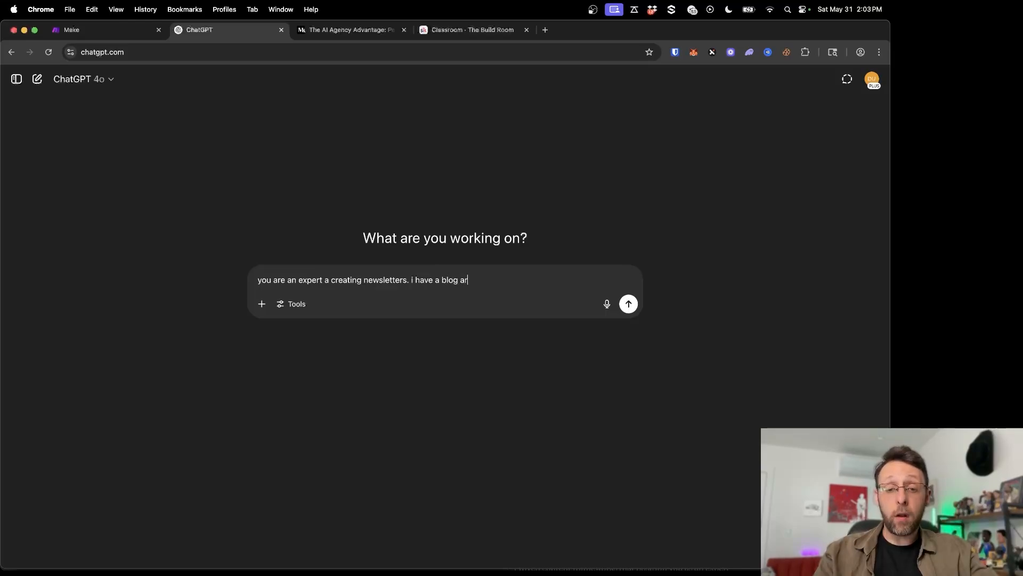
{"action": "type", "text": "ticle that i want to turn"}
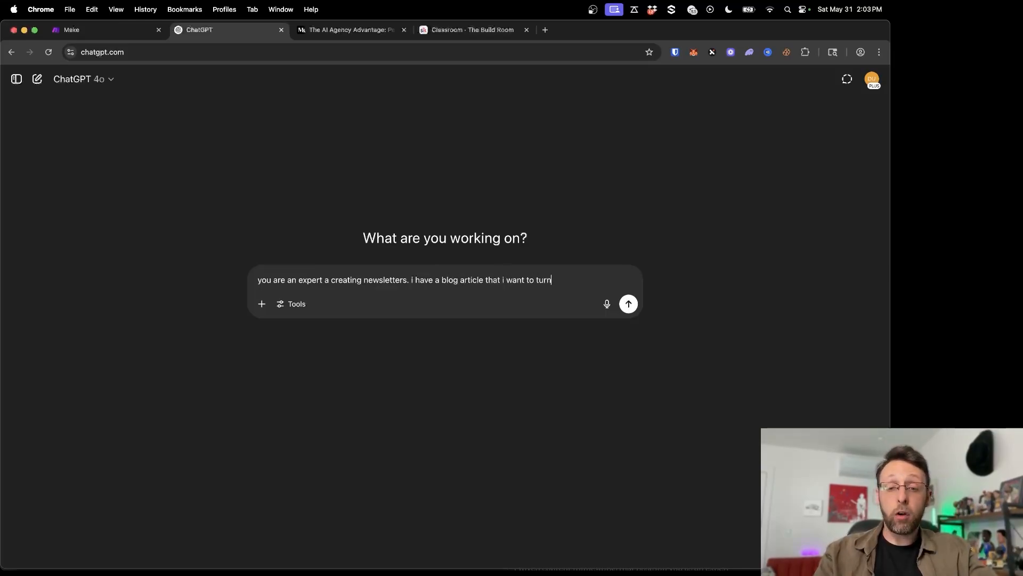
{"action": "type", "text": " into a newsletter. "}
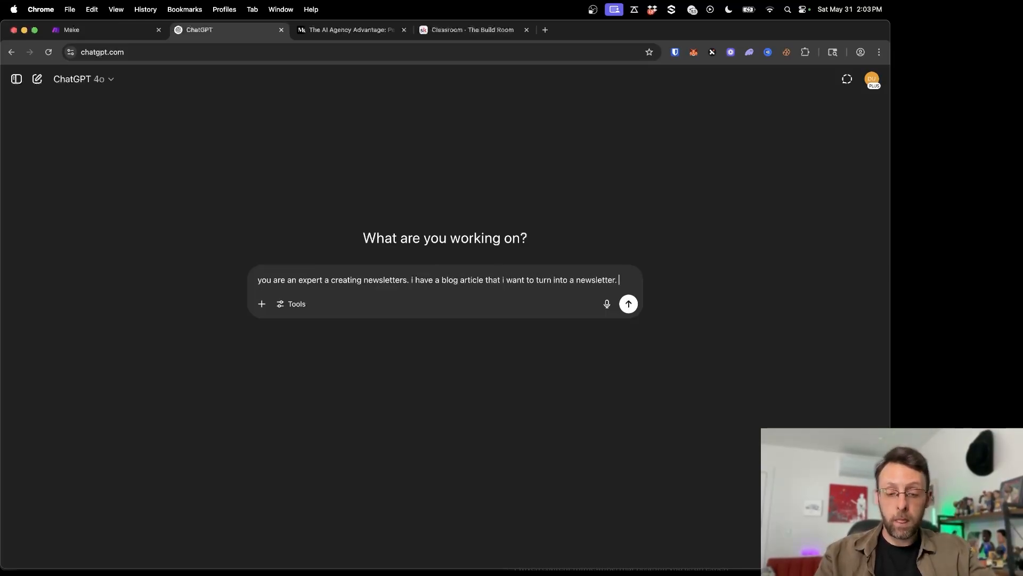
{"action": "type", "text": "please creat"}
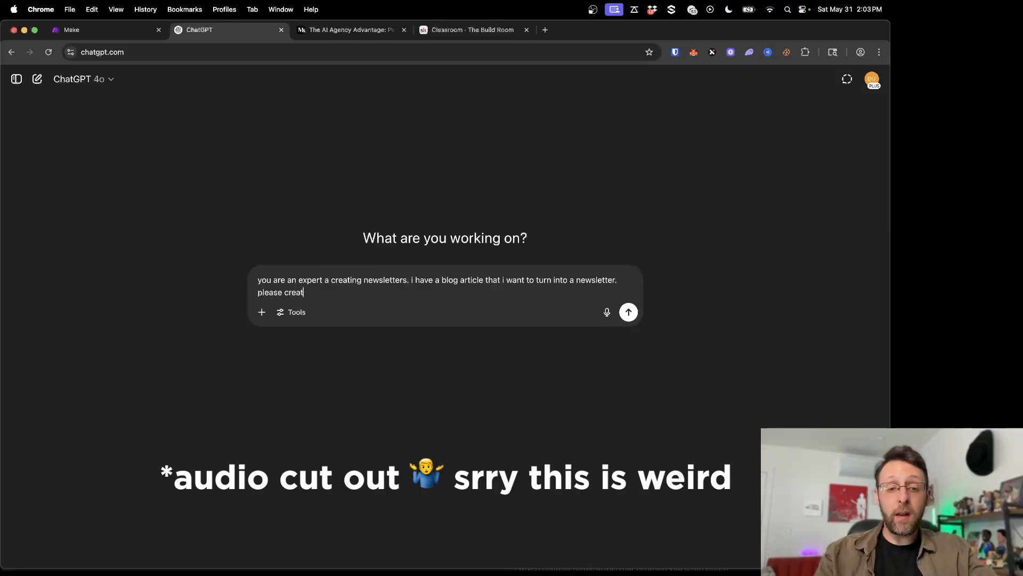
{"action": "type", "text": "e a simple, clean "}
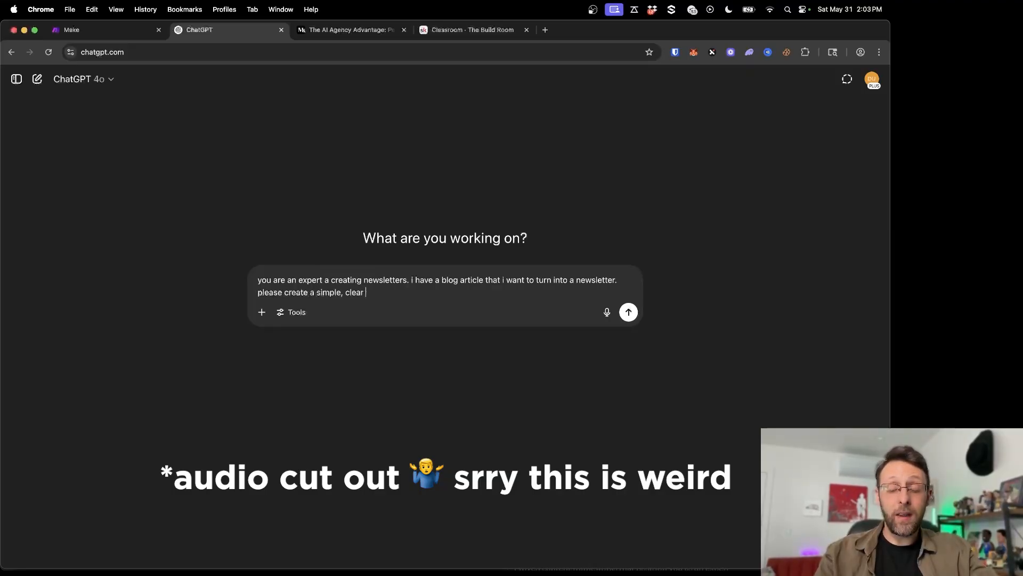
{"action": "type", "text": "s"}
{"action": "key", "text": "BackSpace"}
{"action": "type", "text": "outl"}
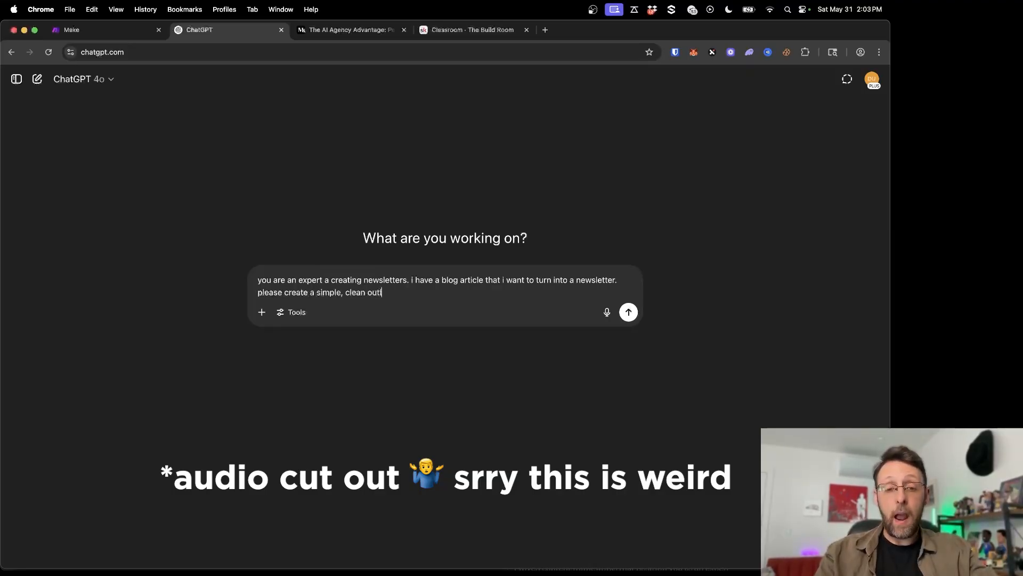
{"action": "type", "text": "ine structure for"}
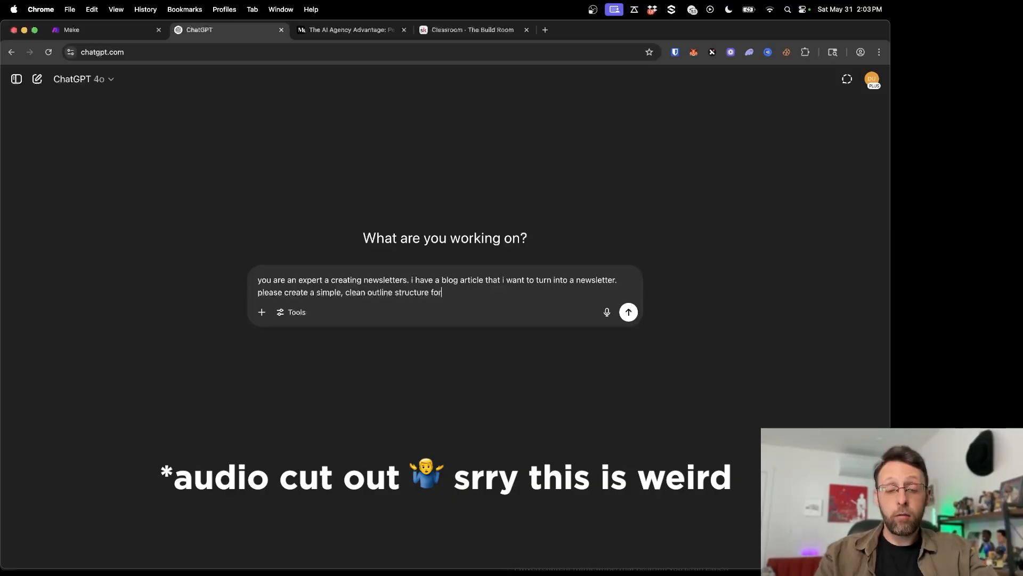
{"action": "type", "text": " the newsletter"}
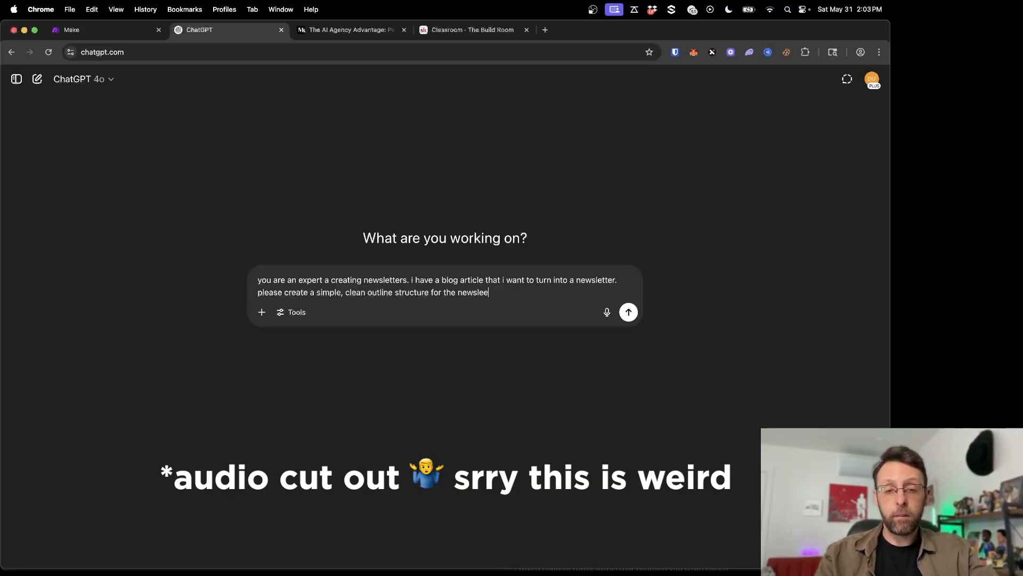
{"action": "key", "text": "Return"}
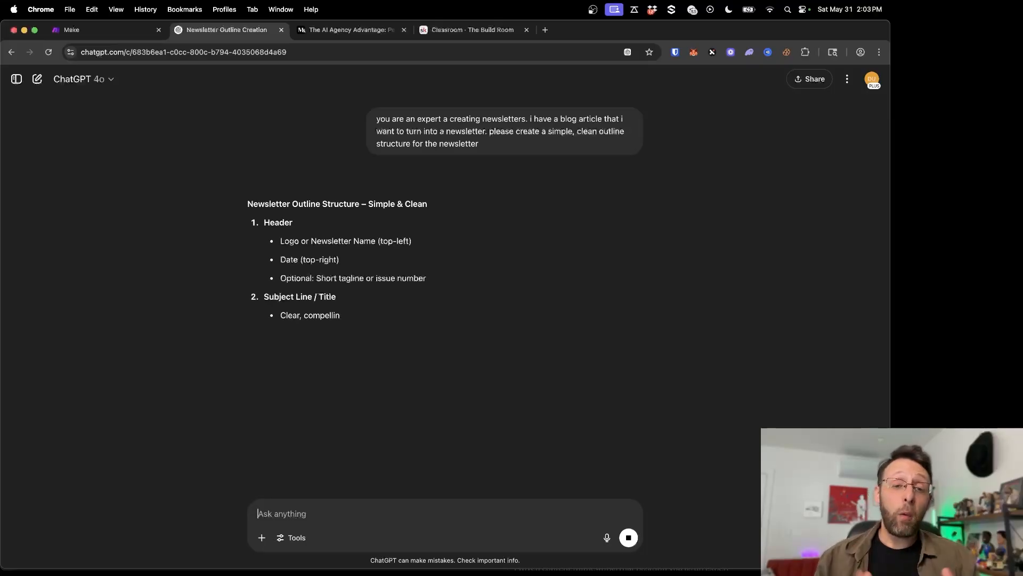
Step: Review the outline's Header, Subject Line, Intro and personal note sections by highlighting them
{"action": "scroll", "coordinate": [770, 243], "scroll_direction": "down", "scroll_amount": 4}
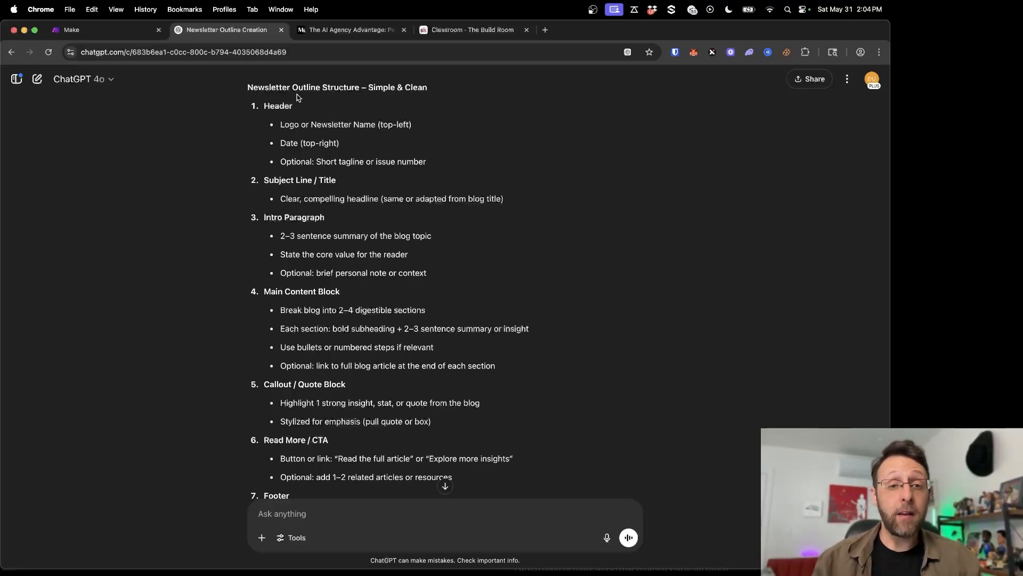
{"action": "left_click_drag", "start_coordinate": [258, 106], "coordinate": [448, 160]}
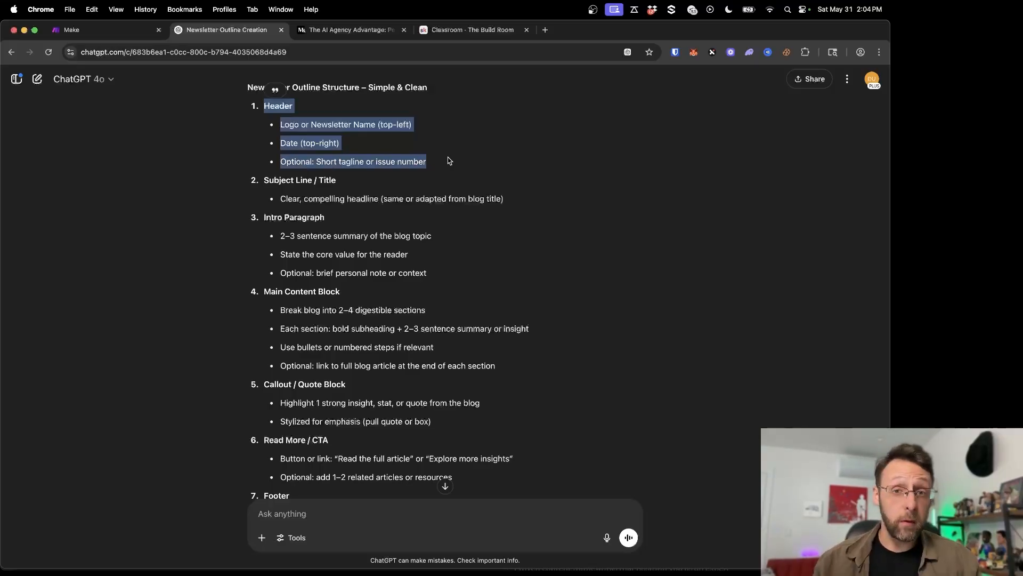
{"action": "left_click_drag", "start_coordinate": [267, 197], "coordinate": [458, 199]}
{"action": "left_click_drag", "start_coordinate": [279, 236], "coordinate": [417, 254]}
{"action": "scroll", "coordinate": [463, 265], "scroll_direction": "down", "scroll_amount": 1}
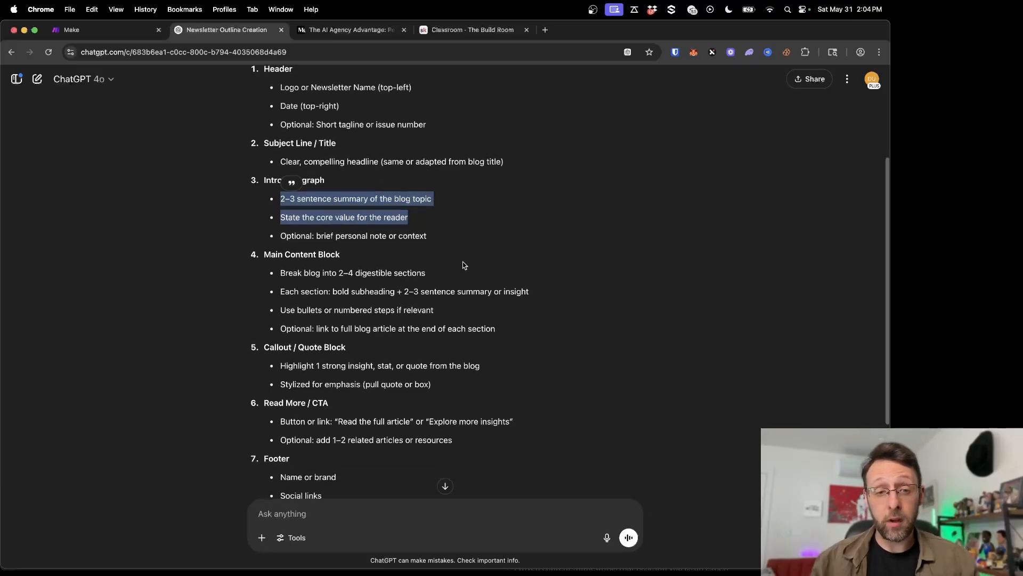
{"action": "left_click", "coordinate": [348, 231]}
{"action": "scroll", "coordinate": [449, 232], "scroll_direction": "down", "scroll_amount": 2}
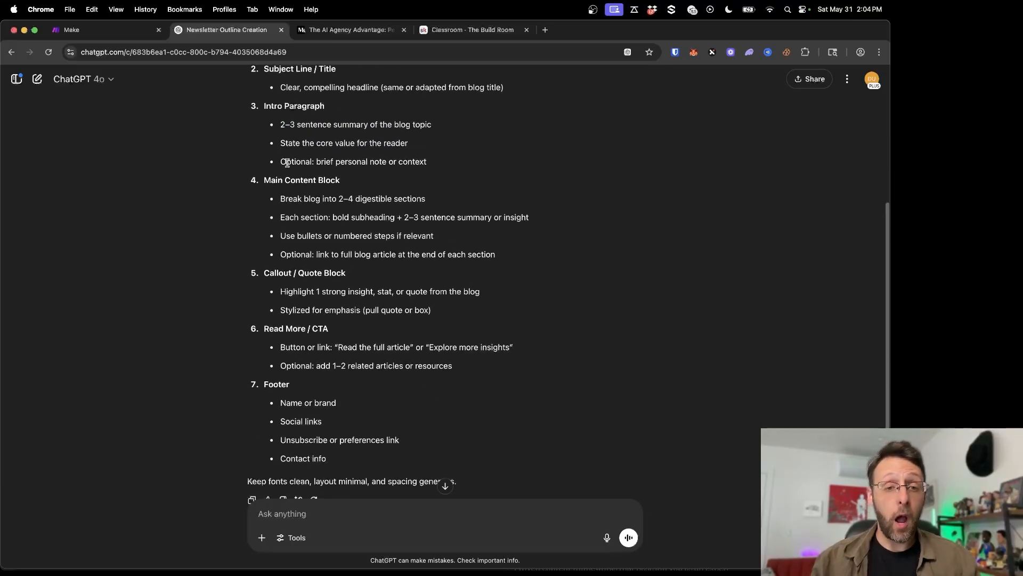
{"action": "left_click_drag", "start_coordinate": [316, 162], "coordinate": [451, 160]}
{"action": "left_click", "coordinate": [451, 159]}
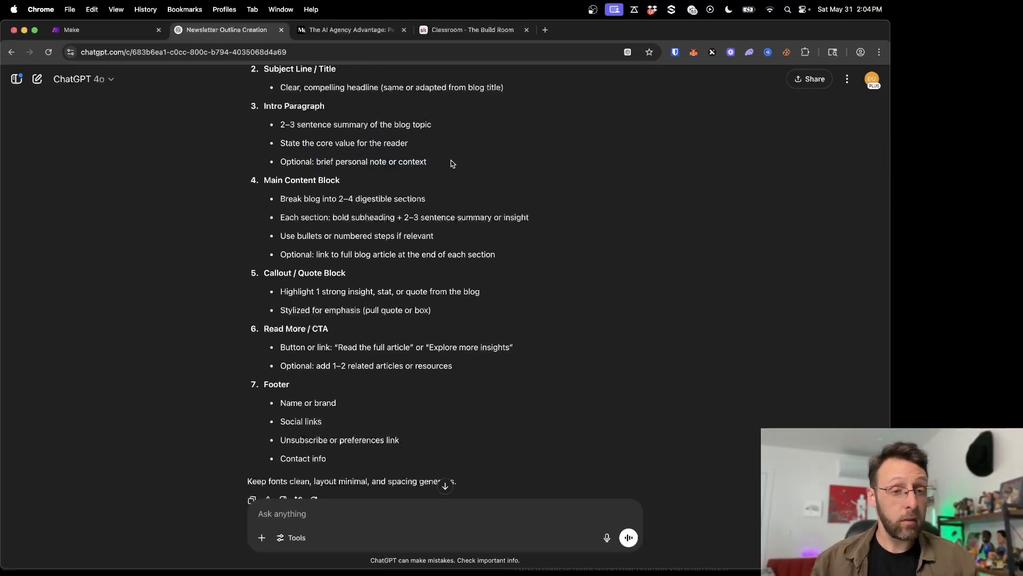
Step: Highlight the Main Content guidance, full-article link and Callout insight lines of the outline
{"action": "scroll", "coordinate": [451, 160], "scroll_direction": "down", "scroll_amount": 1}
{"action": "left_click_drag", "start_coordinate": [278, 171], "coordinate": [436, 173]}
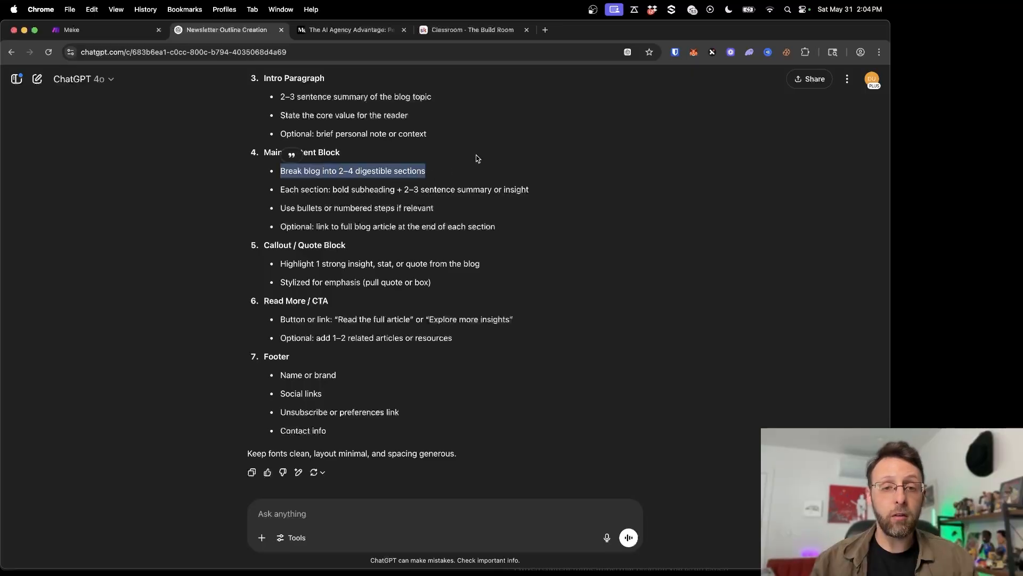
{"action": "left_click", "coordinate": [495, 165]}
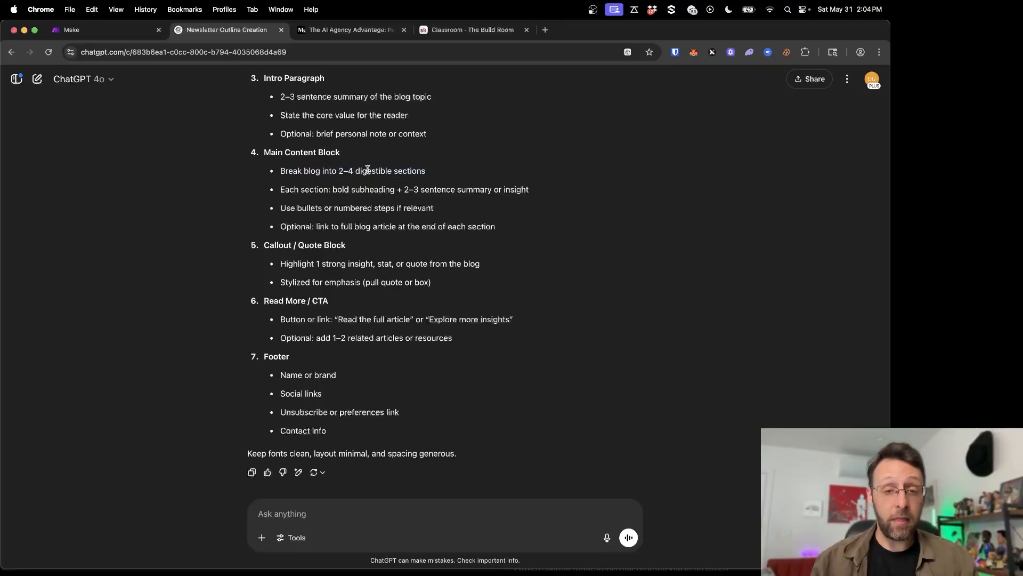
{"action": "left_click_drag", "start_coordinate": [345, 190], "coordinate": [572, 192]}
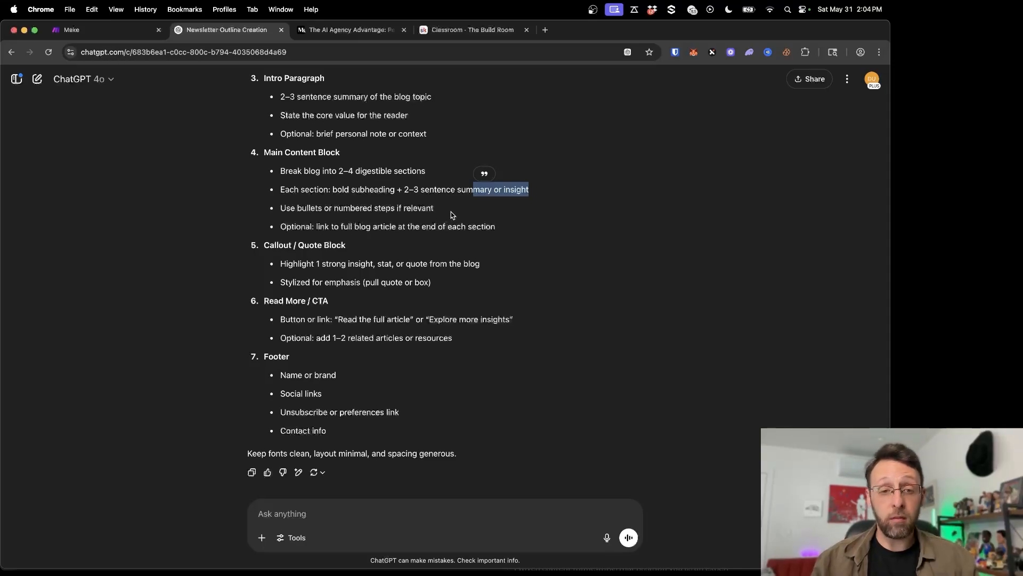
{"action": "left_click_drag", "start_coordinate": [308, 226], "coordinate": [521, 226]}
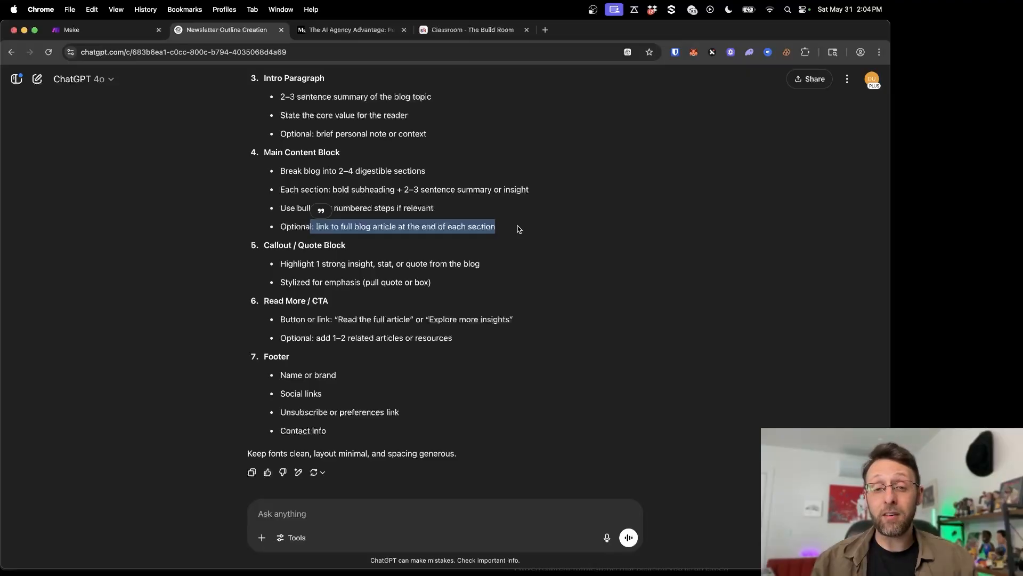
{"action": "scroll", "coordinate": [518, 229], "scroll_direction": "down", "scroll_amount": 1}
{"action": "left_click_drag", "start_coordinate": [288, 206], "coordinate": [373, 208]}
{"action": "left_click_drag", "start_coordinate": [297, 223], "coordinate": [412, 224]}
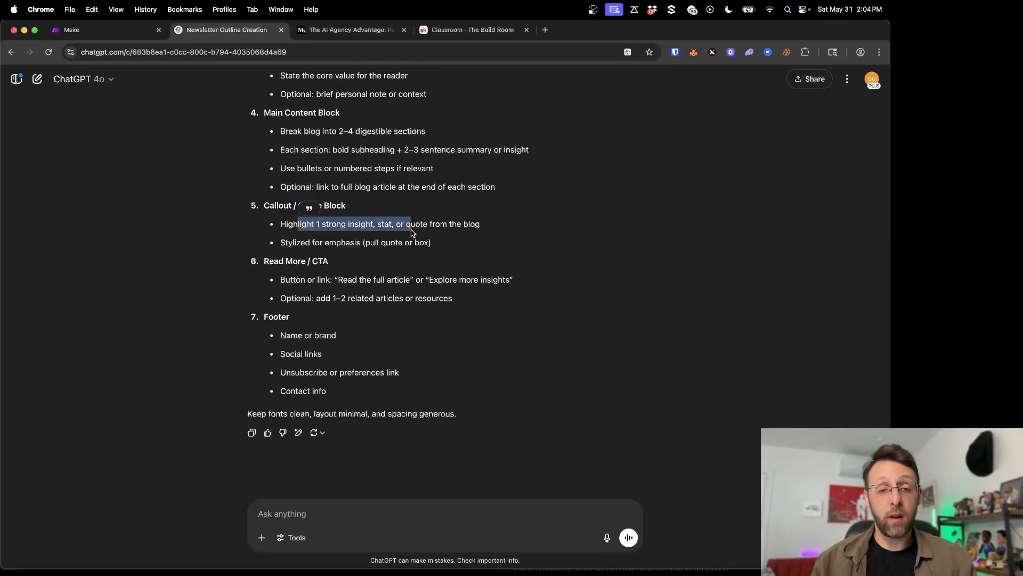
{"action": "left_click_drag", "start_coordinate": [324, 242], "coordinate": [430, 244]}
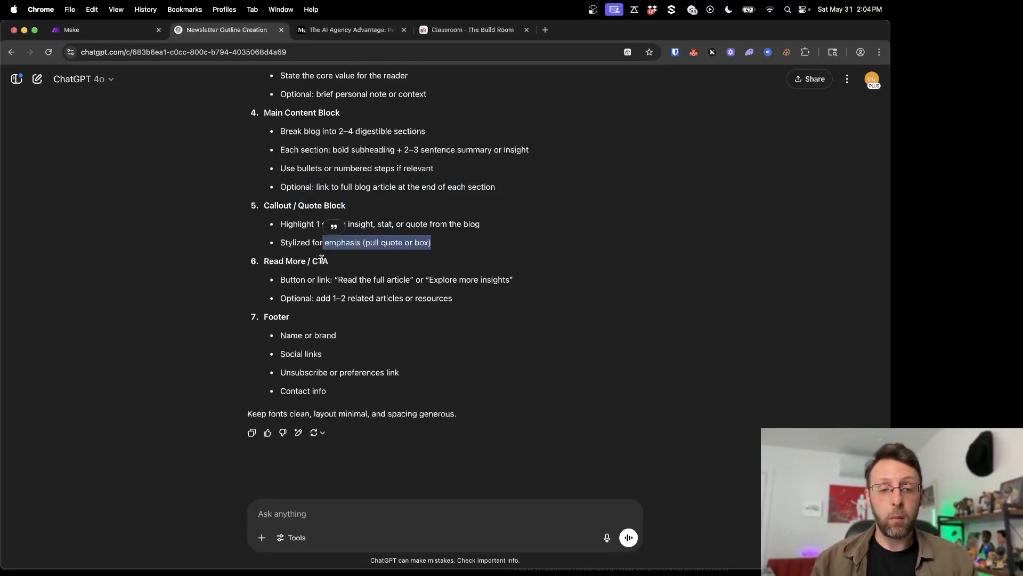
{"action": "left_click", "coordinate": [537, 306]}
Step: Review the Footer items, then place the cursor in the message box for a follow-up
{"action": "scroll", "coordinate": [537, 306], "scroll_direction": "up", "scroll_amount": 1}
{"action": "left_click_drag", "start_coordinate": [289, 326], "coordinate": [395, 382]}
{"action": "left_click", "coordinate": [451, 363]}
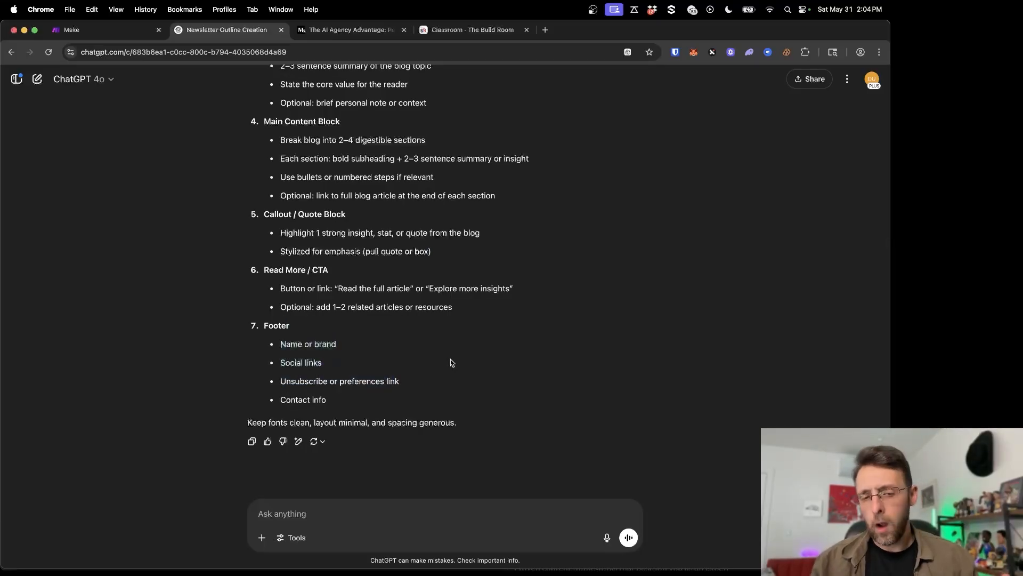
{"action": "scroll", "coordinate": [452, 363], "scroll_direction": "up", "scroll_amount": 4}
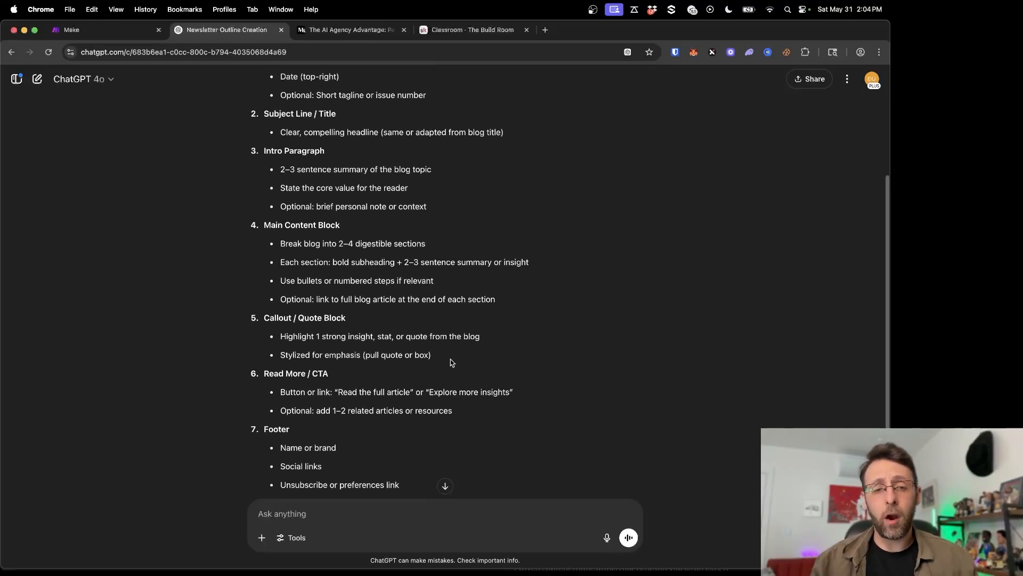
{"action": "scroll", "coordinate": [450, 359], "scroll_direction": "up", "scroll_amount": 4}
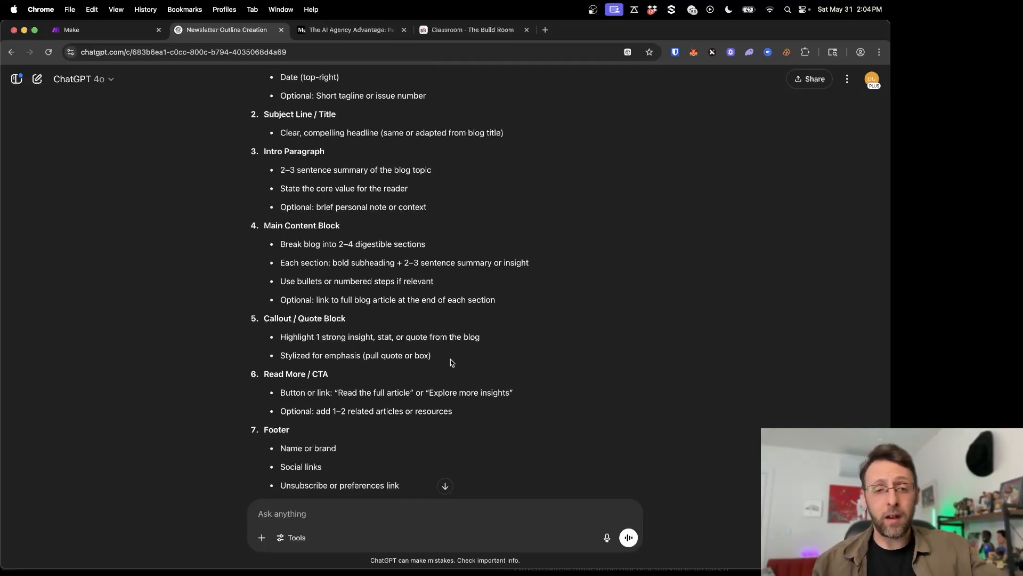
{"action": "left_click", "coordinate": [395, 519]}
Step: Ask ChatGPT to drop header and footer and replace the CTA with an 'if you learned one thing today' takeaway
{"action": "type", "text": "remove the head"}
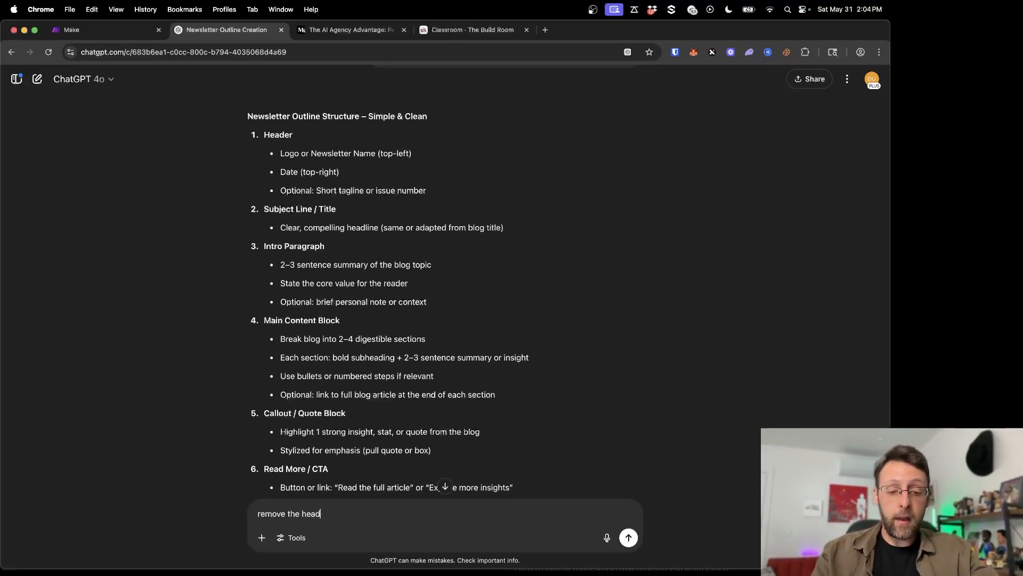
{"action": "type", "text": "er and footer. i just"}
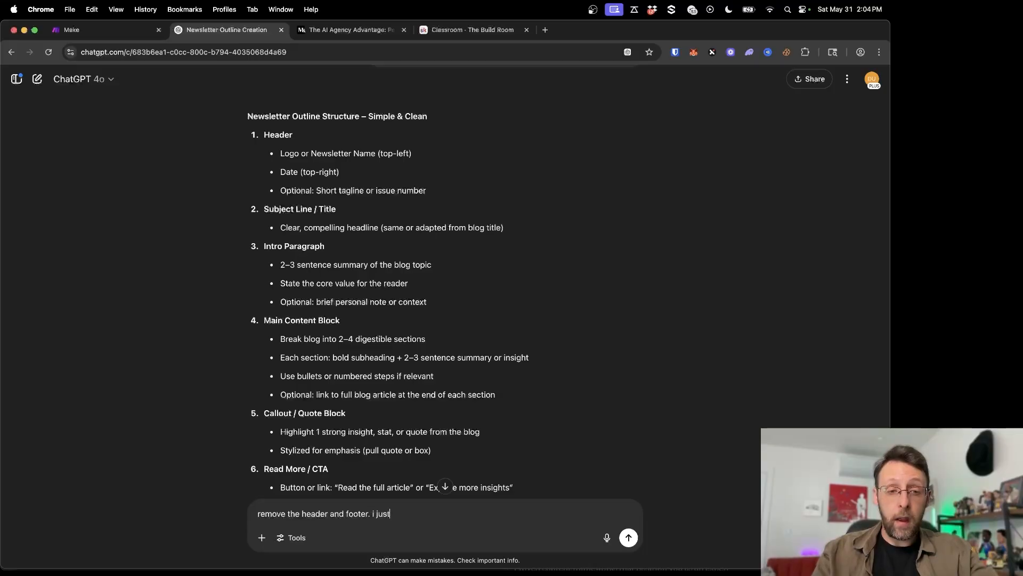
{"action": "type", "text": " need the title,"}
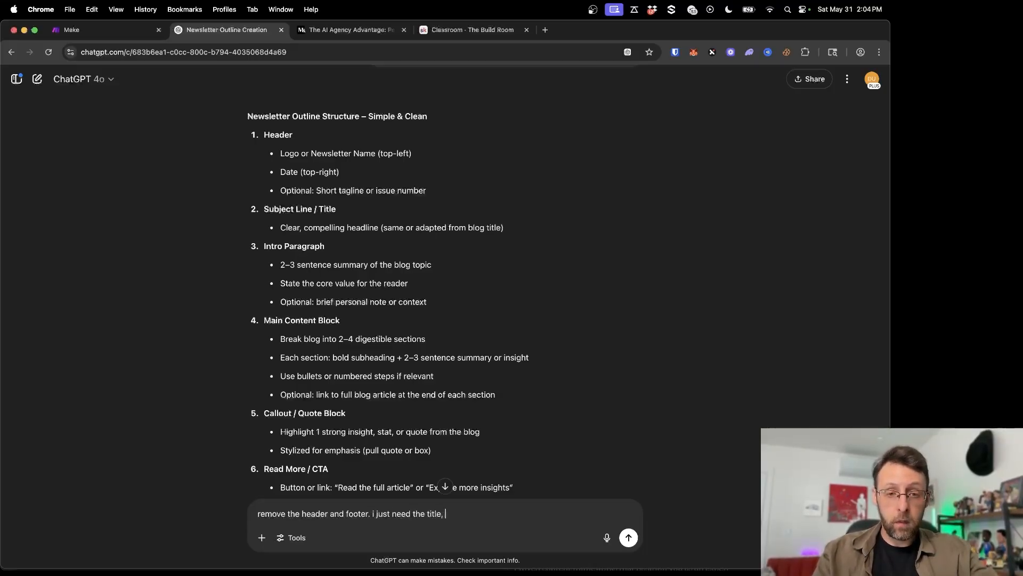
{"action": "type", "text": " brief intro "}
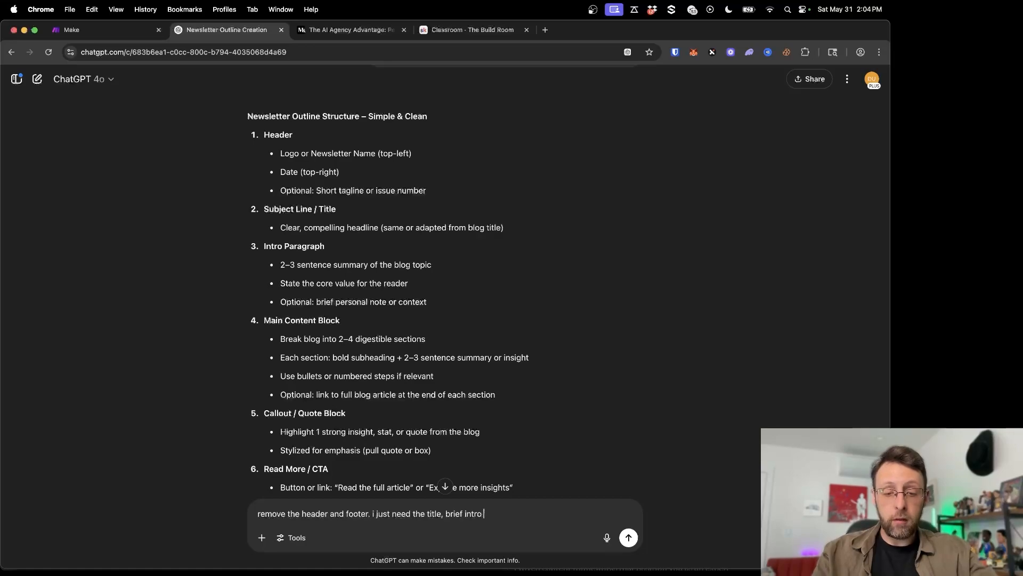
{"action": "type", "text": "paragra, the mai"}
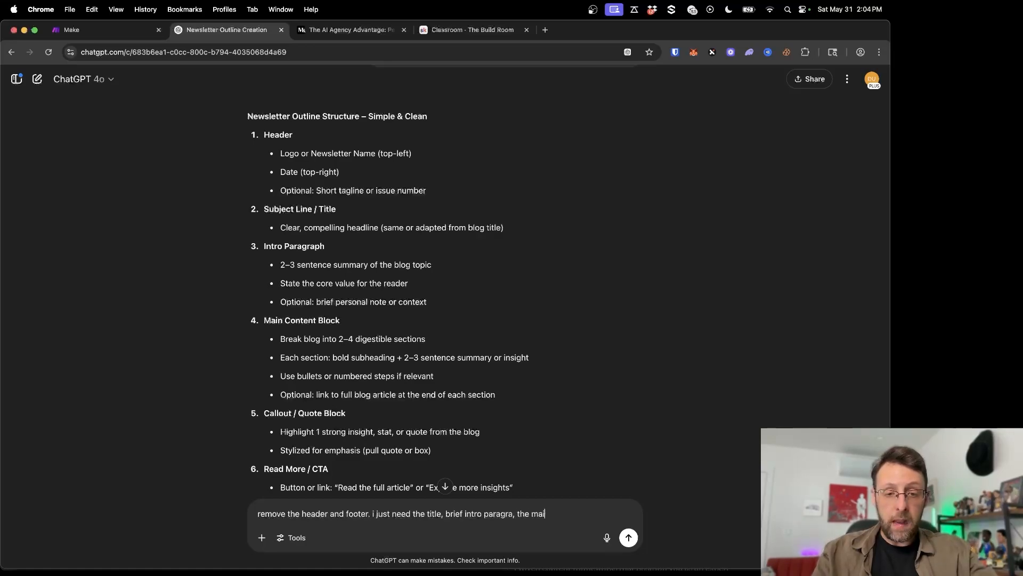
{"action": "type", "text": "n content of 3 bl"}
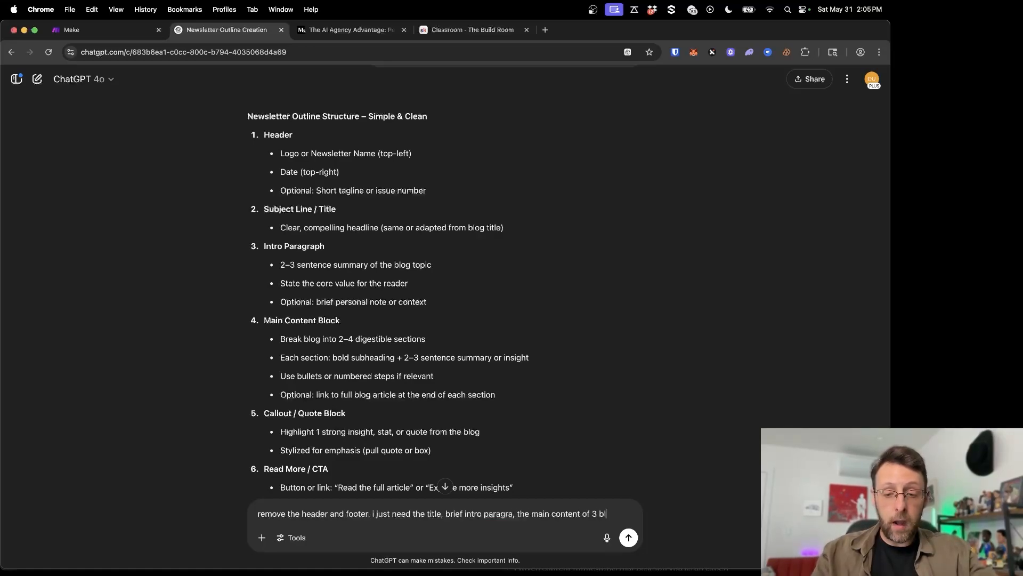
{"action": "type", "text": "ocks, "}
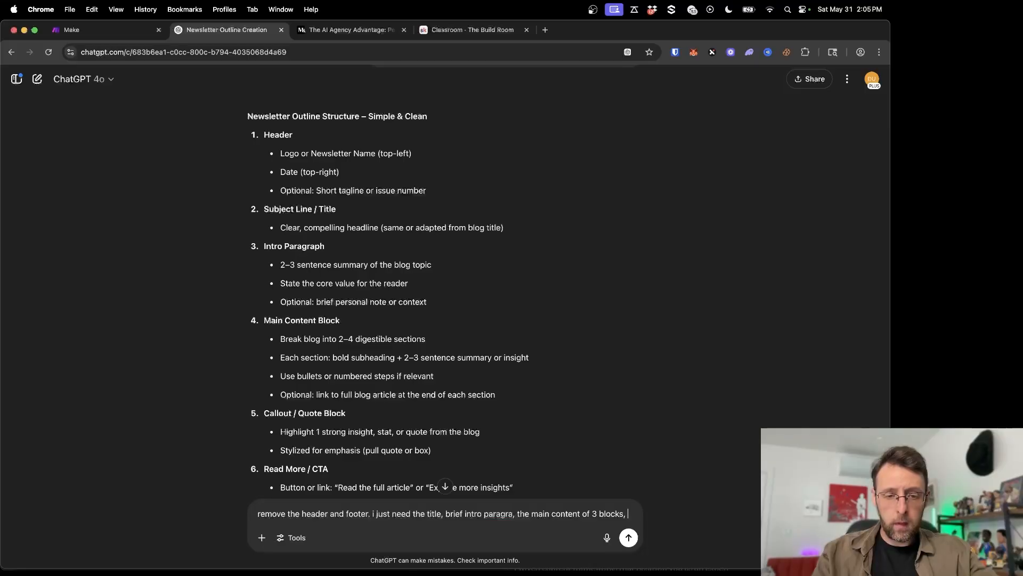
{"action": "type", "text": "the callout "}
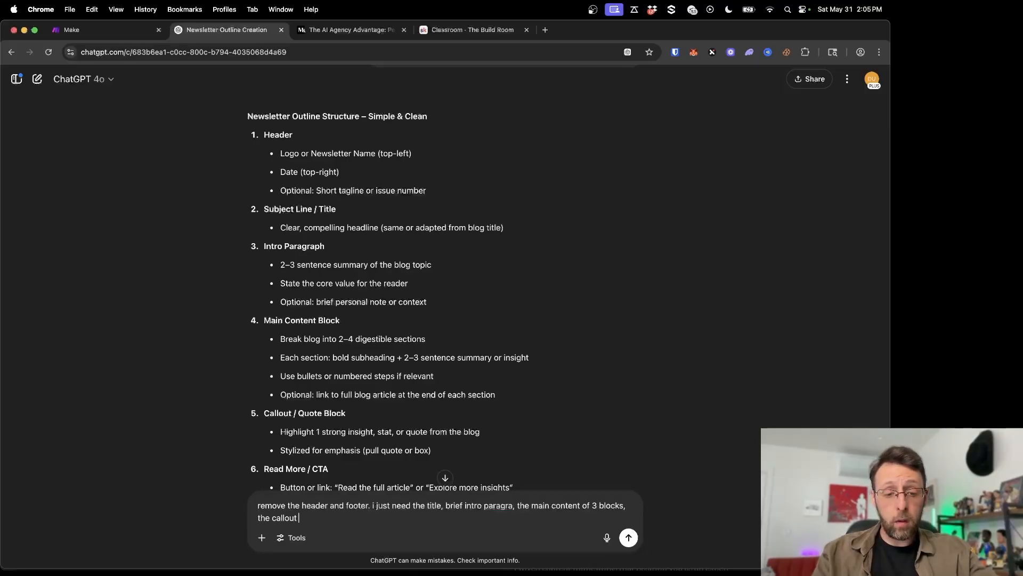
{"action": "type", "text": "or quote"}
{"action": "scroll", "coordinate": [407, 487], "scroll_direction": "down", "scroll_amount": 4}
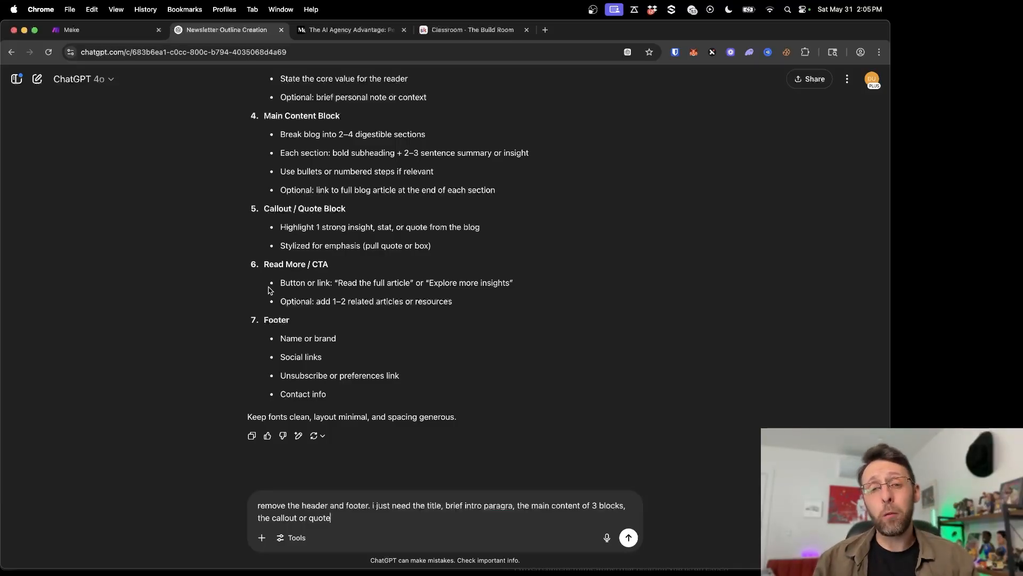
{"action": "type", "text": ", instead "}
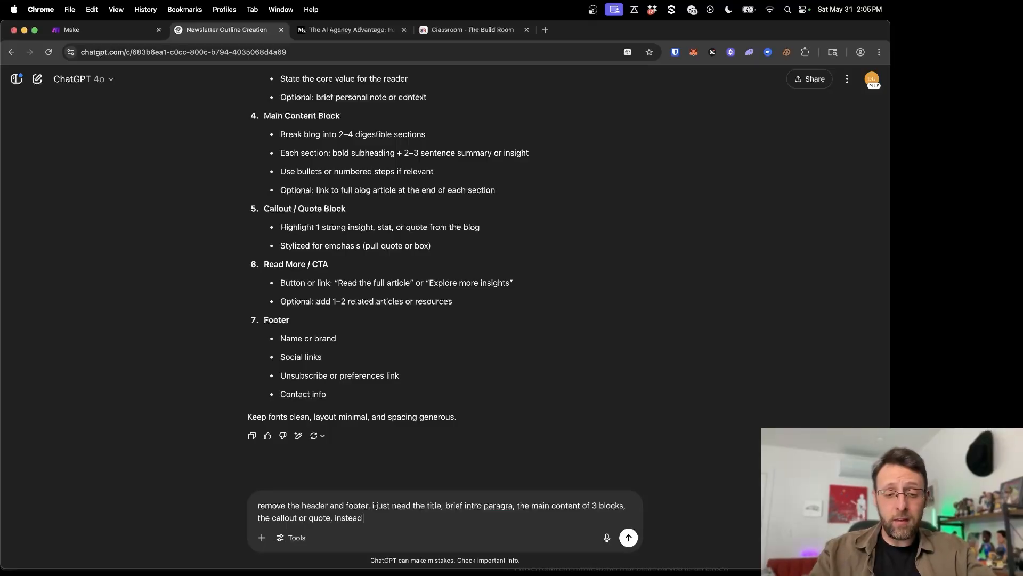
{"action": "type", "text": "of the cta "}
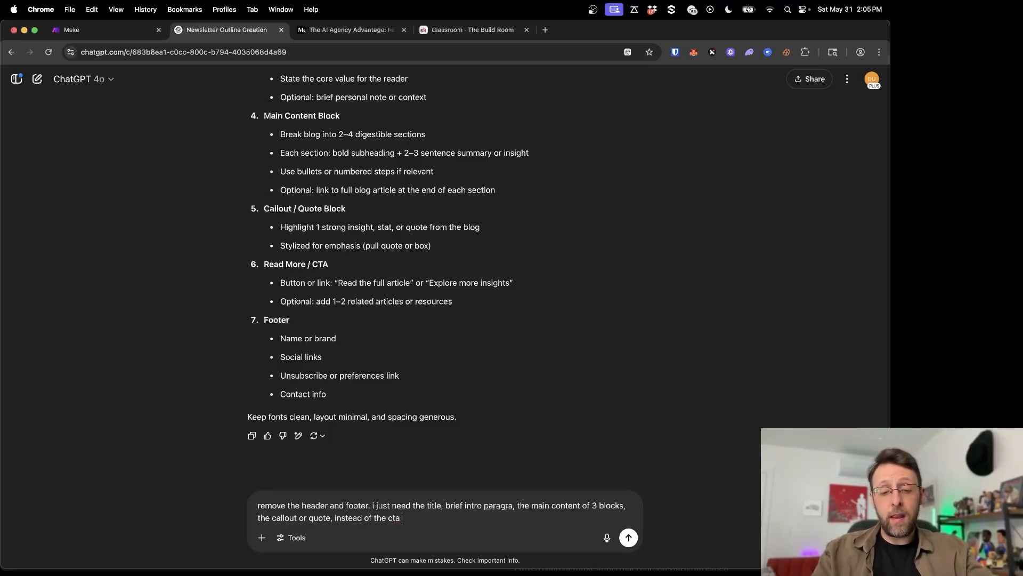
{"action": "type", "text": "add one more"}
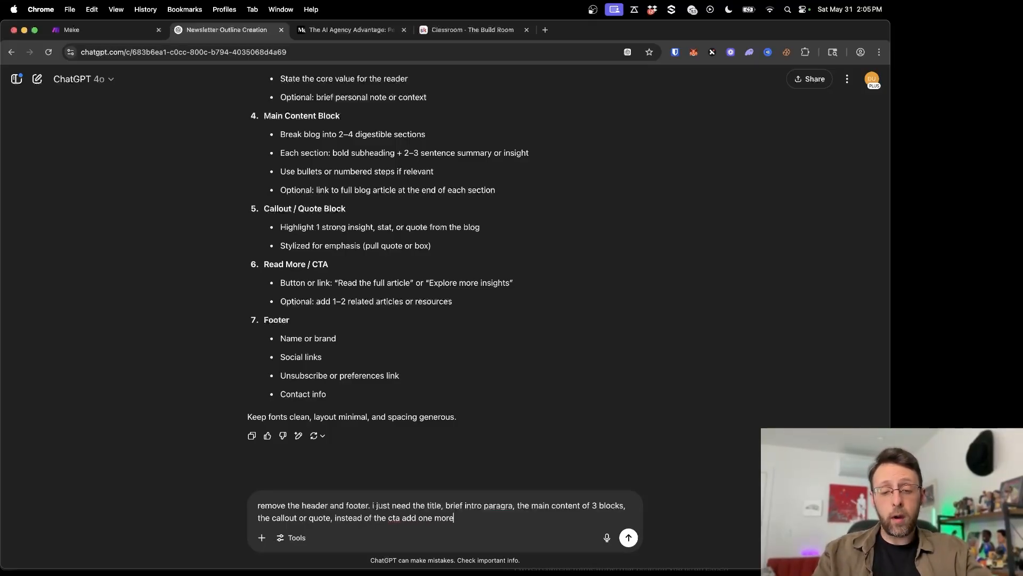
{"action": "type", "text": " key takeaway li"}
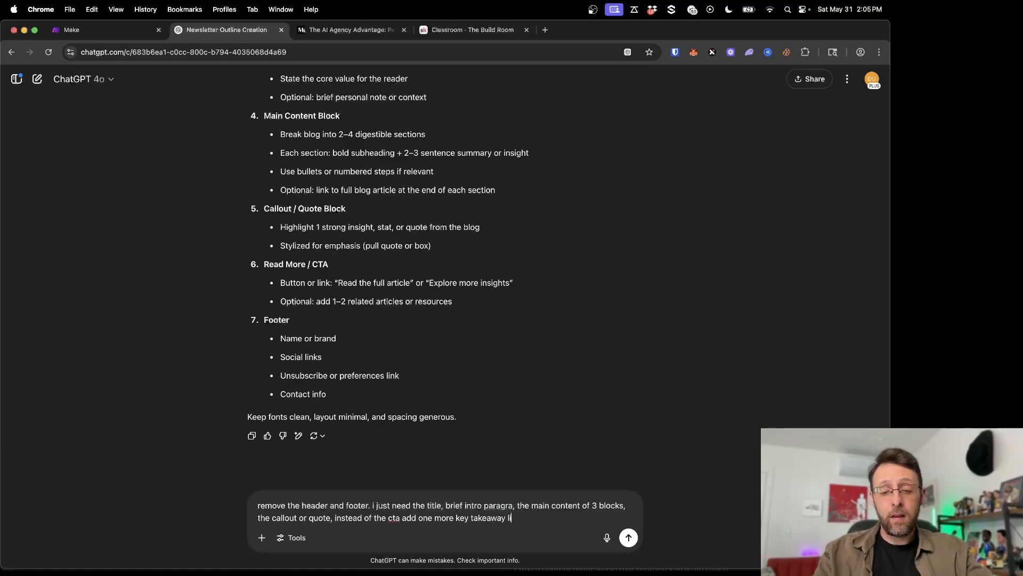
{"action": "type", "text": "ke"}
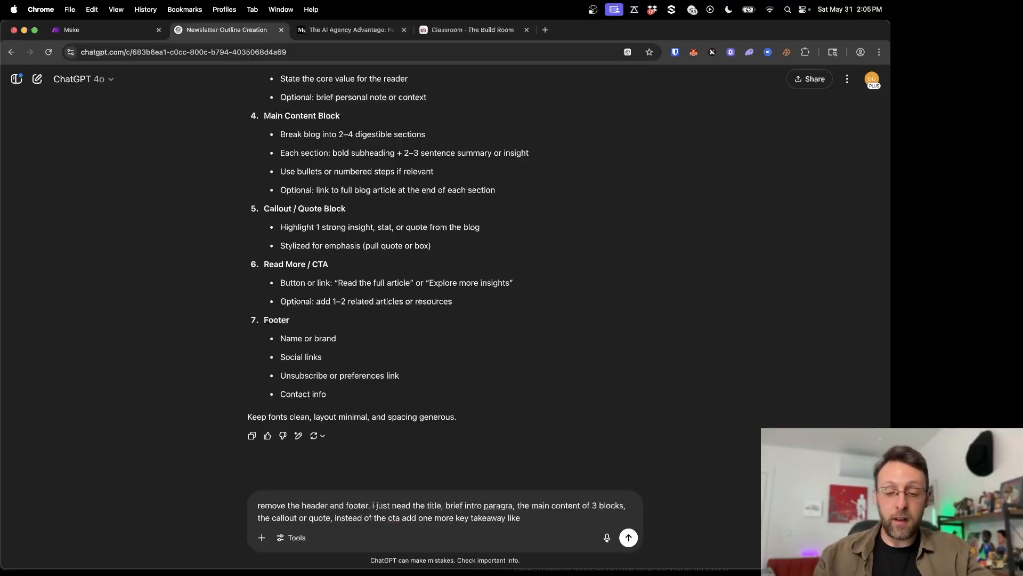
{"action": "type", "text": "\"if you learned "}
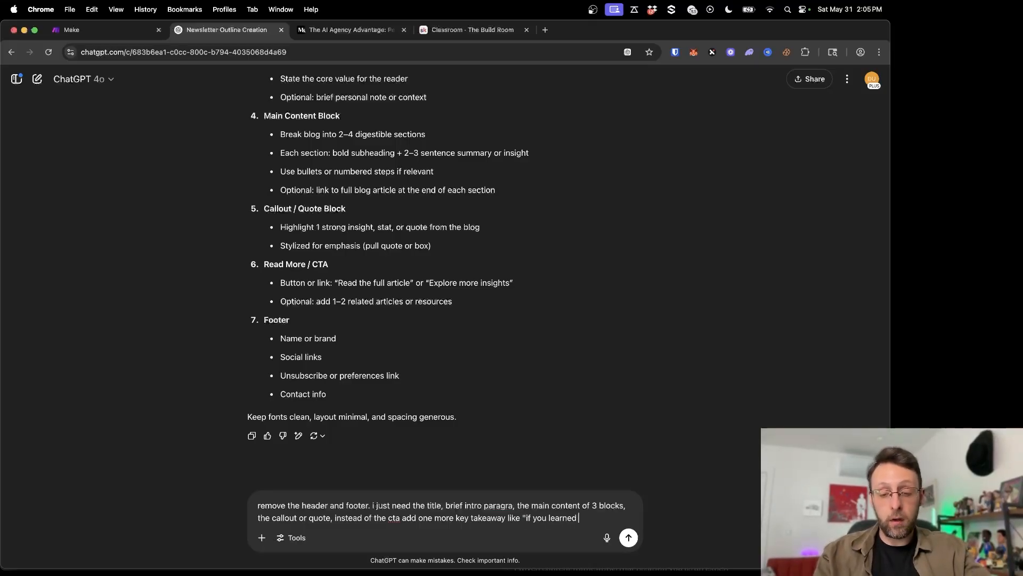
{"action": "type", "text": "one thing today"}
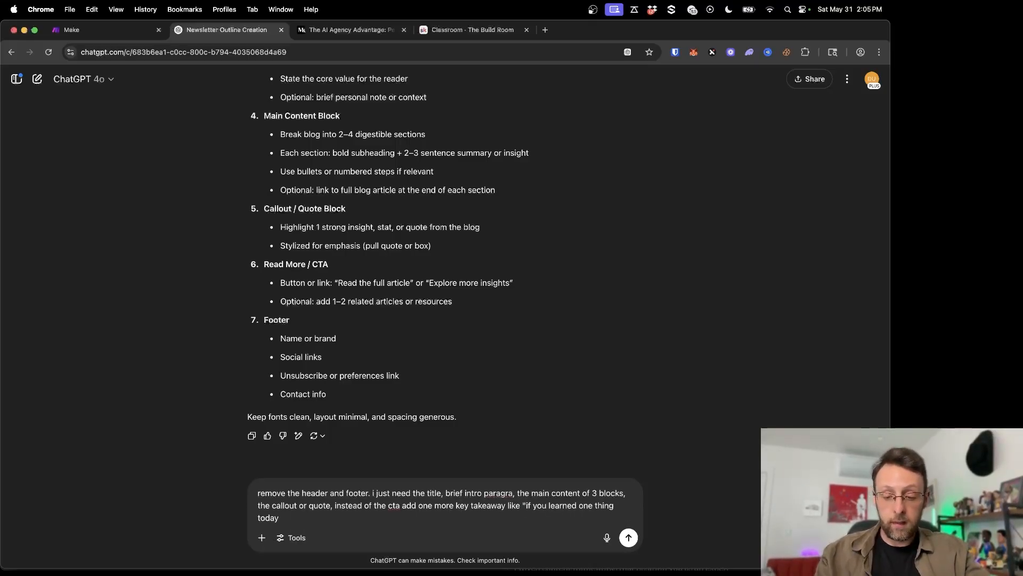
{"action": "type", "text": " etc\""}
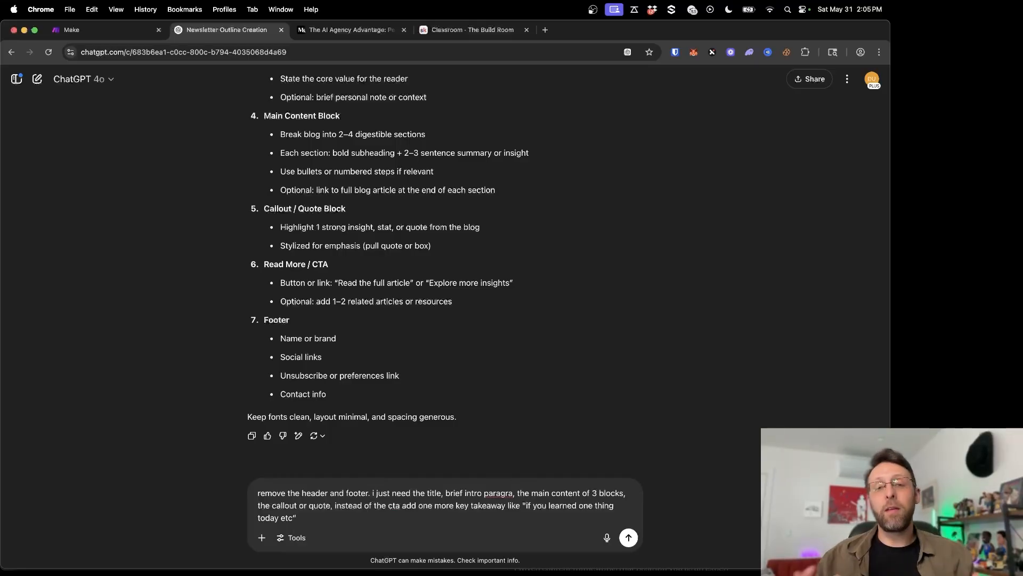
{"action": "key", "text": "Return"}
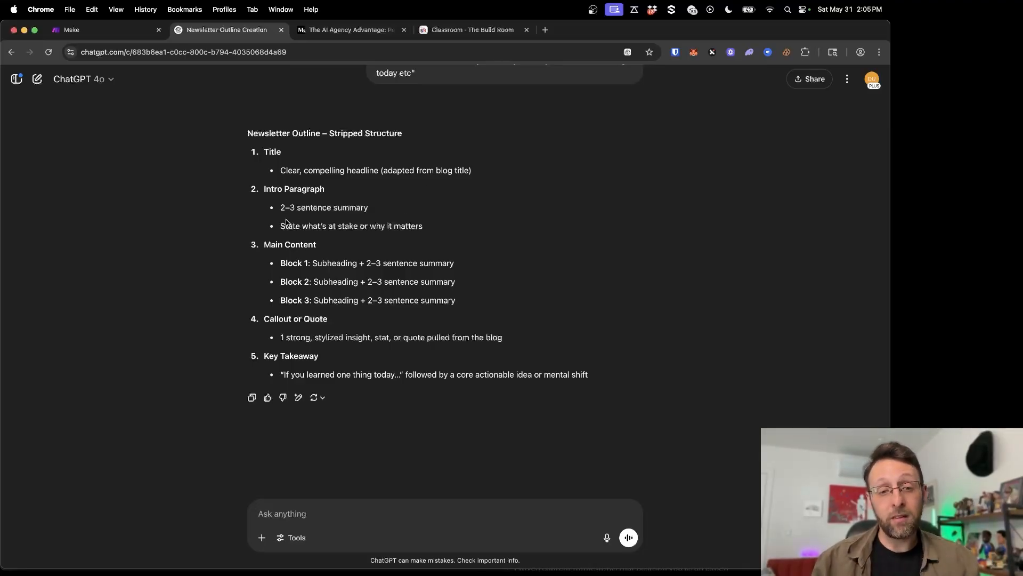
Step: Highlight the intro's 'what's at stake' point in the stripped outline, then clear the selection
{"action": "left_click_drag", "start_coordinate": [286, 226], "coordinate": [431, 225]}
{"action": "left_click", "coordinate": [299, 261]}
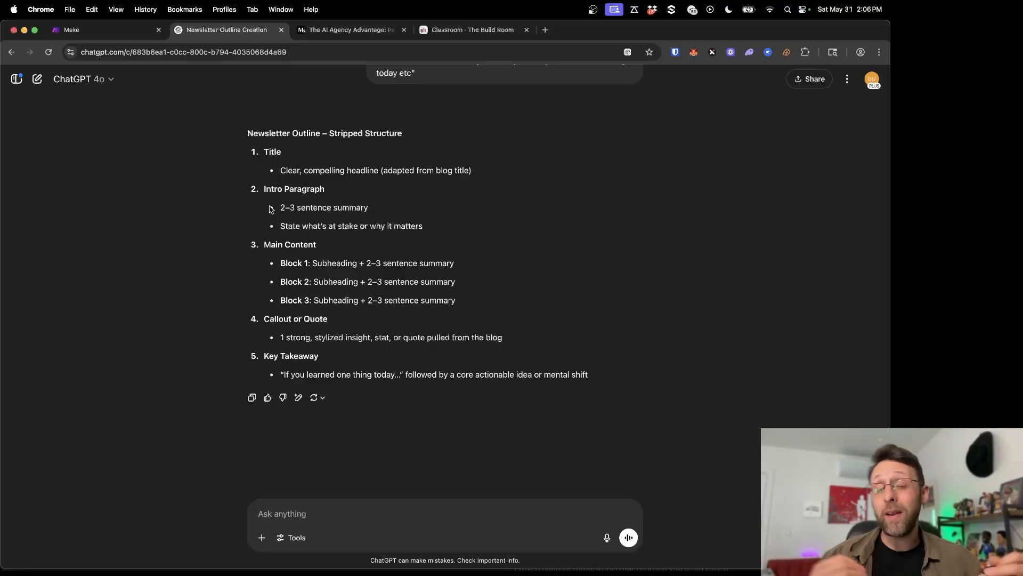
Step: Create a new Make scenario named 'Blog --> Newsletter' and search the apps for 'set'
{"action": "left_click", "coordinate": [69, 29]}
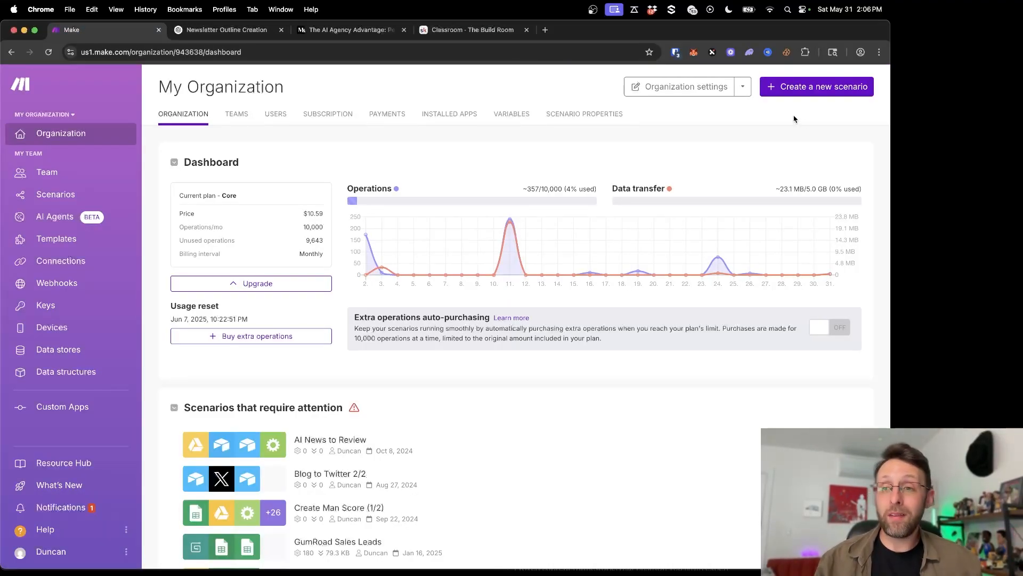
{"action": "left_click", "coordinate": [819, 87]}
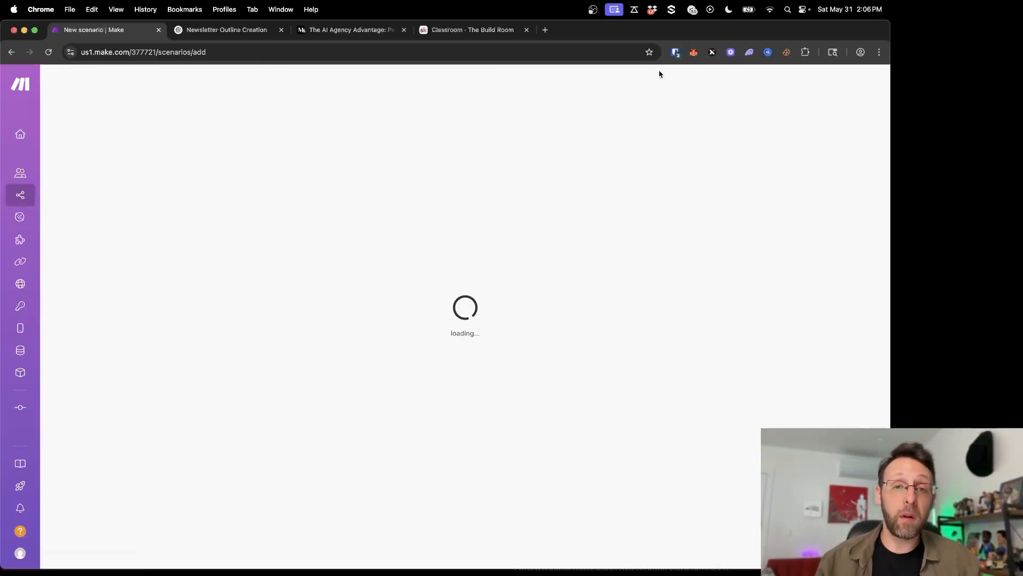
{"action": "left_click", "coordinate": [104, 93]}
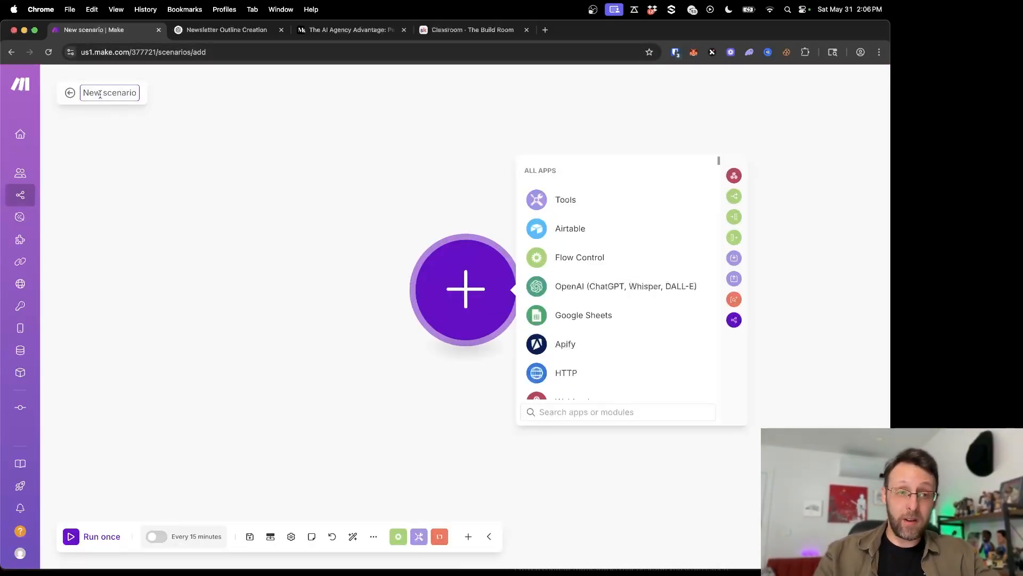
{"action": "type", "text": "Bl"}
{"action": "key", "text": "super+a"}
{"action": "type", "text": "B"}
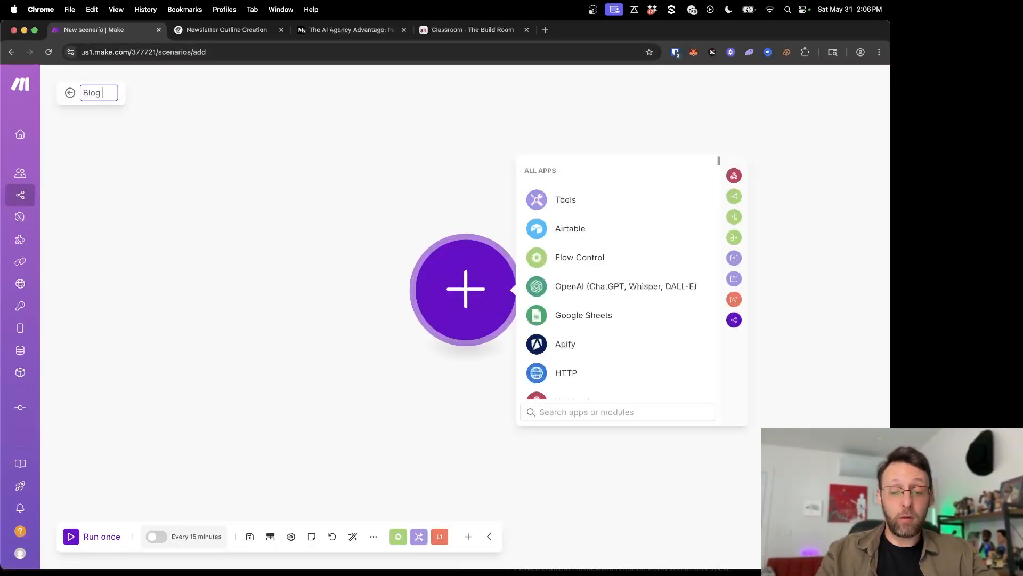
{"action": "type", "text": "log --> Newsletter"}
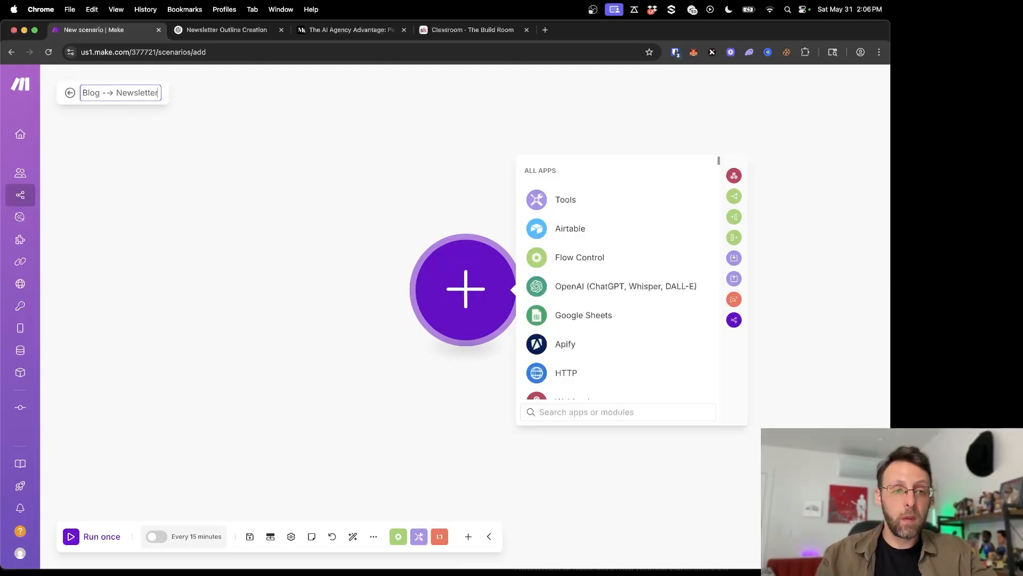
{"action": "left_click", "coordinate": [145, 171]}
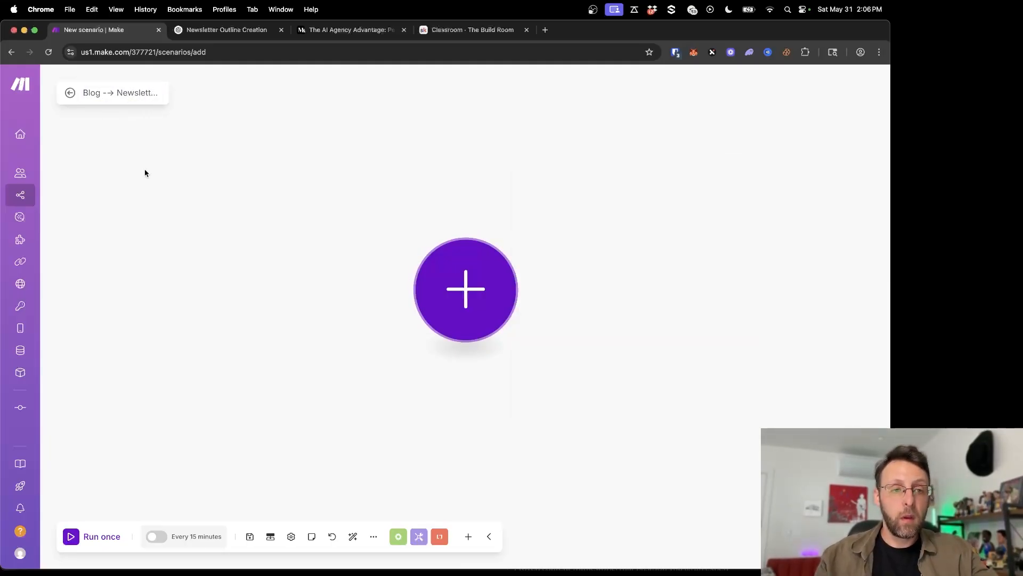
{"action": "left_click", "coordinate": [491, 301]}
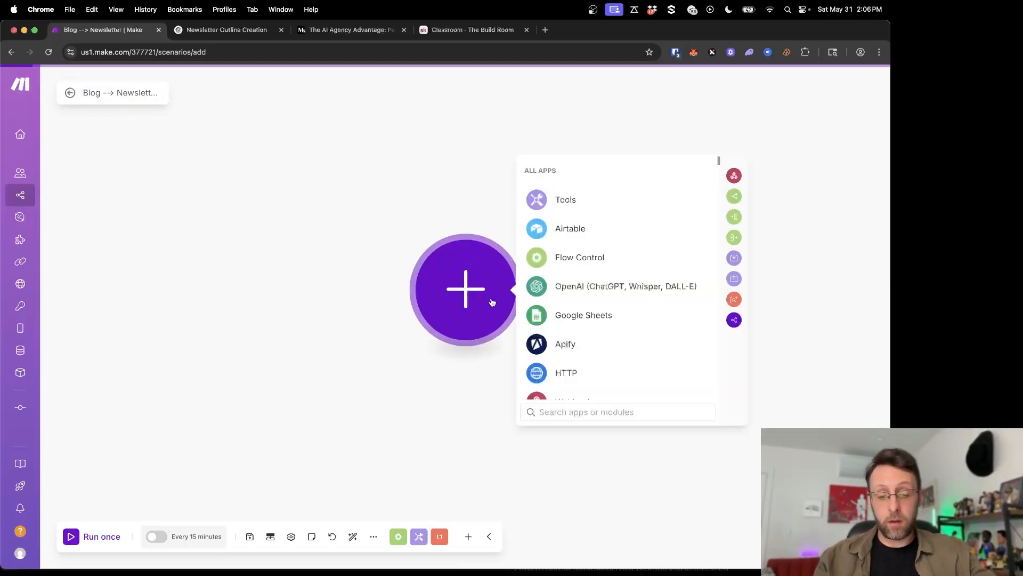
{"action": "type", "text": "set"}
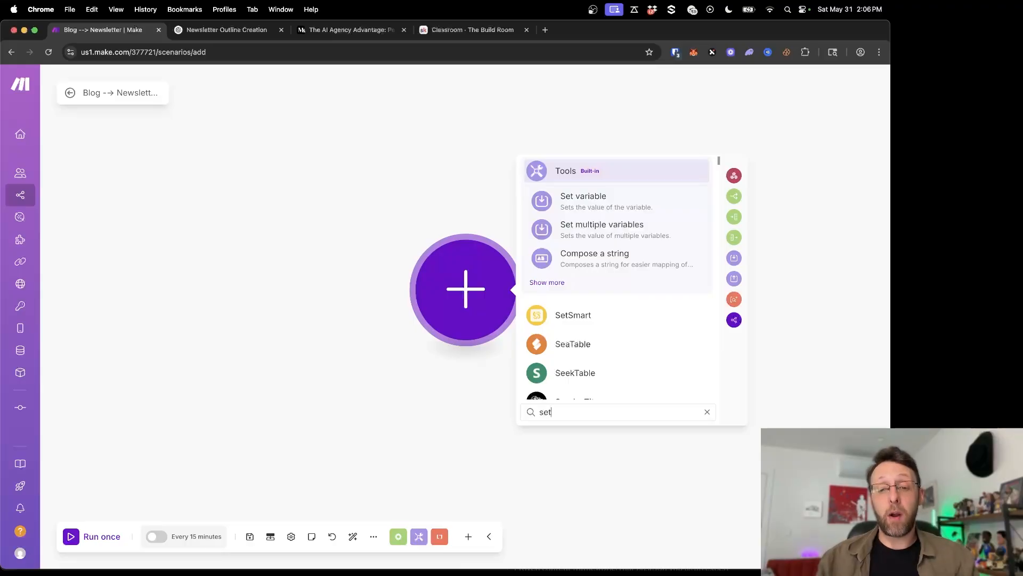
Step: Add a Tools Set variable module with variable 'url' holding the copied Medium article URL, and save it
{"action": "left_click", "coordinate": [574, 202]}
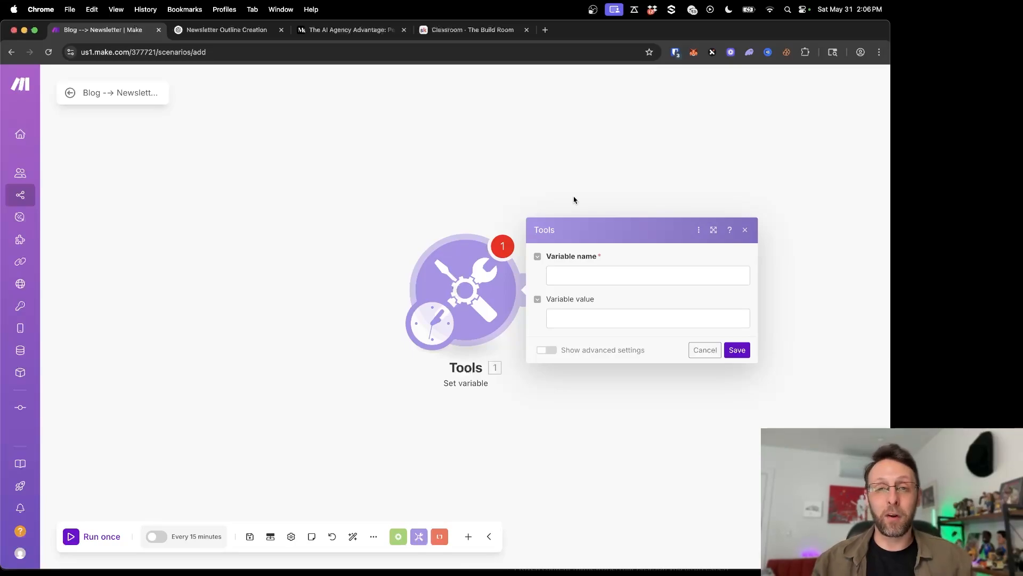
{"action": "left_click", "coordinate": [503, 271]}
{"action": "type", "text": "url"}
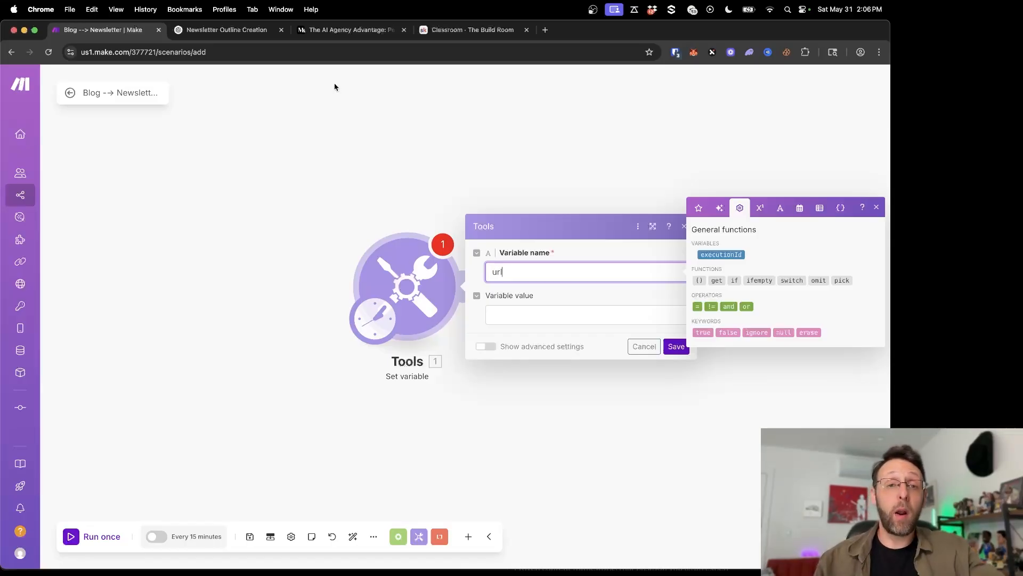
{"action": "left_click", "coordinate": [344, 30]}
{"action": "left_click", "coordinate": [297, 49]}
{"action": "key", "text": "super+c"}
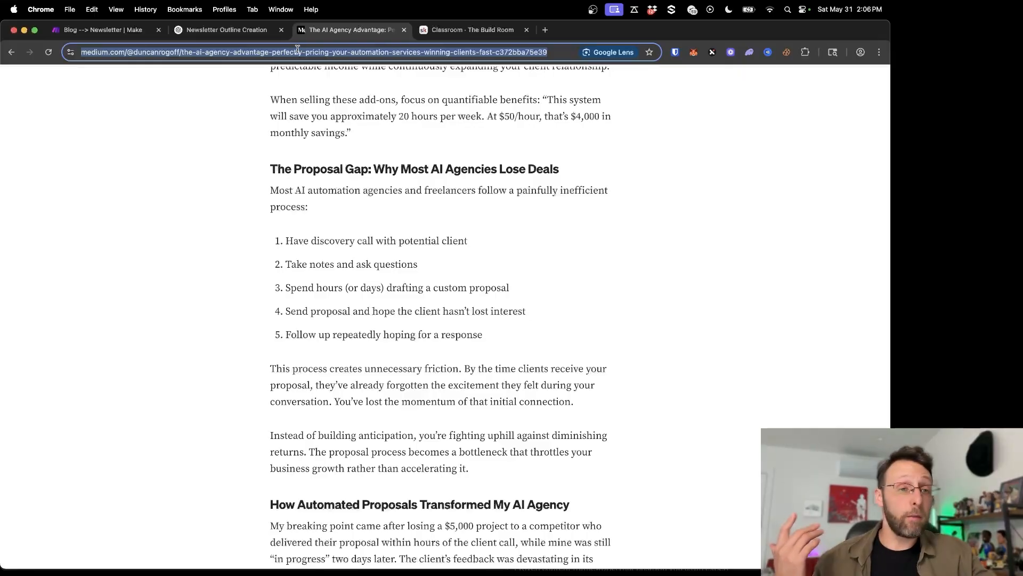
{"action": "left_click", "coordinate": [102, 30]}
{"action": "left_click", "coordinate": [526, 314]}
{"action": "key", "text": "super+v"}
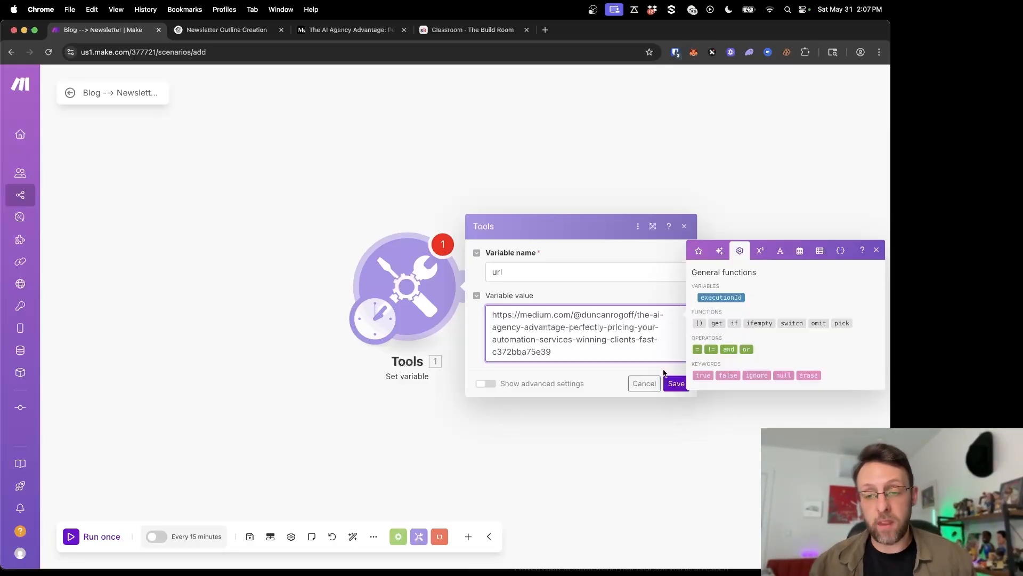
{"action": "left_click", "coordinate": [675, 385]}
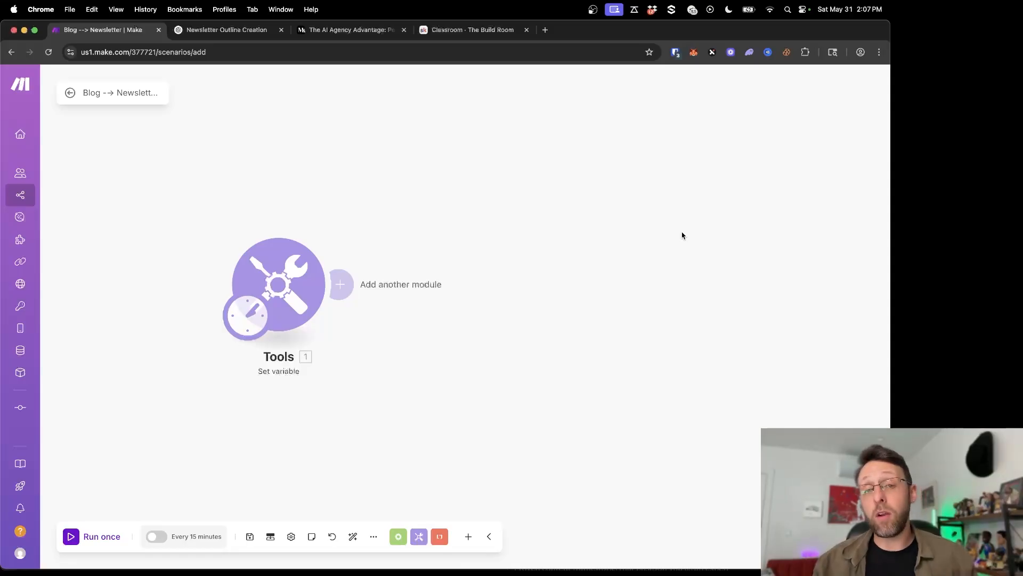
Step: Rename the Tools module to setURL
{"action": "right_click", "coordinate": [284, 282]}
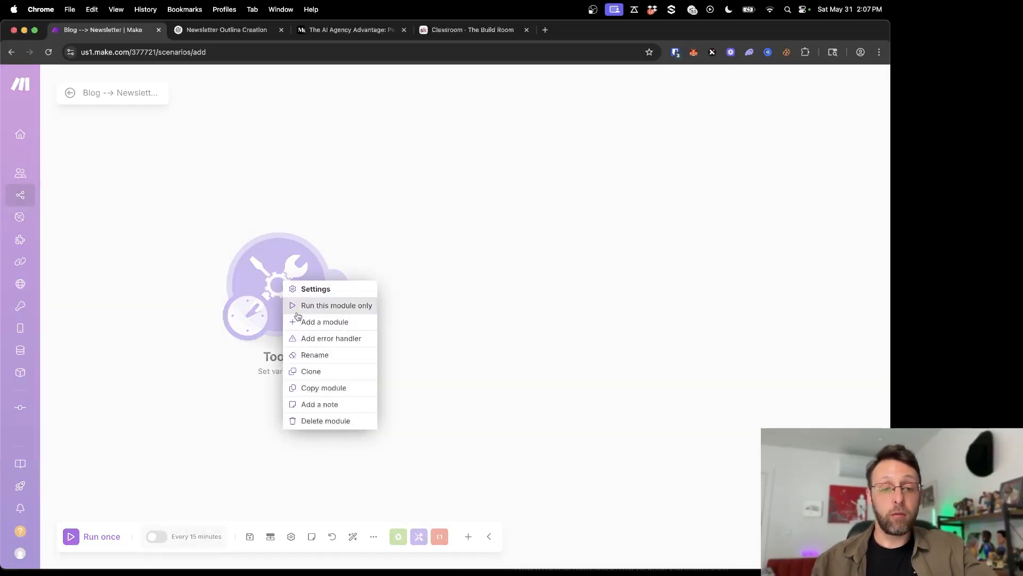
{"action": "left_click", "coordinate": [294, 354]}
{"action": "type", "text": "setURL"}
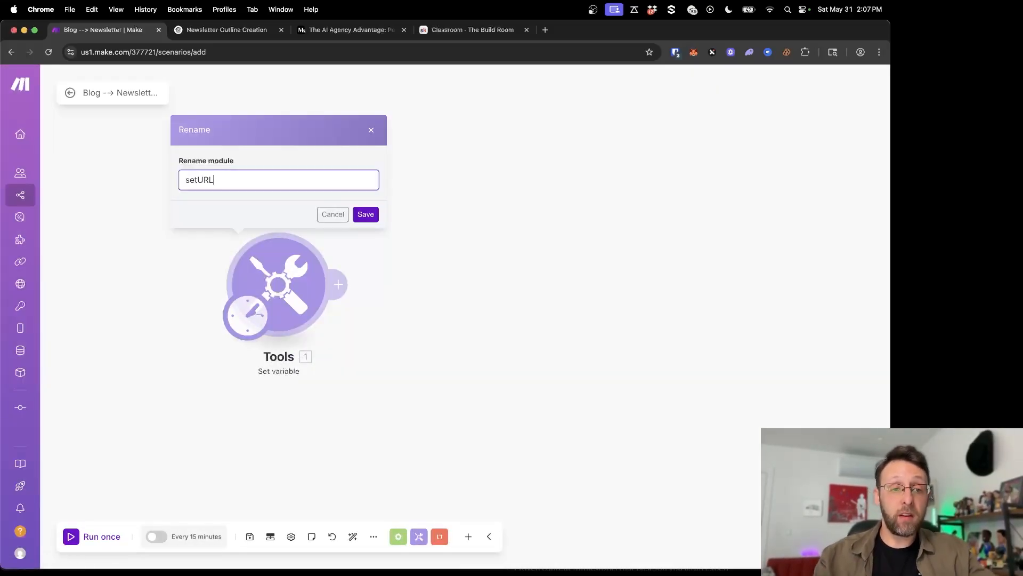
{"action": "key", "text": "Return"}
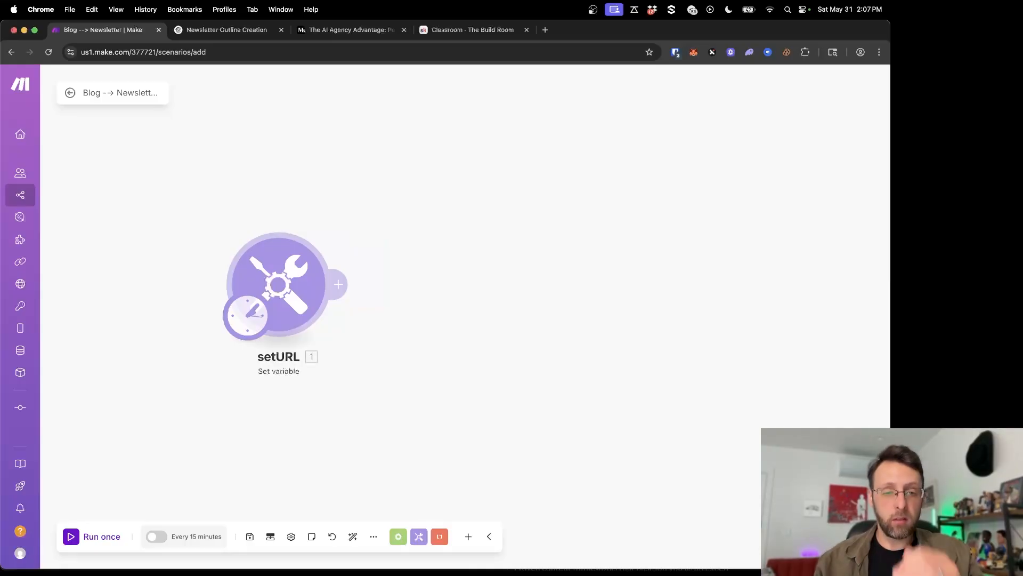
Step: Add an HTTP Get a file module after setURL with its URL mapped to setURL's url, and save
{"action": "left_click", "coordinate": [341, 284]}
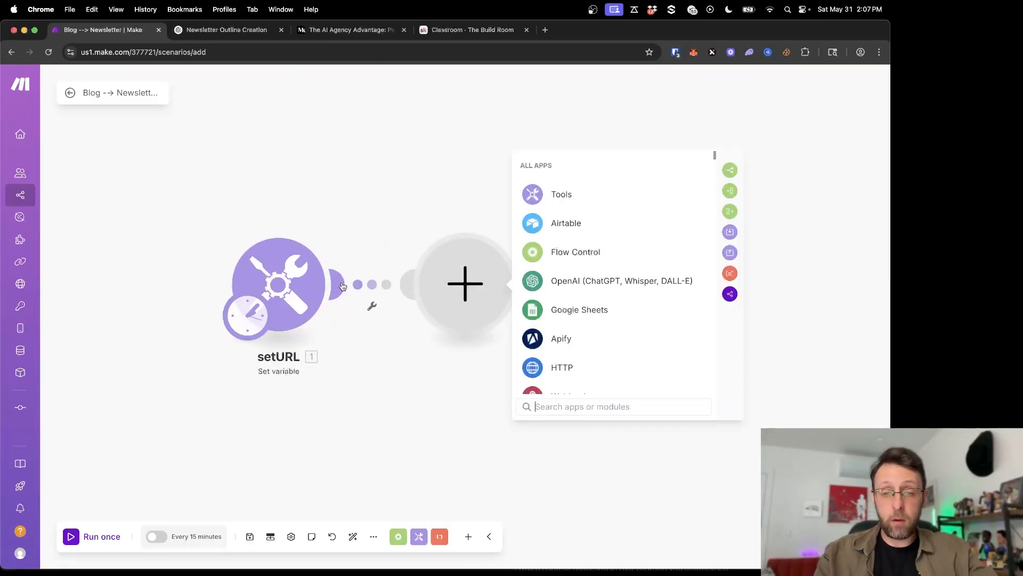
{"action": "type", "text": "t"}
{"action": "key", "text": "BackSpace"}
{"action": "type", "text": "http"}
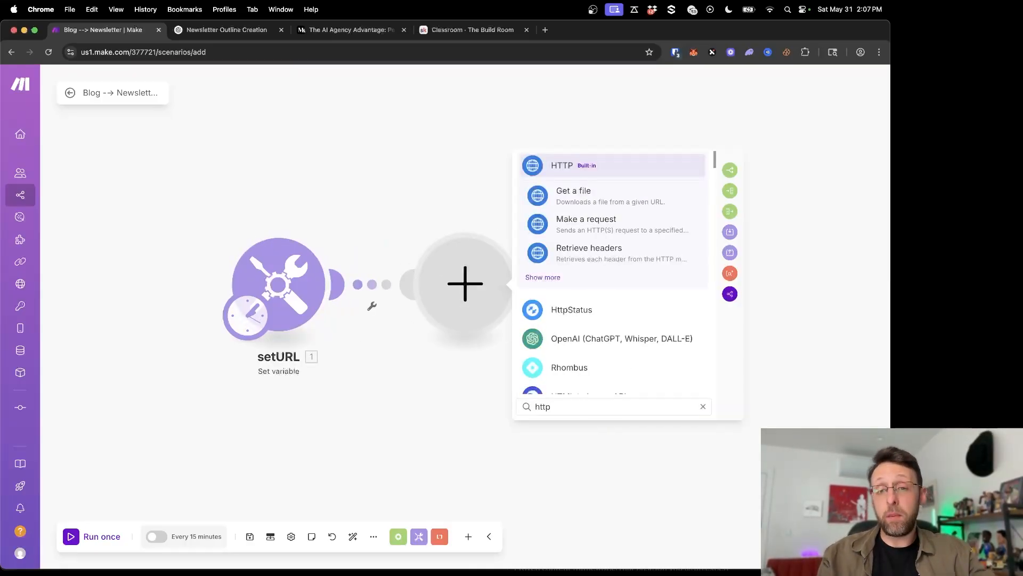
{"action": "left_click", "coordinate": [580, 200]}
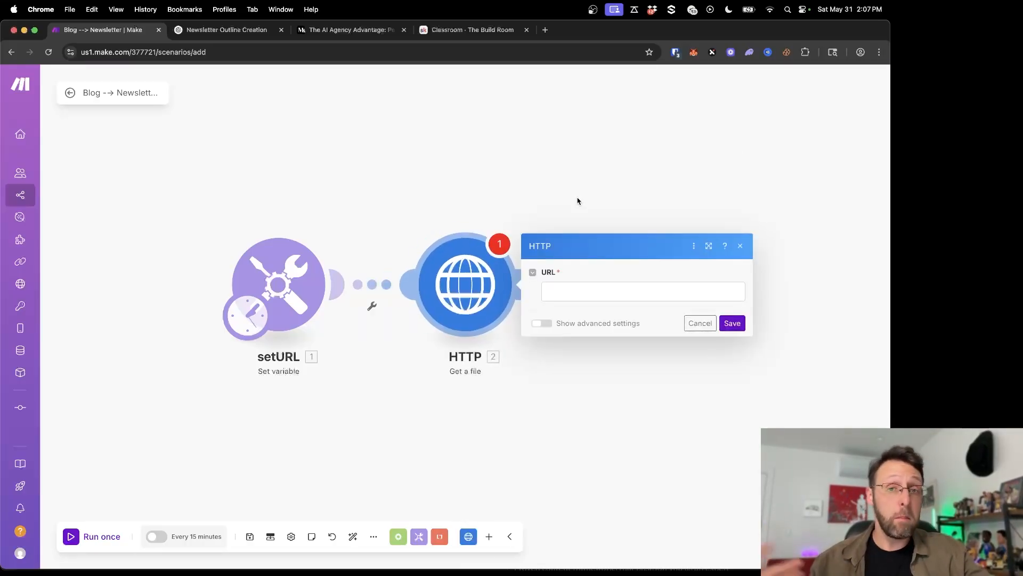
{"action": "left_click", "coordinate": [565, 291]}
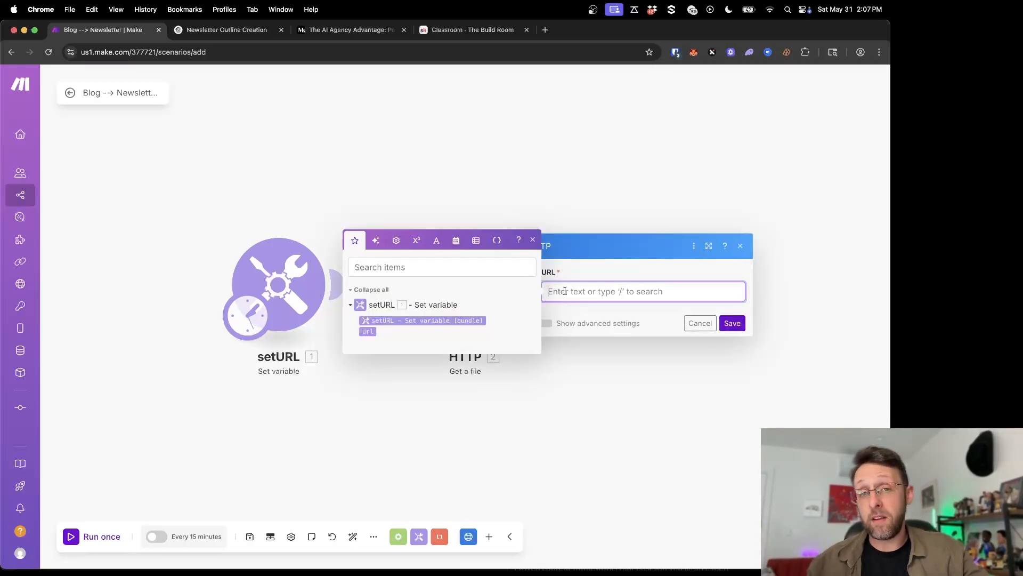
{"action": "left_click", "coordinate": [370, 331]}
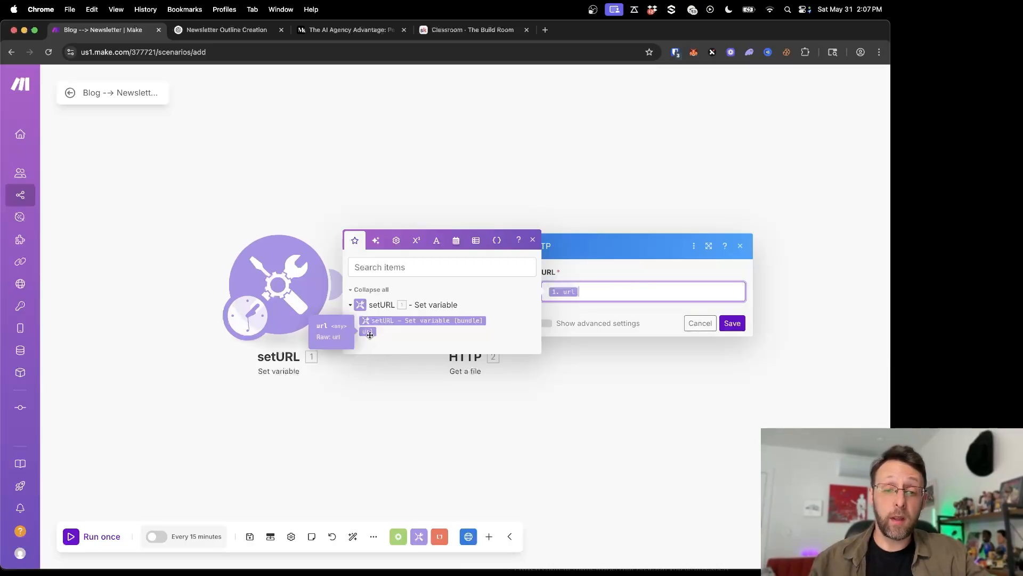
{"action": "left_click", "coordinate": [732, 324]}
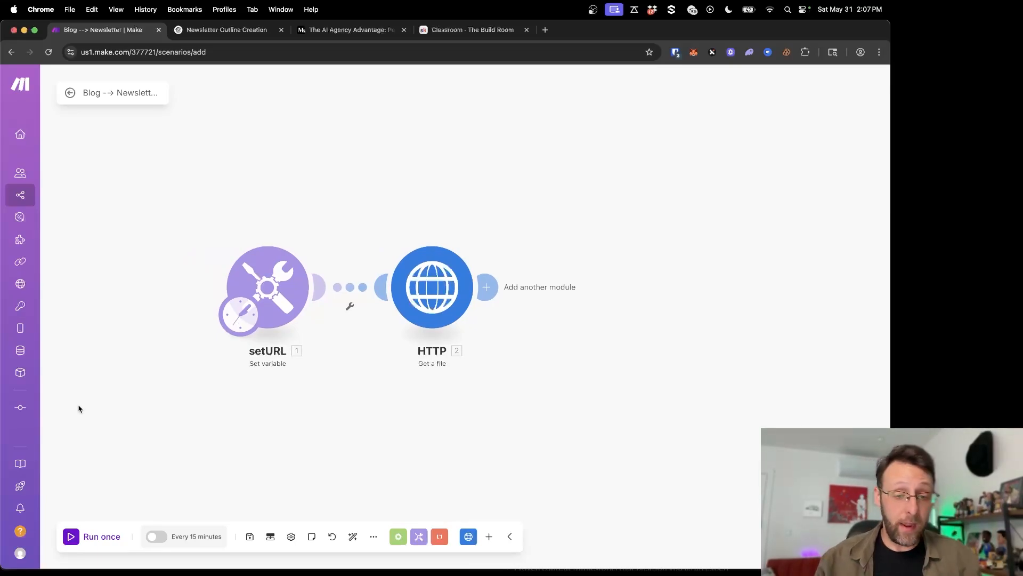
Step: Run the scenario once and inspect the HTML data returned by the HTTP module
{"action": "left_click", "coordinate": [71, 539]}
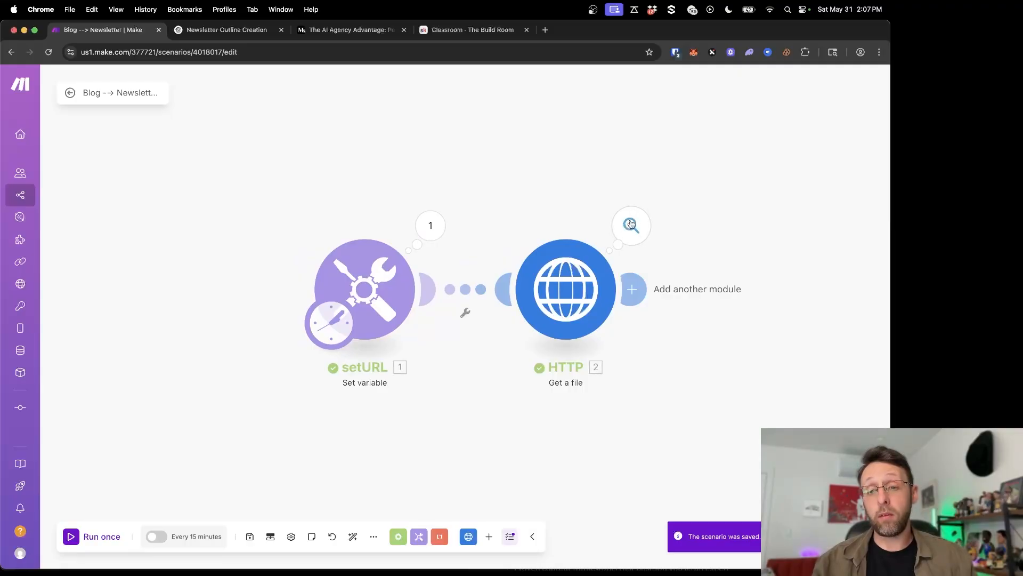
{"action": "left_click", "coordinate": [630, 224]}
{"action": "left_click", "coordinate": [712, 303]}
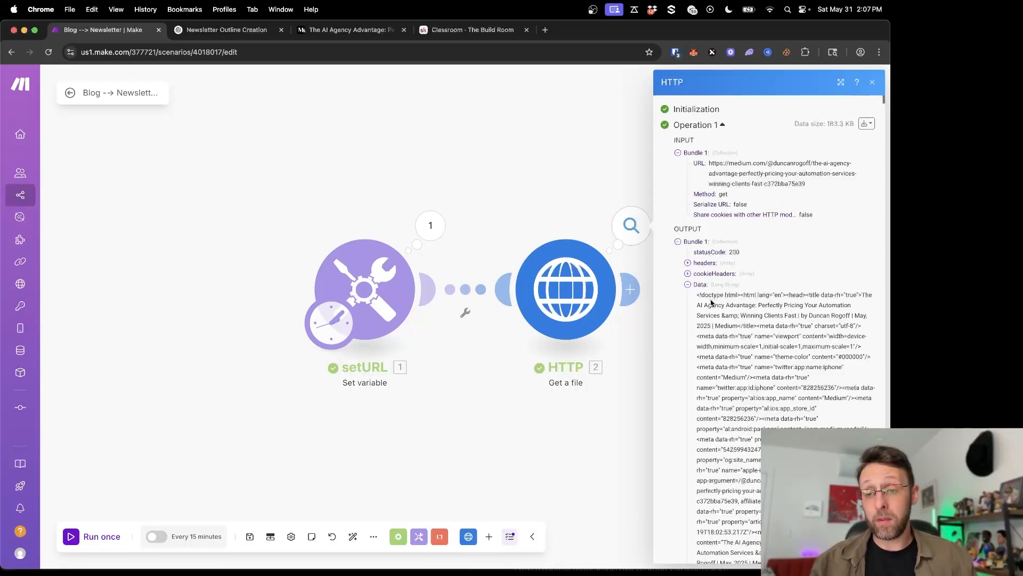
{"action": "scroll", "coordinate": [712, 303], "scroll_direction": "down", "scroll_amount": 10}
{"action": "scroll", "coordinate": [712, 303], "scroll_direction": "down", "scroll_amount": 15}
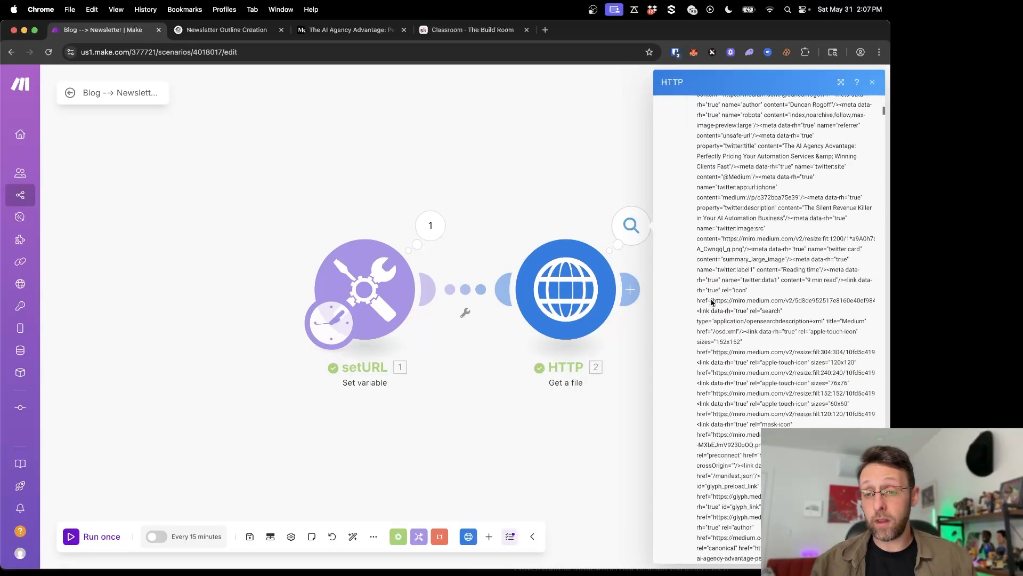
{"action": "scroll", "coordinate": [712, 300], "scroll_direction": "down", "scroll_amount": 15}
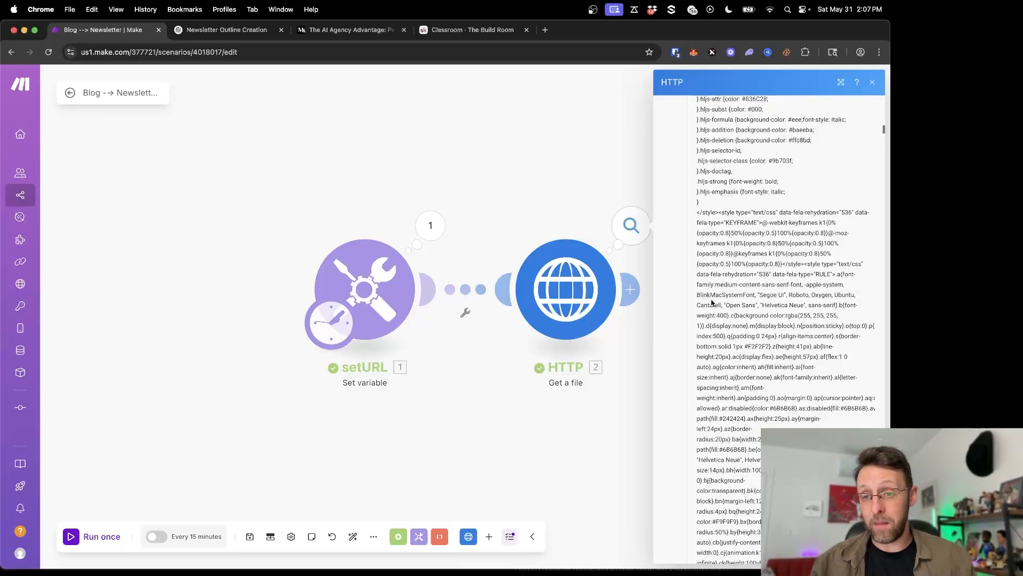
{"action": "scroll", "coordinate": [712, 300], "scroll_direction": "down", "scroll_amount": 15}
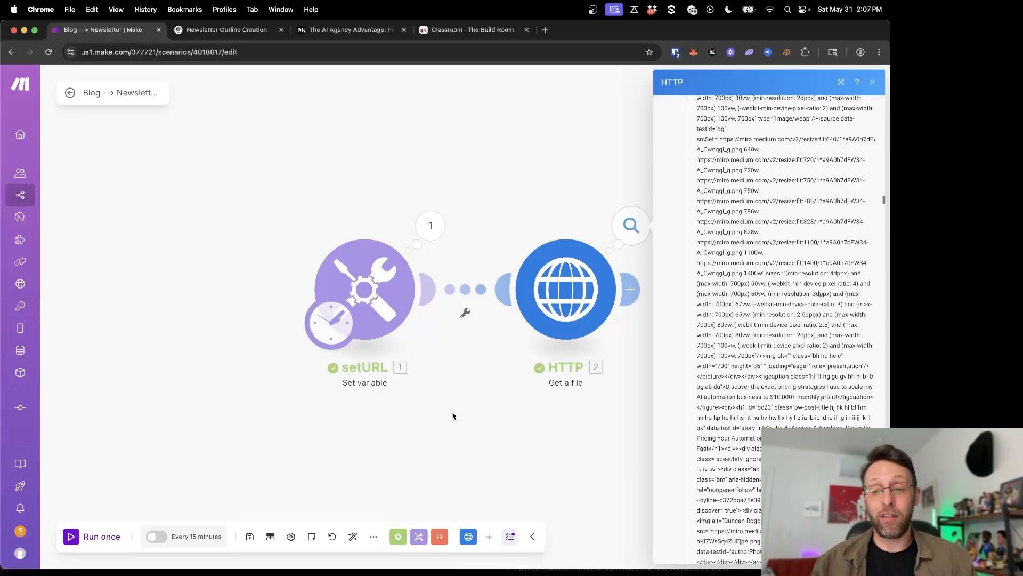
{"action": "left_click", "coordinate": [590, 386]}
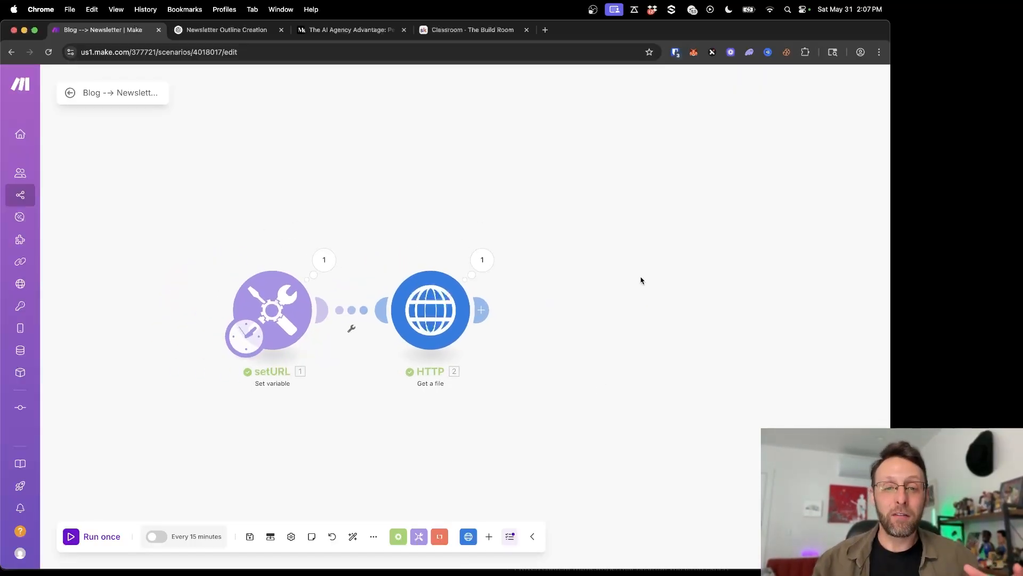
{"action": "left_click_drag", "start_coordinate": [640, 279], "coordinate": [585, 206]}
Step: Add a Text parser 'HTML to text' module after HTTP, mapping the HTTP Data into its HTML field
{"action": "left_click", "coordinate": [425, 236]}
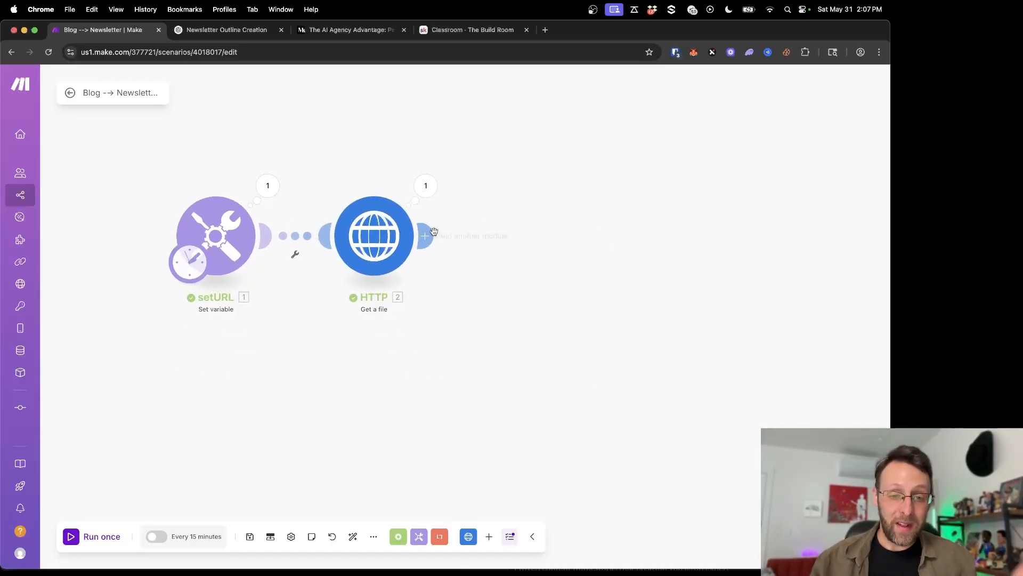
{"action": "type", "text": "text"}
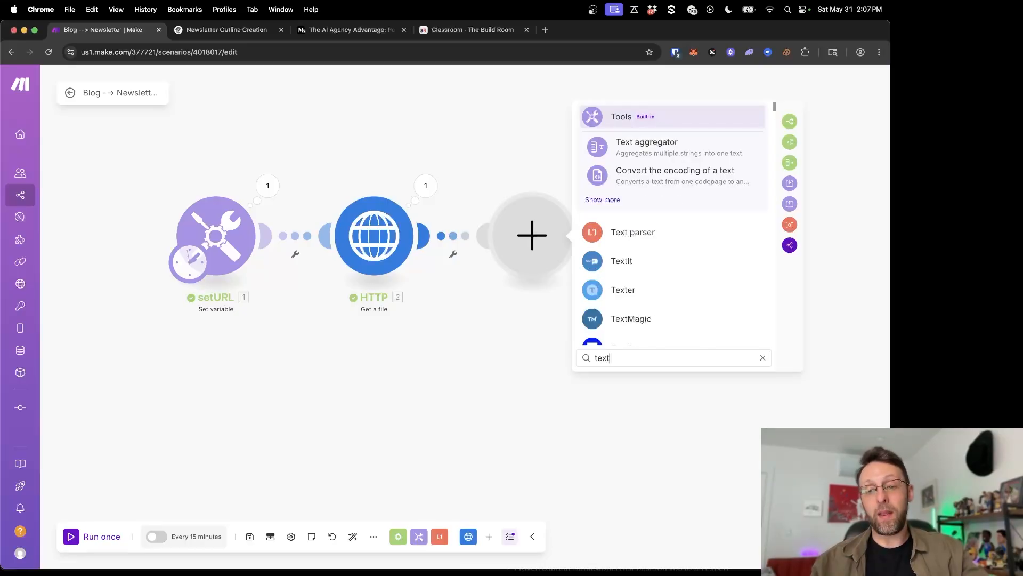
{"action": "left_click", "coordinate": [628, 231]}
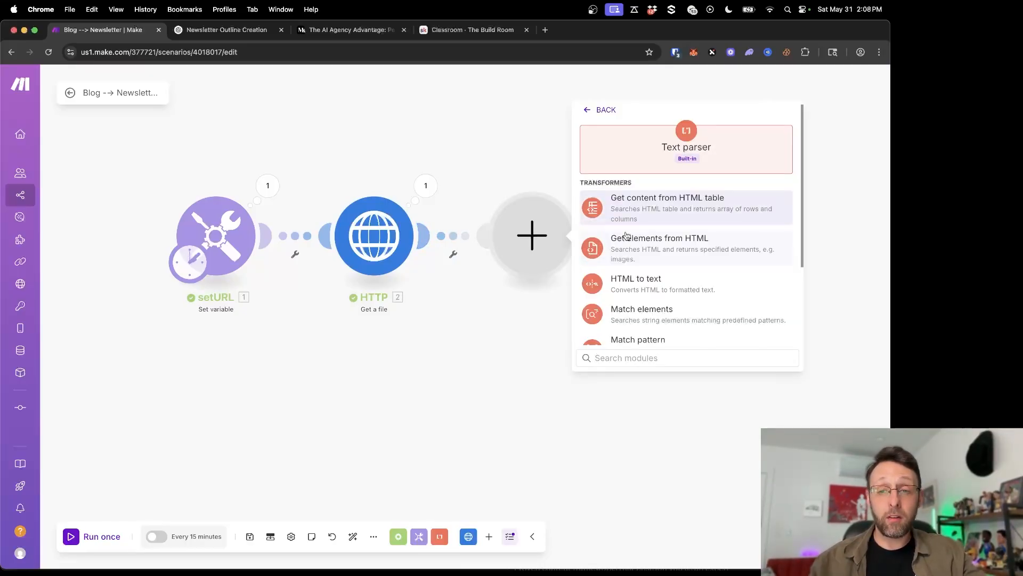
{"action": "left_click", "coordinate": [650, 281]}
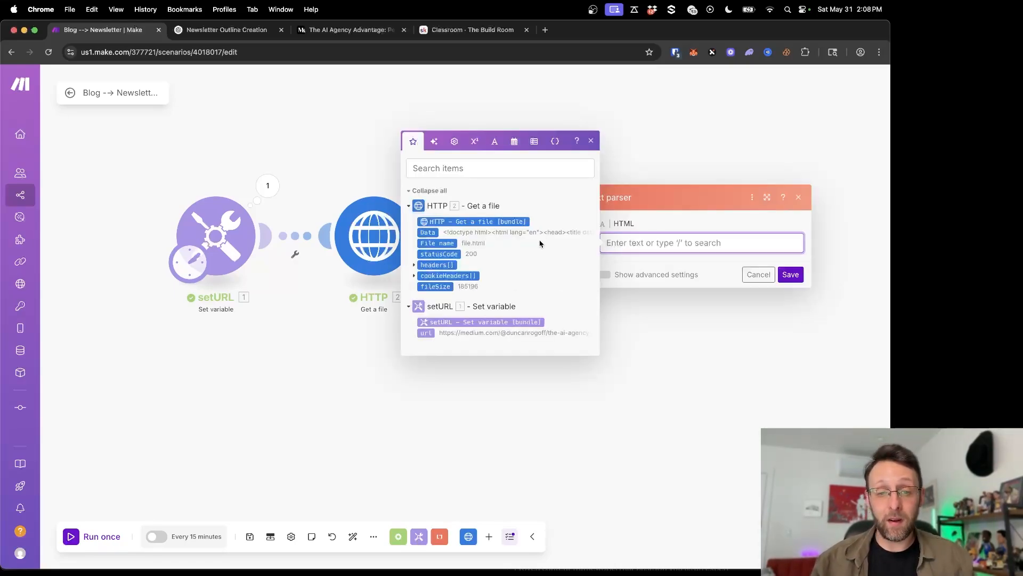
{"action": "left_click", "coordinate": [428, 233]}
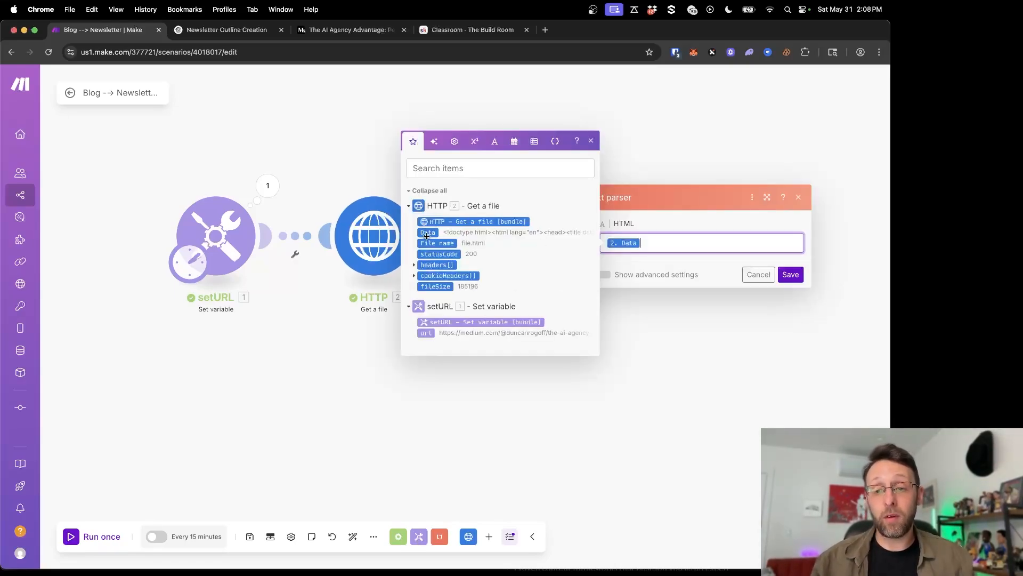
{"action": "left_click", "coordinate": [791, 275]}
Step: Run the scenario again despite the warning and expand the Text parser's converted Text output
{"action": "left_click", "coordinate": [69, 542]}
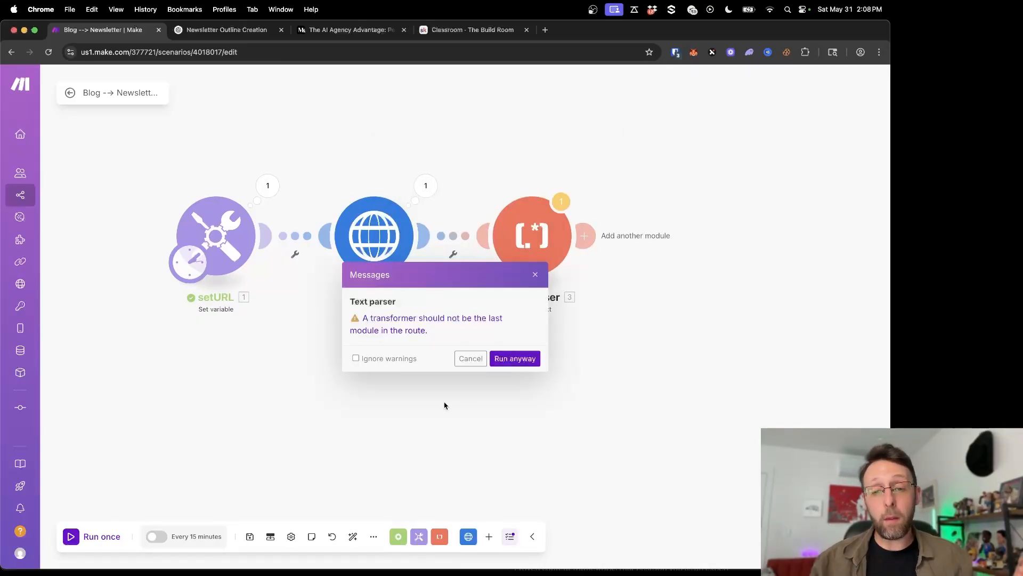
{"action": "left_click", "coordinate": [515, 358]}
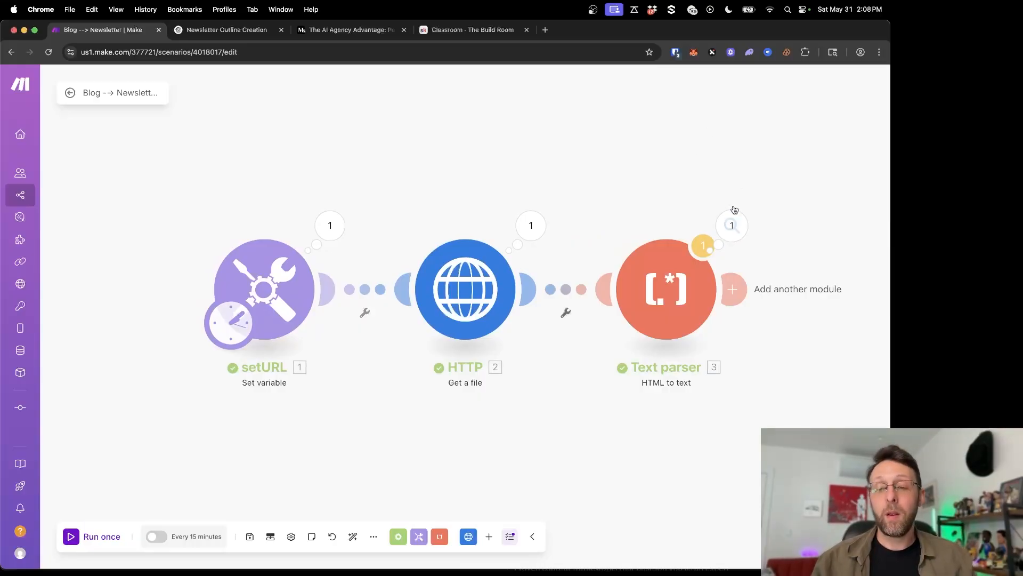
{"action": "left_click", "coordinate": [732, 224]}
{"action": "left_click", "coordinate": [514, 284]}
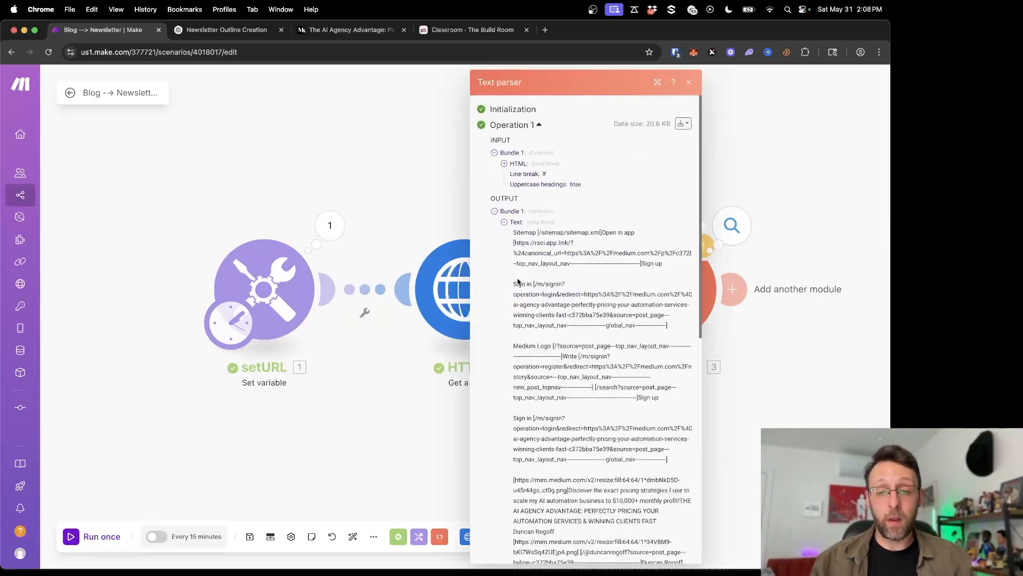
Step: Read through the plain-text article down to the pricing sections, including Results-Based Pricing
{"action": "scroll", "coordinate": [518, 281], "scroll_direction": "down", "scroll_amount": 1}
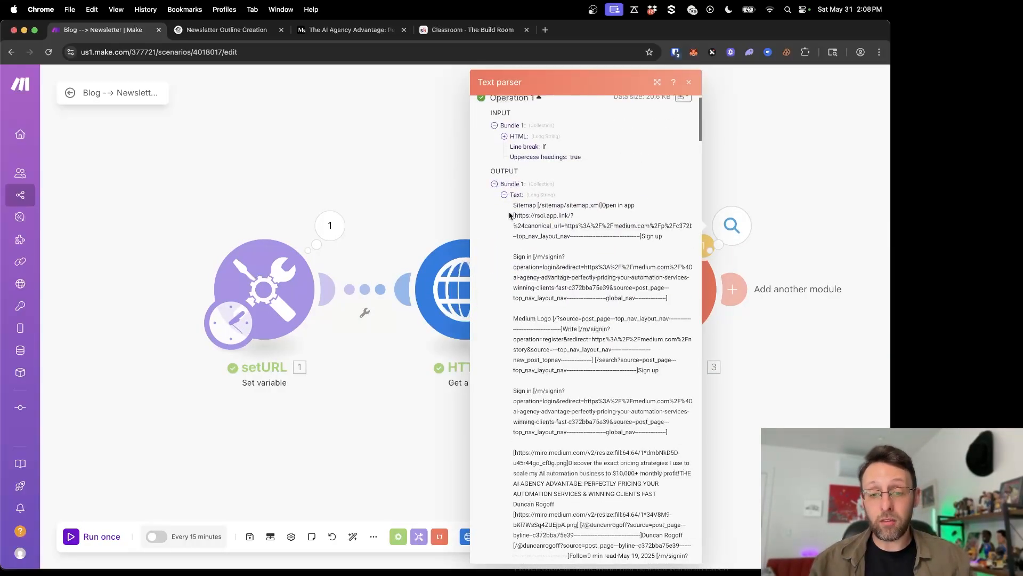
{"action": "left_click_drag", "start_coordinate": [506, 216], "coordinate": [663, 421]}
{"action": "scroll", "coordinate": [549, 380], "scroll_direction": "down", "scroll_amount": 5}
{"action": "scroll", "coordinate": [549, 380], "scroll_direction": "down", "scroll_amount": 10}
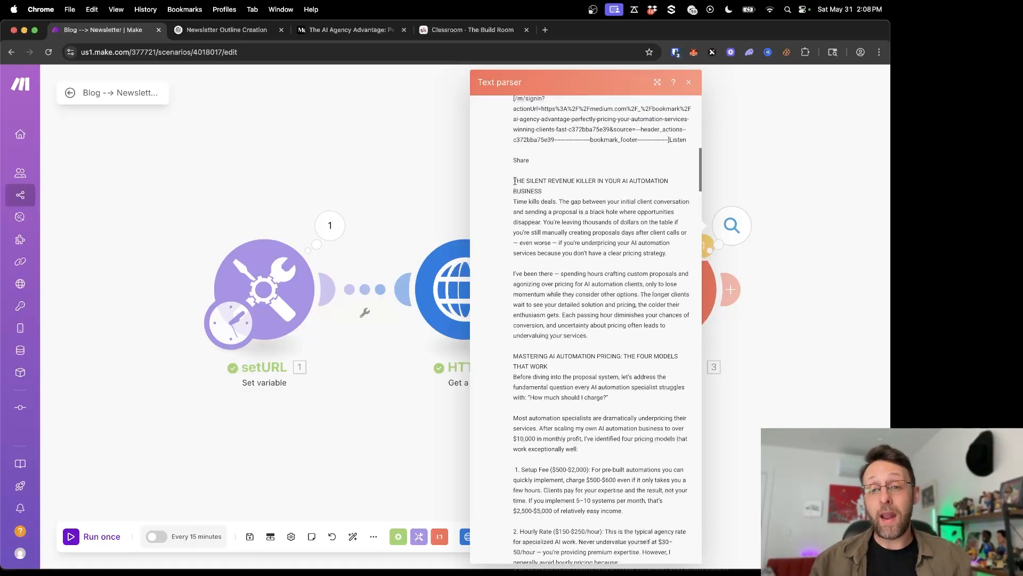
{"action": "scroll", "coordinate": [592, 255], "scroll_direction": "down", "scroll_amount": 4}
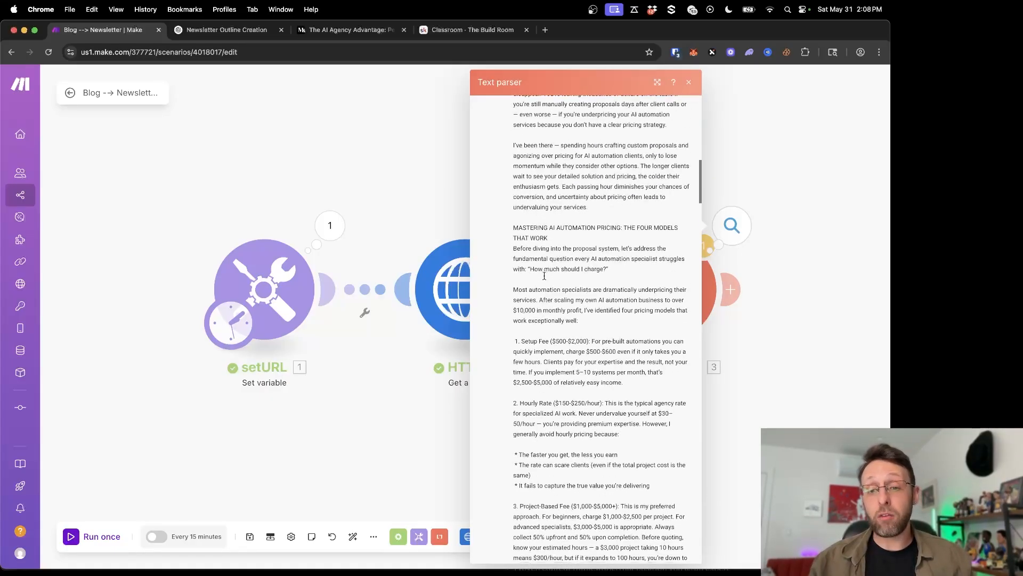
{"action": "scroll", "coordinate": [570, 245], "scroll_direction": "down", "scroll_amount": 2}
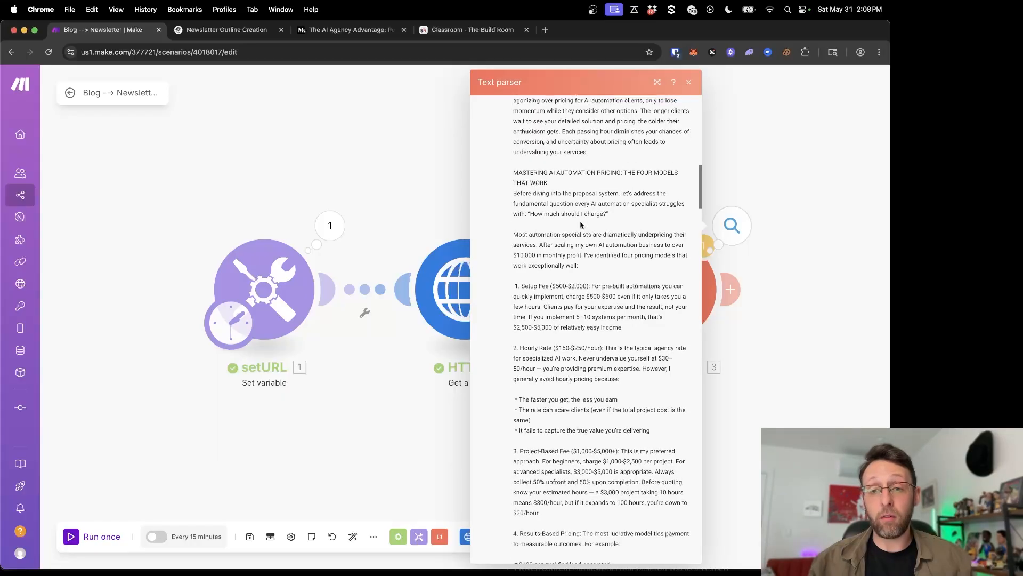
{"action": "left_click_drag", "start_coordinate": [555, 172], "coordinate": [679, 165]}
{"action": "scroll", "coordinate": [586, 240], "scroll_direction": "down", "scroll_amount": 8}
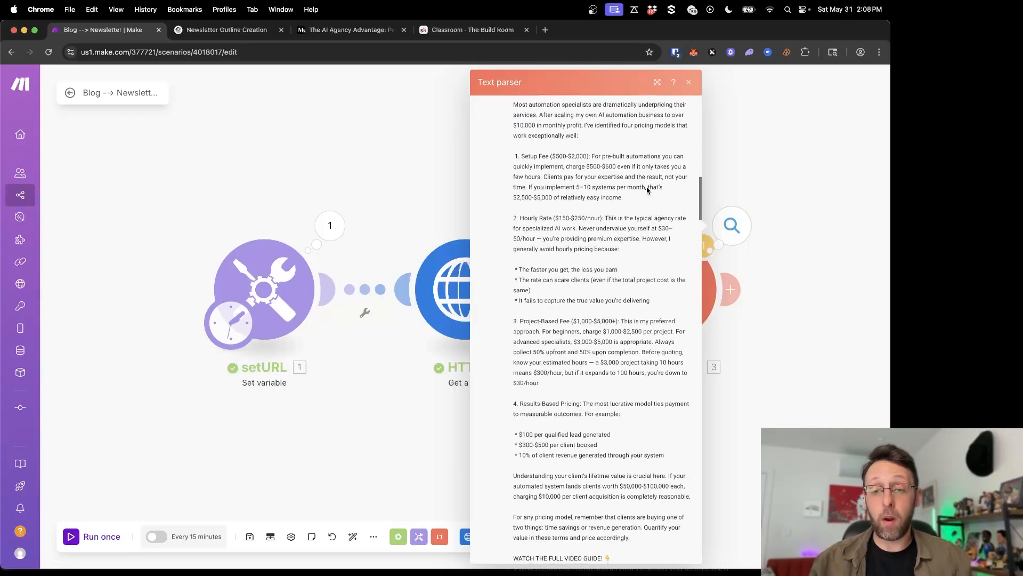
{"action": "left_click_drag", "start_coordinate": [515, 263], "coordinate": [638, 272]}
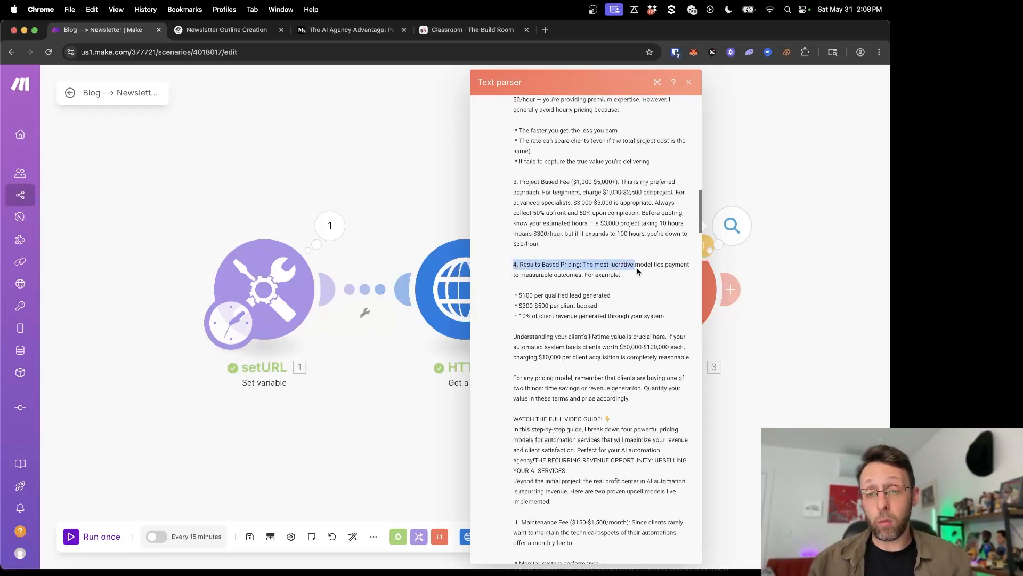
{"action": "scroll", "coordinate": [505, 240], "scroll_direction": "down", "scroll_amount": 2}
{"action": "left_click", "coordinate": [506, 237]}
{"action": "scroll", "coordinate": [505, 233], "scroll_direction": "down", "scroll_amount": 5}
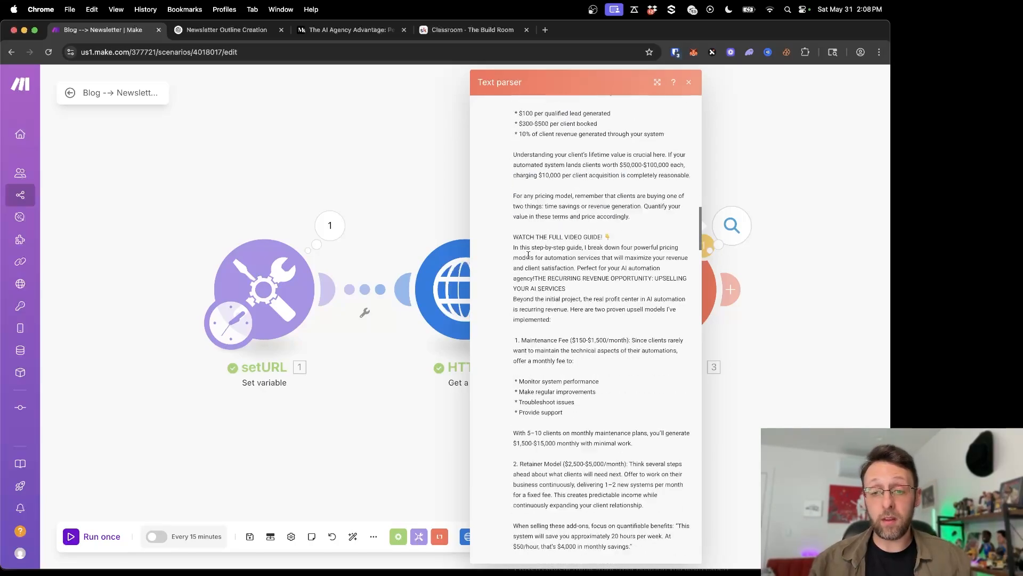
{"action": "scroll", "coordinate": [505, 233], "scroll_direction": "down", "scroll_amount": 5}
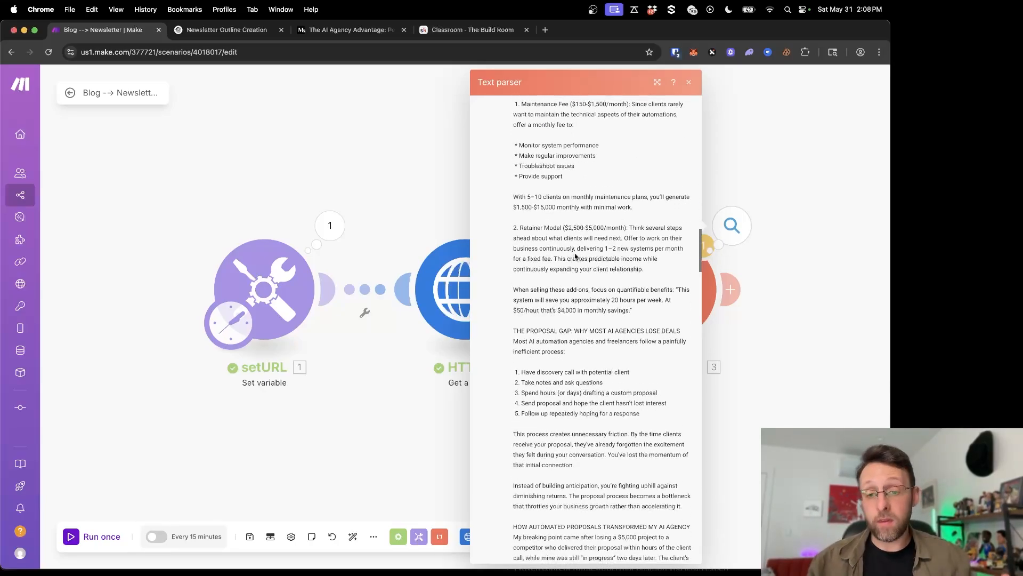
{"action": "scroll", "coordinate": [576, 256], "scroll_direction": "down", "scroll_amount": 15}
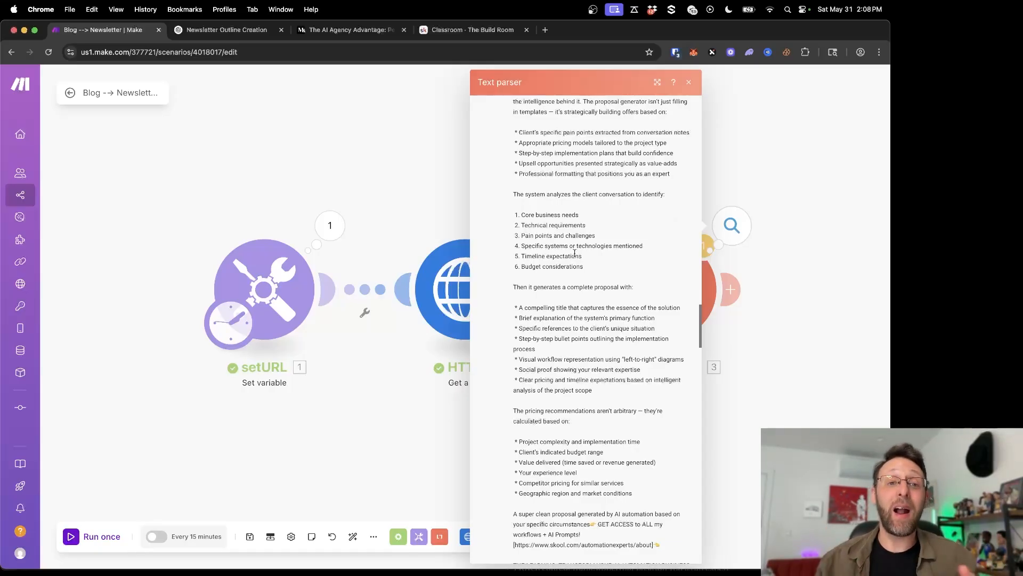
Step: Add an OpenAI 'Create a Completion' module after the Text parser
{"action": "left_click", "coordinate": [745, 187]}
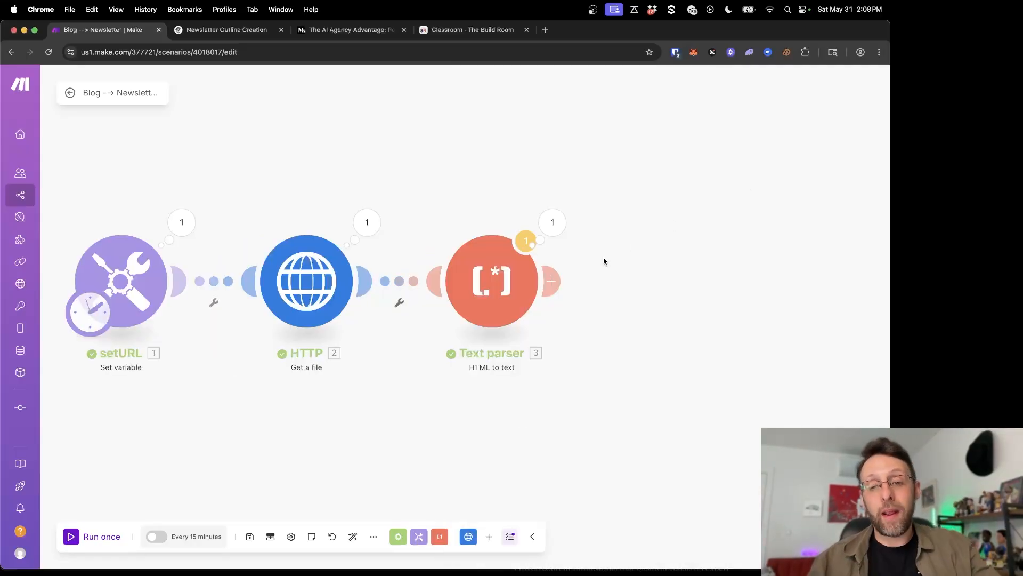
{"action": "left_click", "coordinate": [554, 282]}
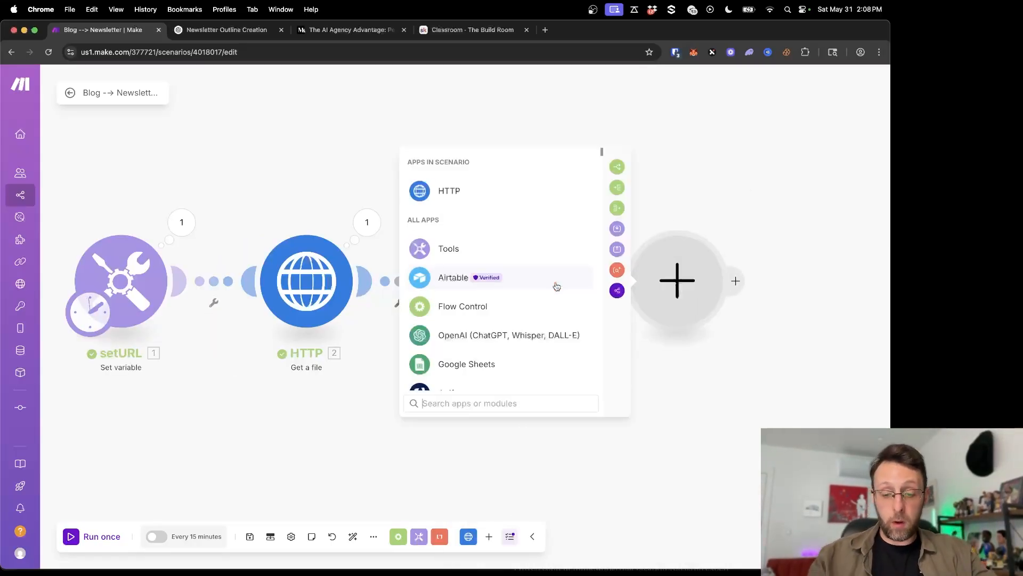
{"action": "type", "text": "open"}
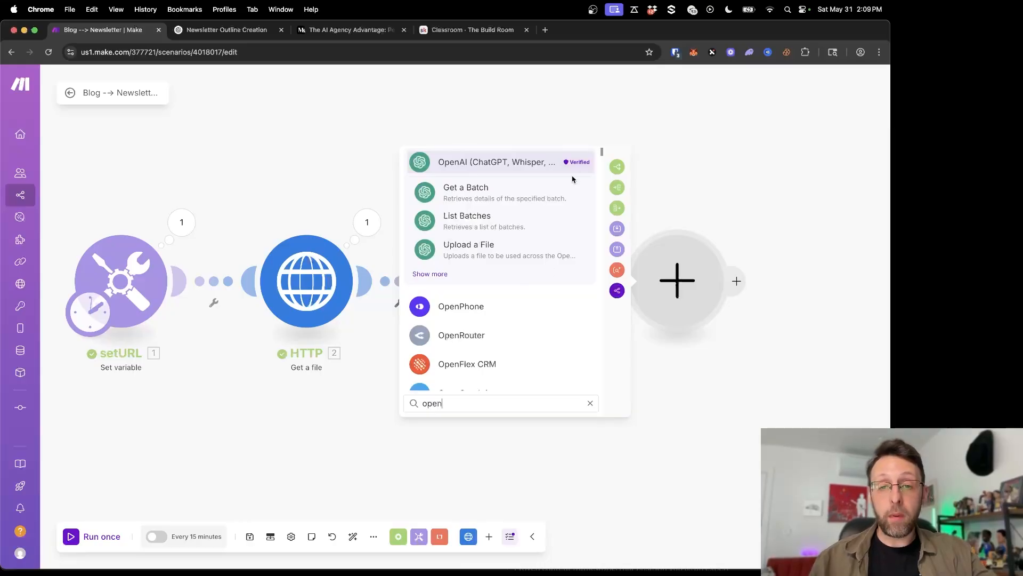
{"action": "left_click", "coordinate": [435, 275]}
{"action": "scroll", "coordinate": [448, 282], "scroll_direction": "down", "scroll_amount": 1}
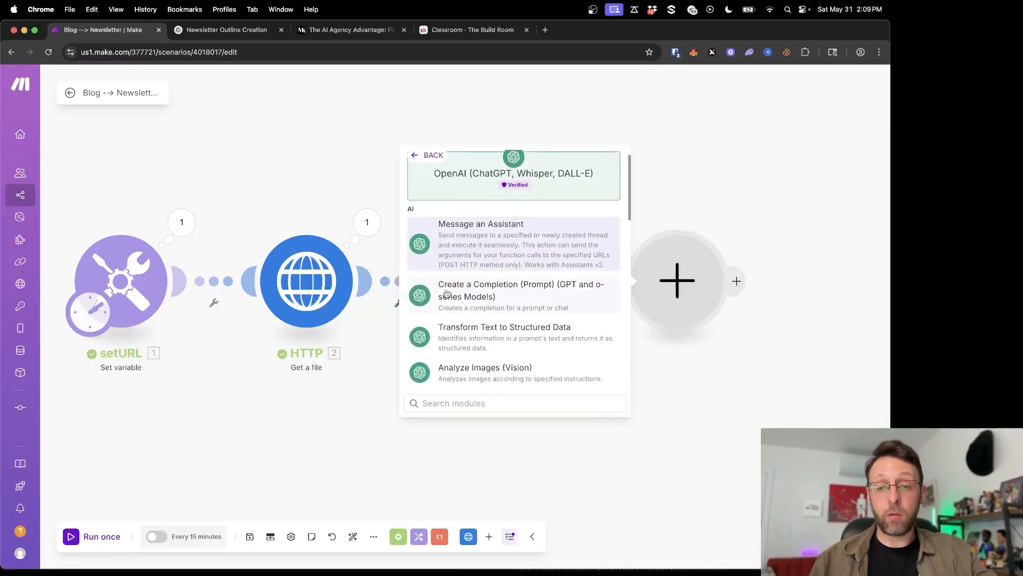
{"action": "left_click", "coordinate": [447, 294]}
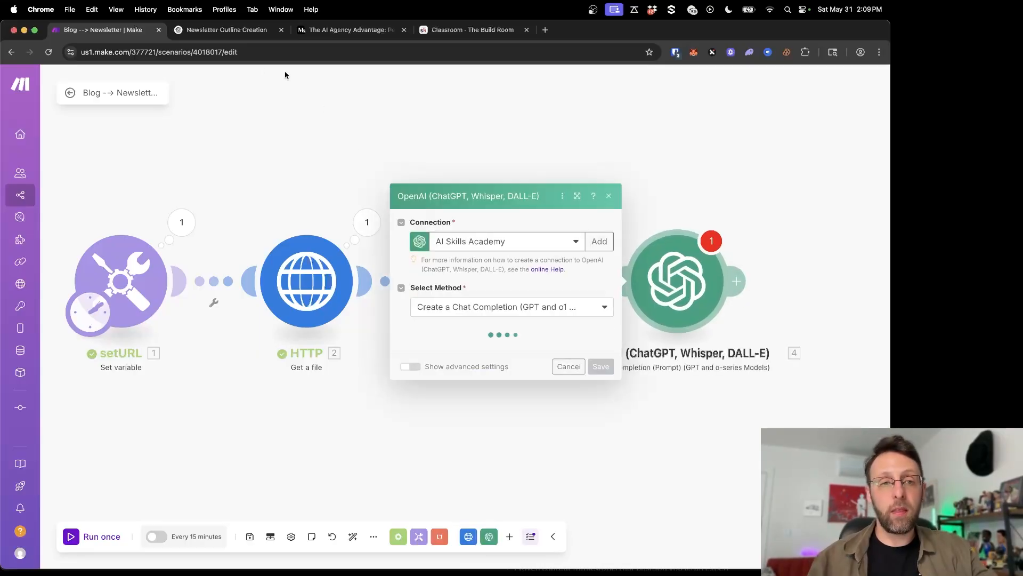
Step: Type placeholder text into the ChatGPT Newsletter Outline Creation chat, then return to Make
{"action": "left_click", "coordinate": [227, 29]}
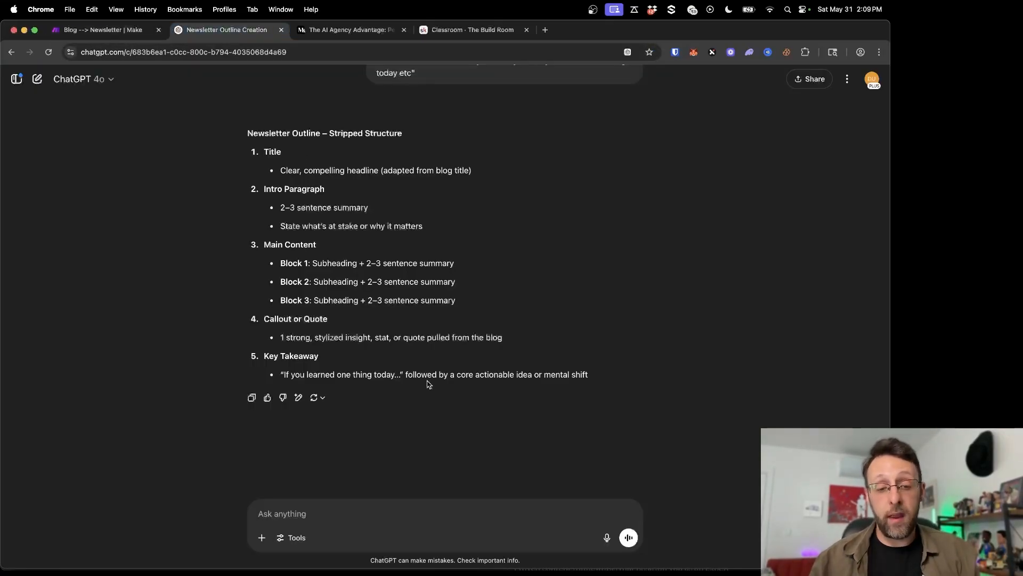
{"action": "left_click", "coordinate": [436, 511]}
{"action": "type", "text": "kjhakjshdfkjdahs"}
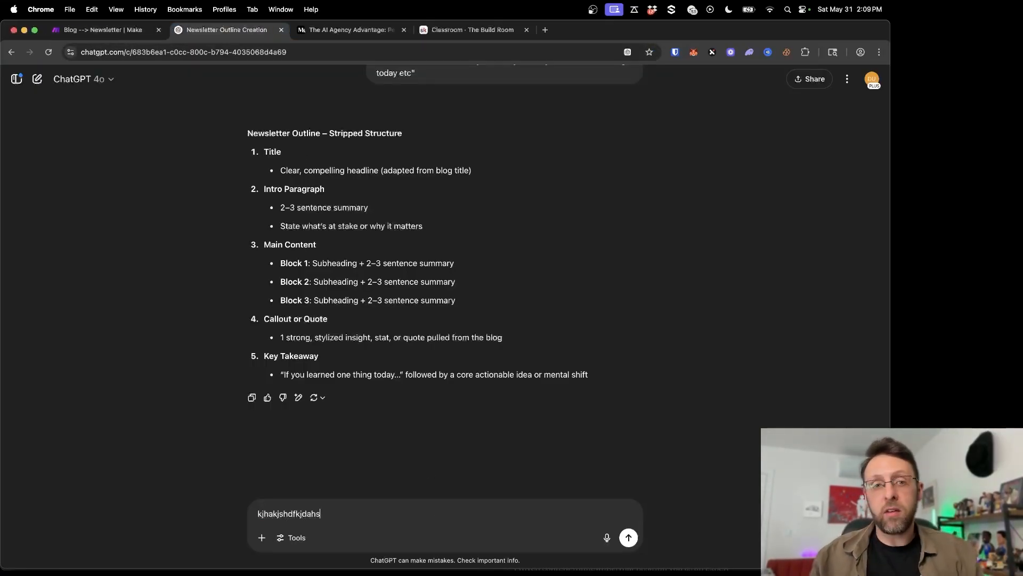
{"action": "key", "text": "ctrl+shift+Tab"}
Step: Keep the existing OpenAI connection, closing the new-connection form without saving
{"action": "left_click", "coordinate": [599, 169]}
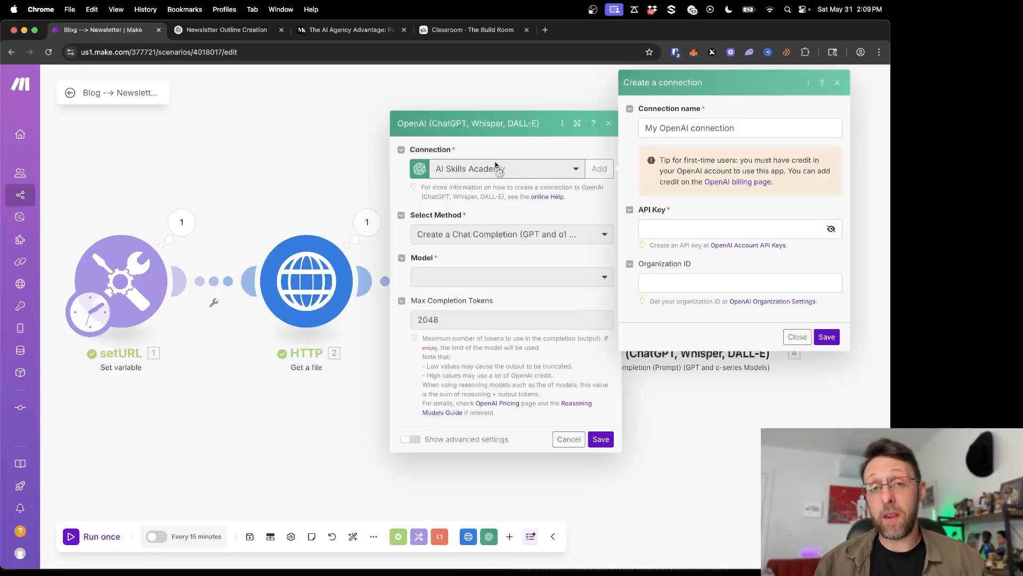
{"action": "left_click", "coordinate": [696, 222]}
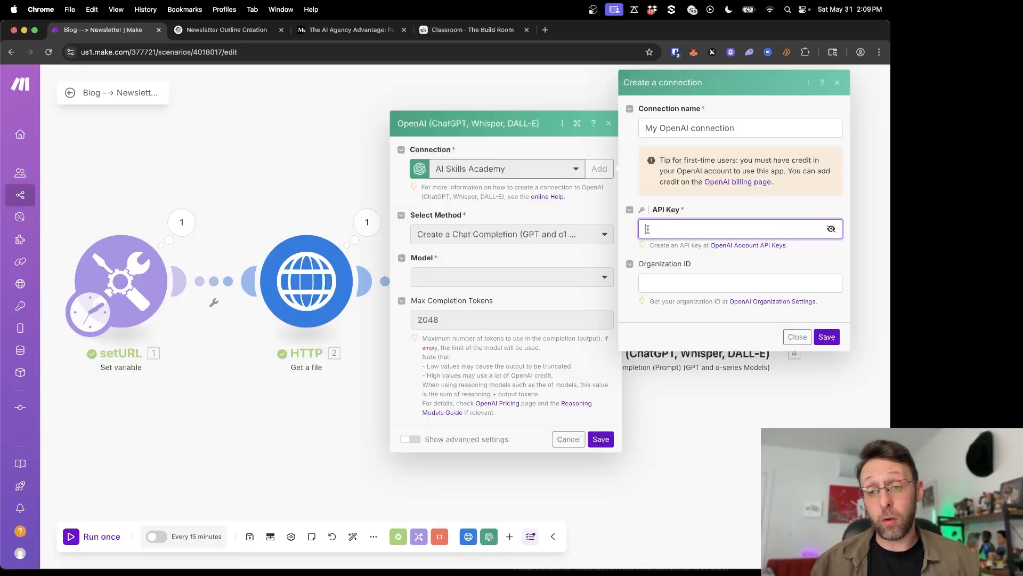
{"action": "left_click", "coordinate": [791, 336]}
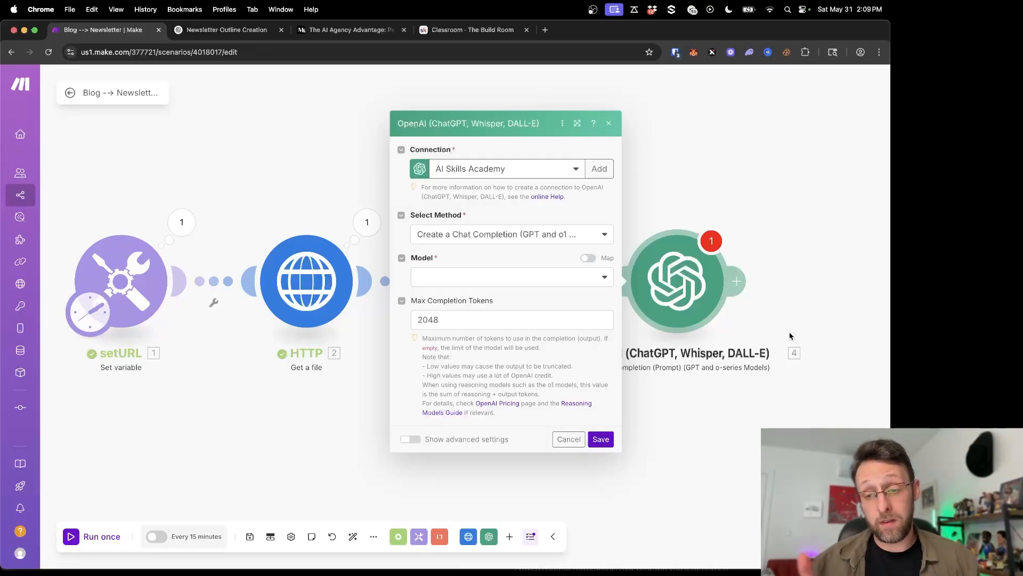
Step: Set the OpenAI model to gpt-4o and add two prompt messages
{"action": "left_click", "coordinate": [500, 279]}
{"action": "scroll", "coordinate": [468, 427], "scroll_direction": "down", "scroll_amount": 10}
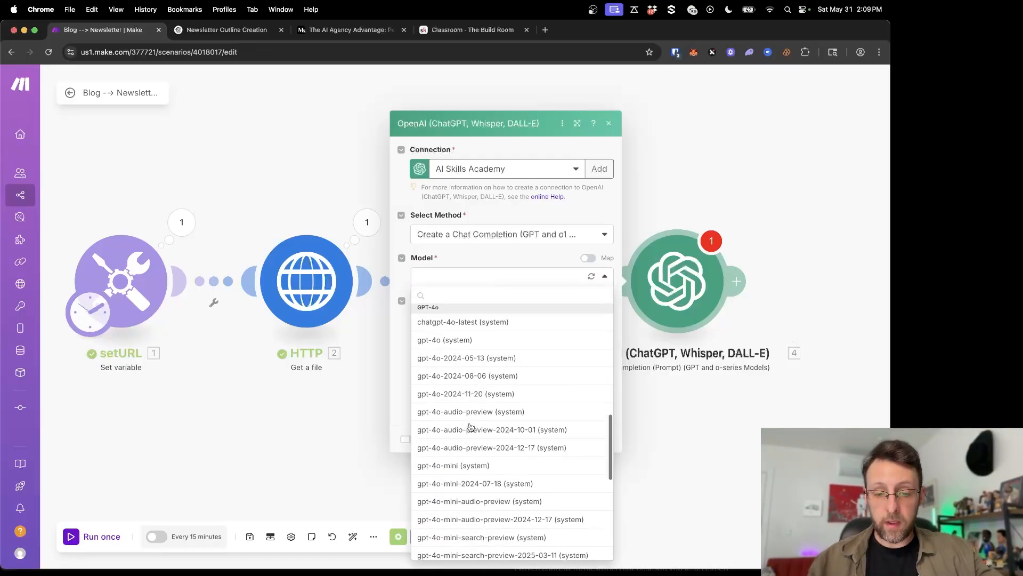
{"action": "left_click", "coordinate": [439, 342]}
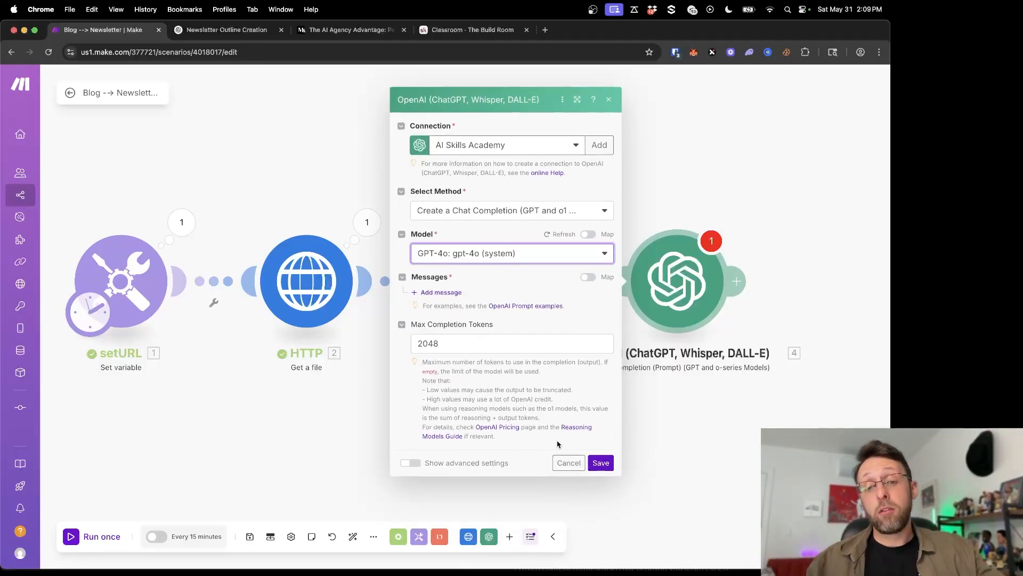
{"action": "left_click", "coordinate": [436, 293]}
{"action": "left_click", "coordinate": [441, 340]}
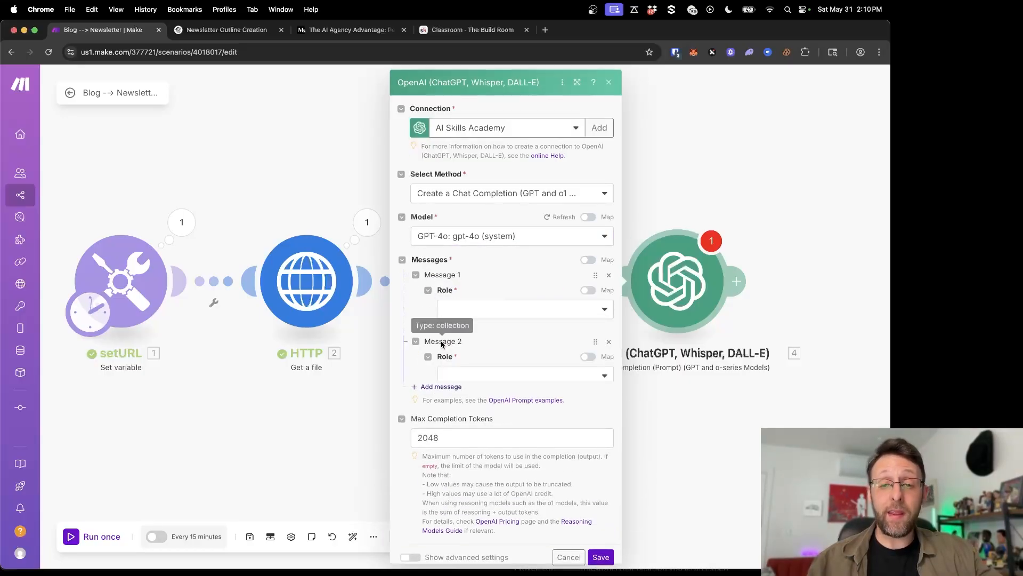
Step: Make Message 1 a User message reading 'Here's the article' followed by the parsed Text
{"action": "left_click", "coordinate": [484, 309]}
{"action": "left_click", "coordinate": [469, 326]}
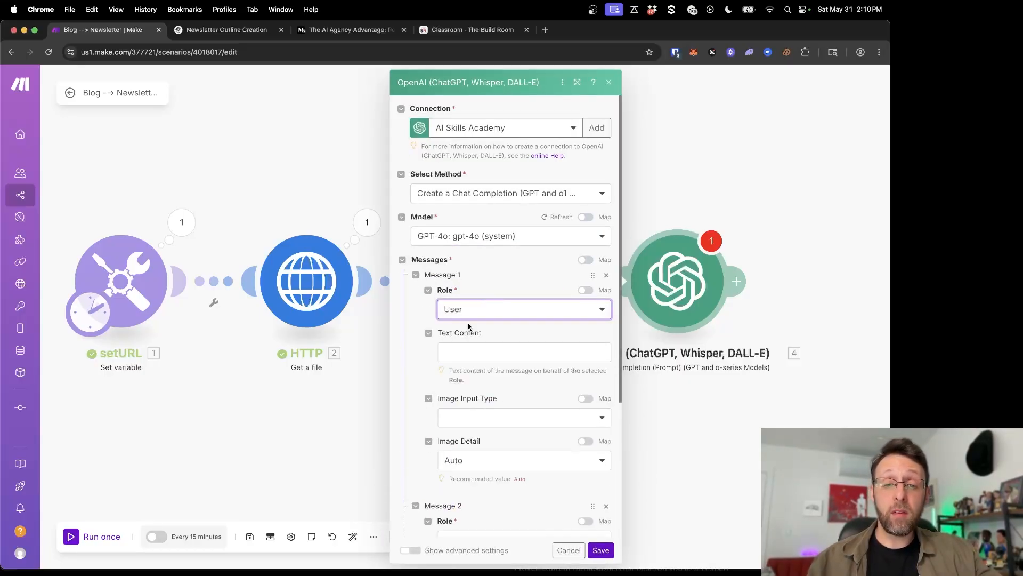
{"action": "left_click", "coordinate": [476, 354]}
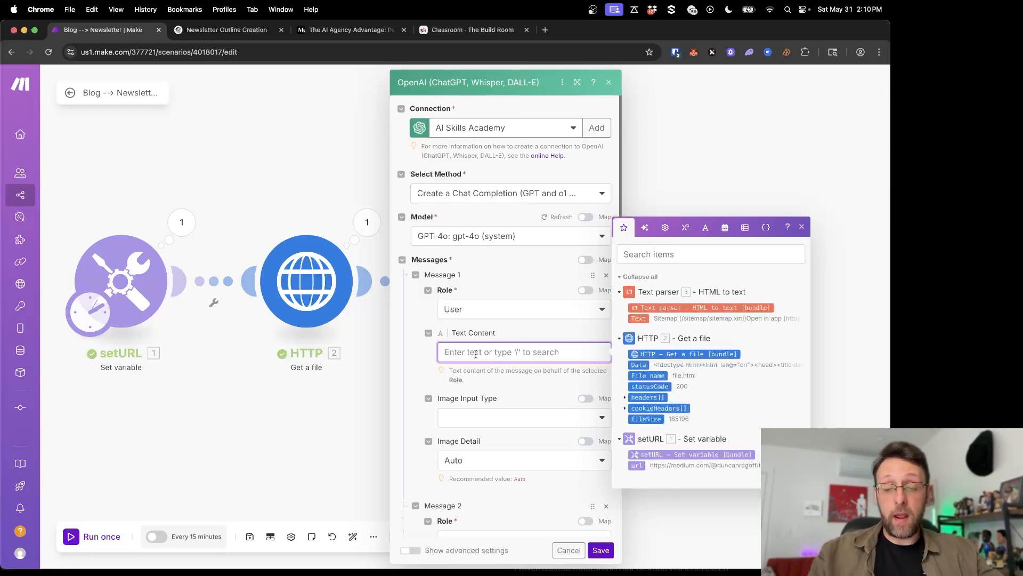
{"action": "type", "text": "Here's the arti"}
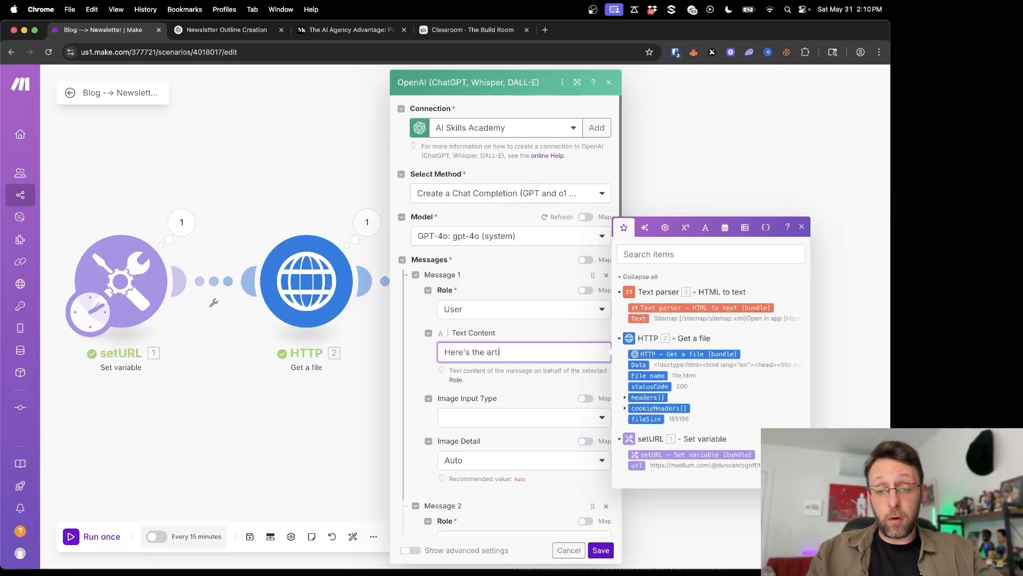
{"action": "type", "text": "cle:"}
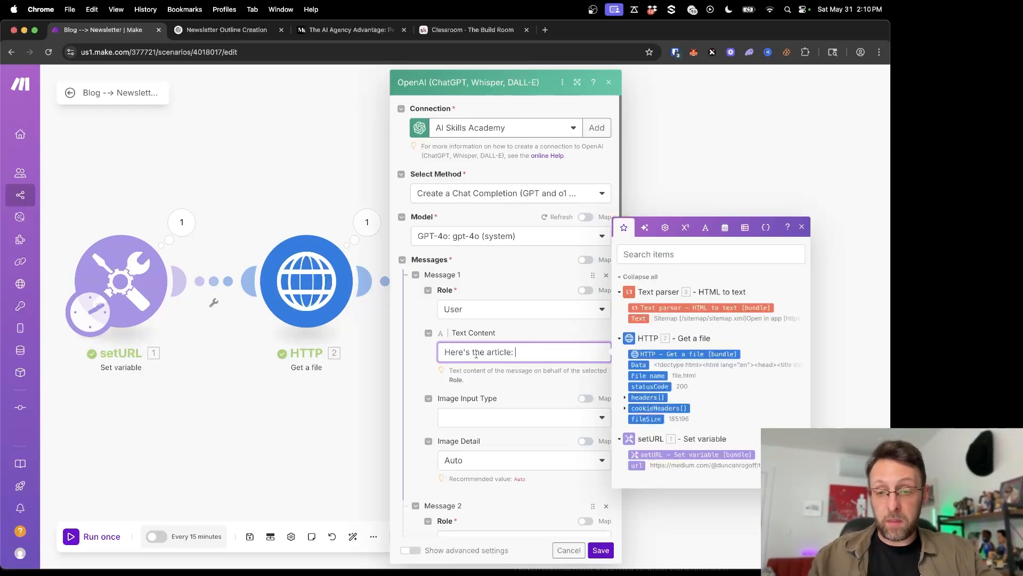
{"action": "left_click", "coordinate": [642, 319]}
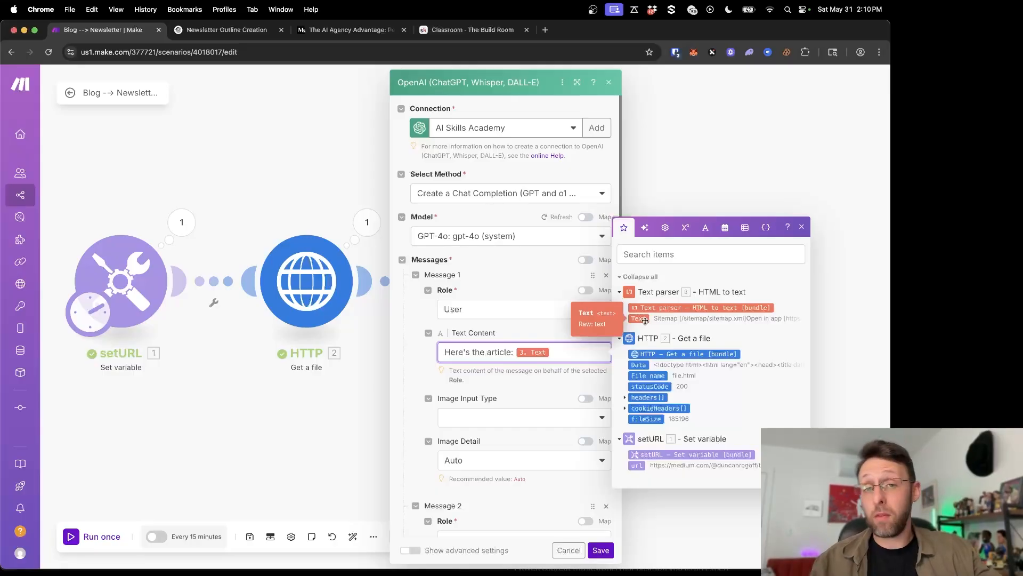
Step: Set Message 2's role to Developer / System, then select the newsletter outline in ChatGPT
{"action": "scroll", "coordinate": [525, 373], "scroll_direction": "down", "scroll_amount": 3}
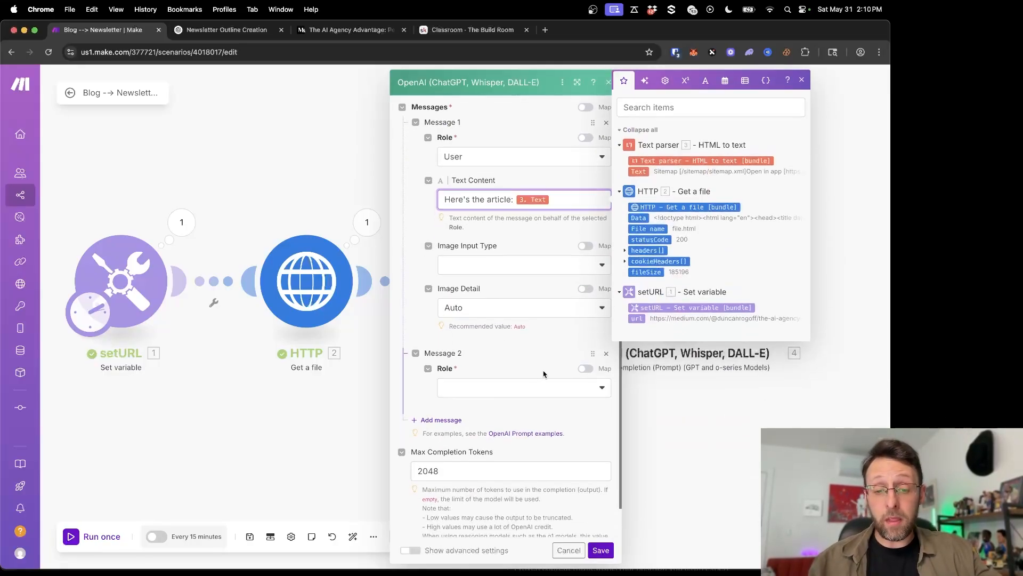
{"action": "left_click", "coordinate": [529, 388]}
{"action": "left_click", "coordinate": [478, 443]}
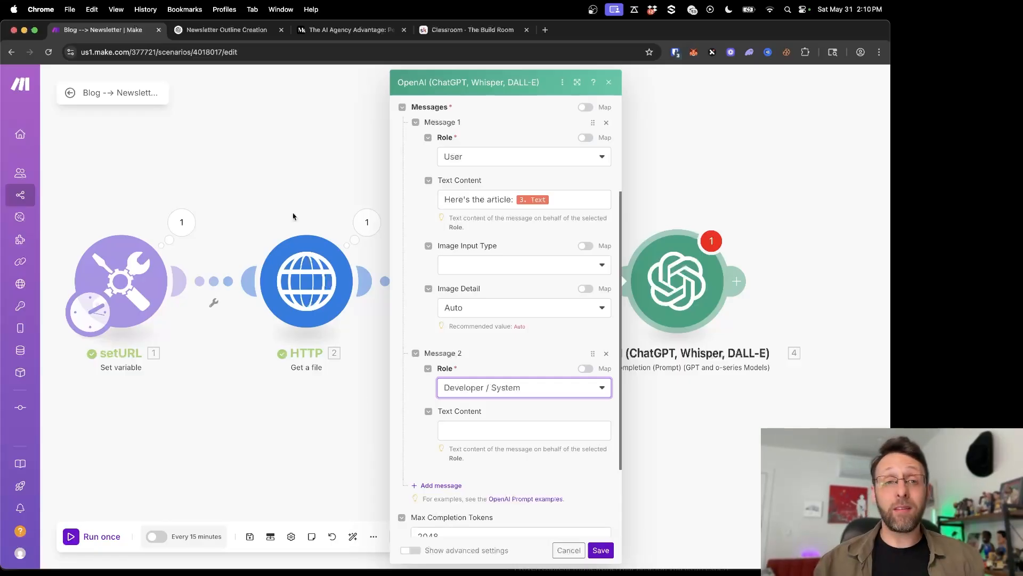
{"action": "left_click", "coordinate": [225, 30]}
{"action": "left_click_drag", "start_coordinate": [250, 142], "coordinate": [493, 407]}
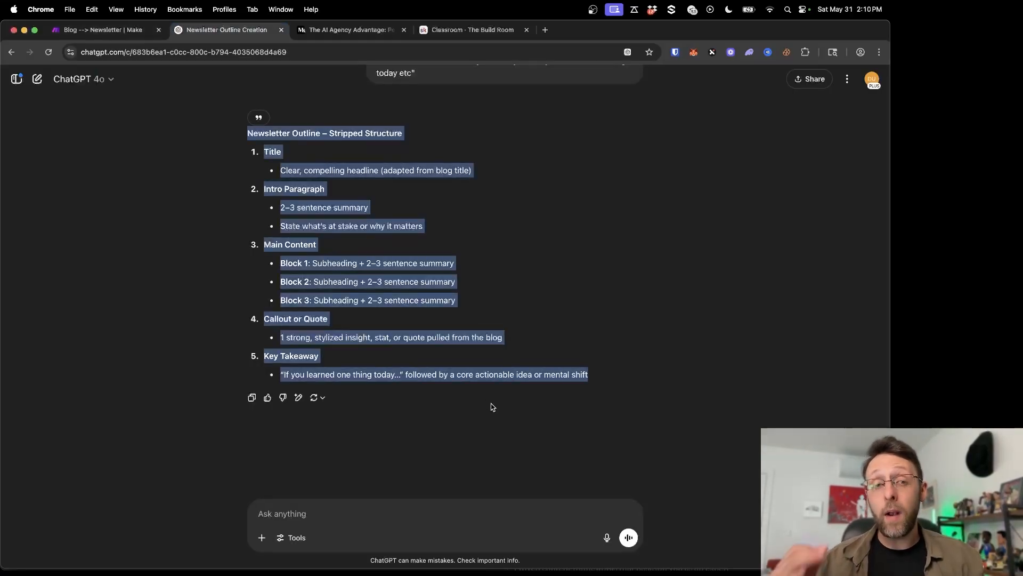
Step: Ask ChatGPT to turn the outline into a system prompt for an agent converting blog articles into newsletters
{"action": "left_click", "coordinate": [395, 509]}
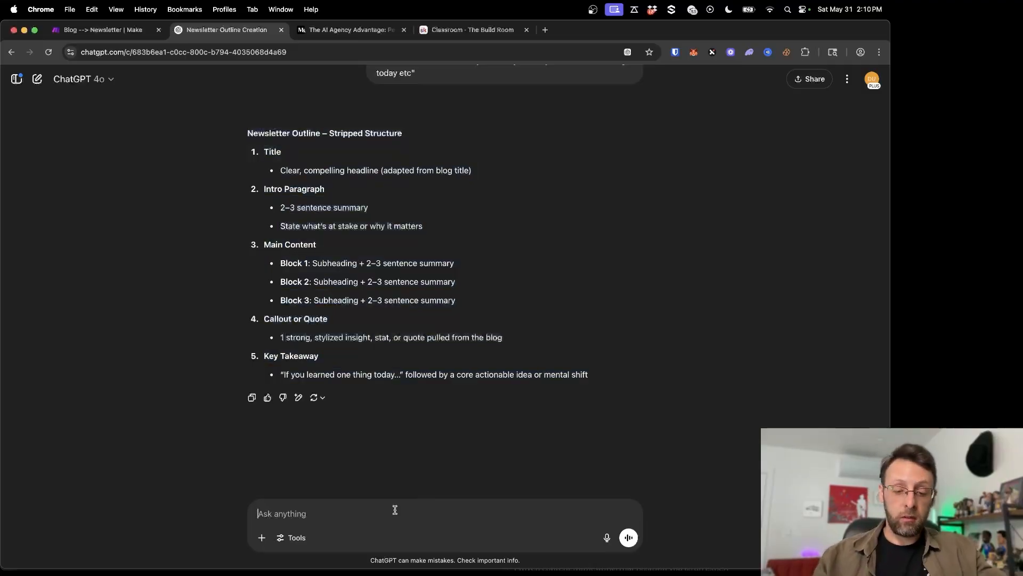
{"action": "type", "text": "i need"}
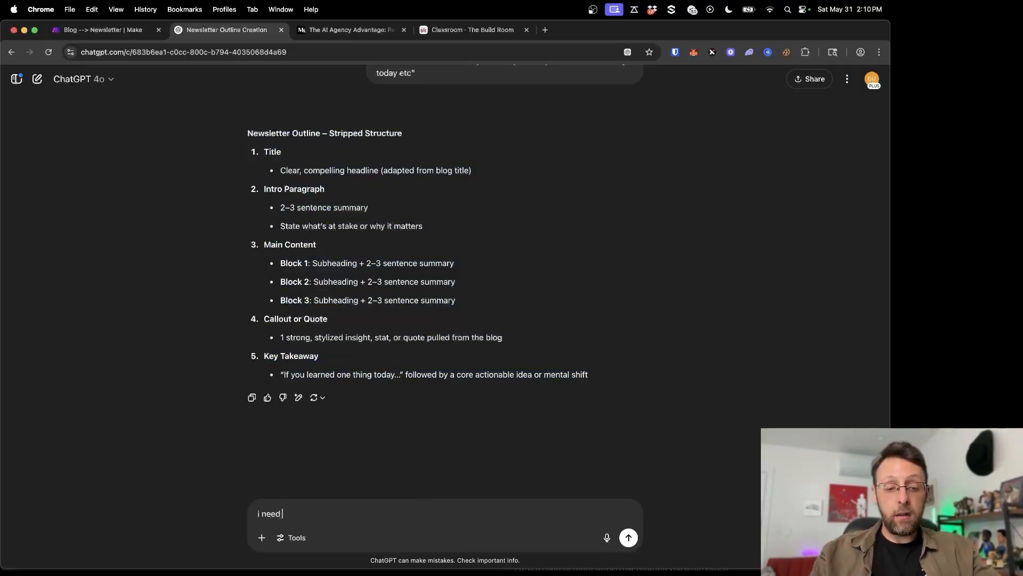
{"action": "type", "text": " to turn this o"}
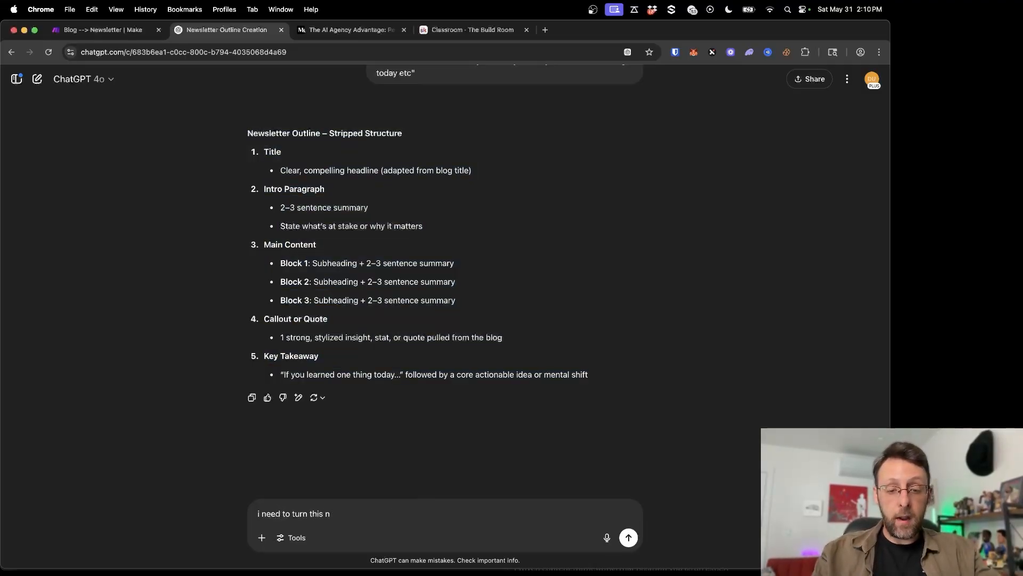
{"action": "type", "text": "utline into"}
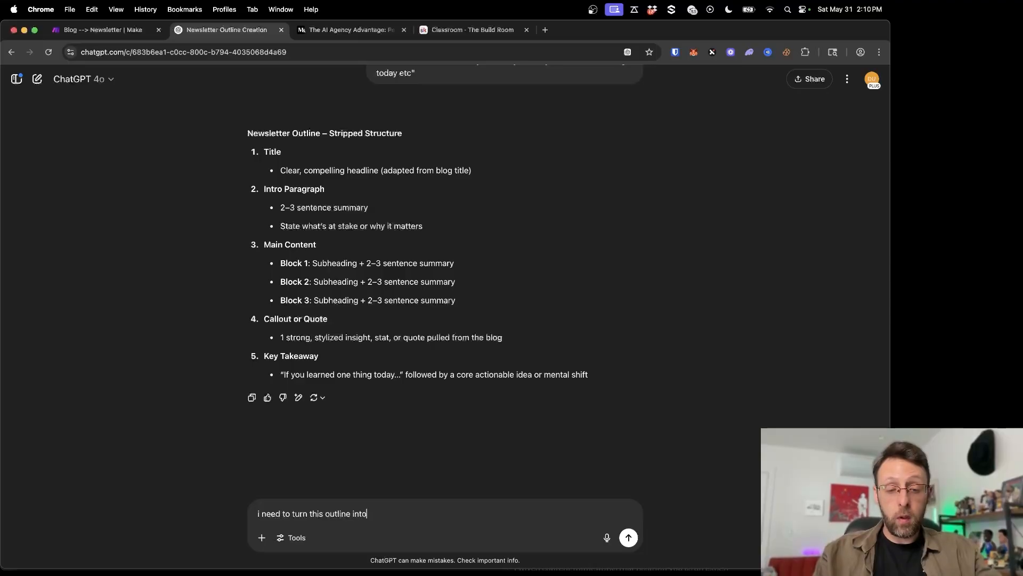
{"action": "type", "text": " an"}
{"action": "key", "text": "BackSpace"}
{"action": "key", "text": "BackSpace"}
{"action": "type", "text": "sy"}
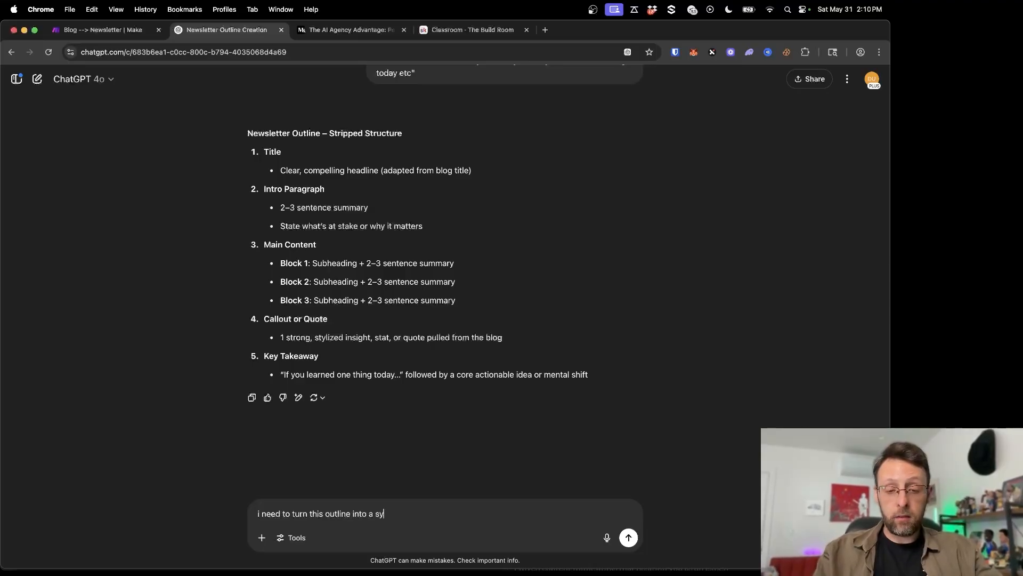
{"action": "type", "text": "stem prompt for an ai"}
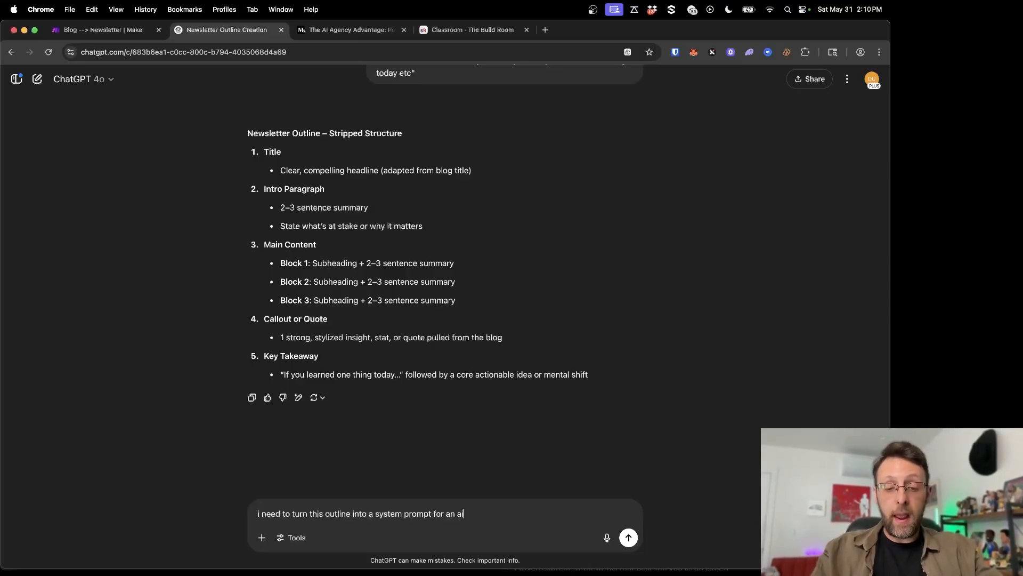
{"action": "type", "text": " agent. the agents ta"}
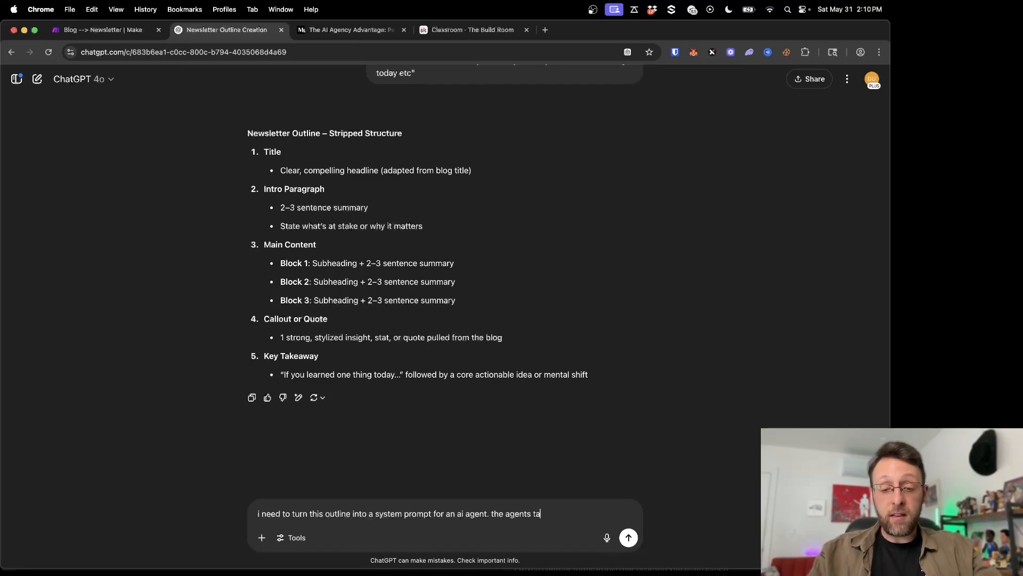
{"action": "type", "text": "sk is to take t"}
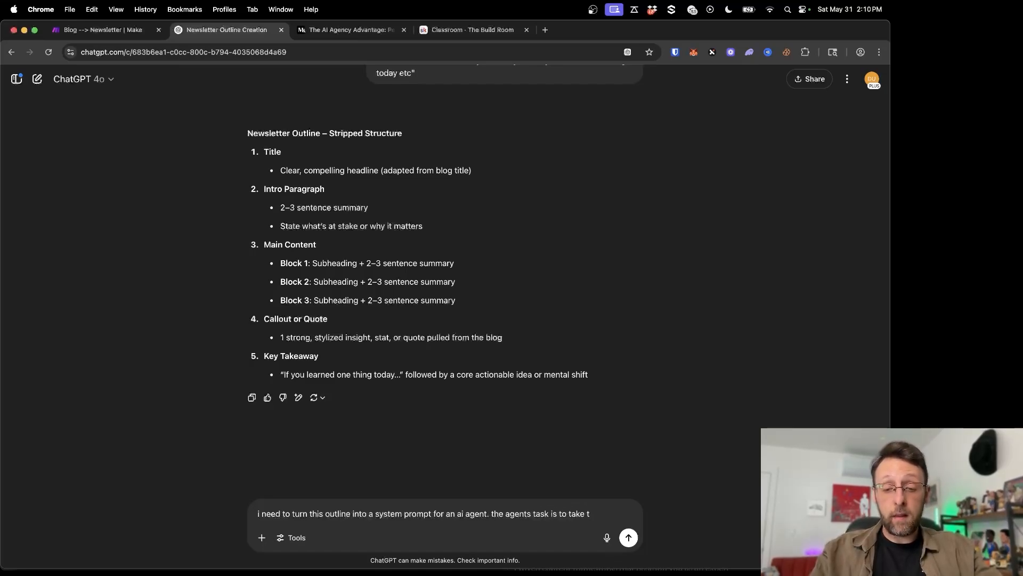
{"action": "type", "text": "he content of a bl"}
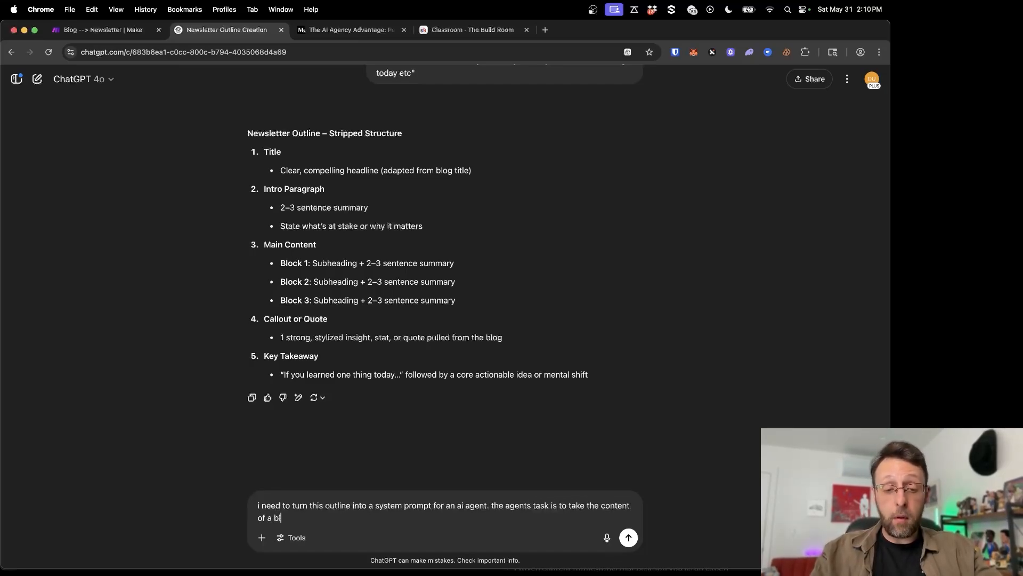
{"action": "type", "text": "og article and t"}
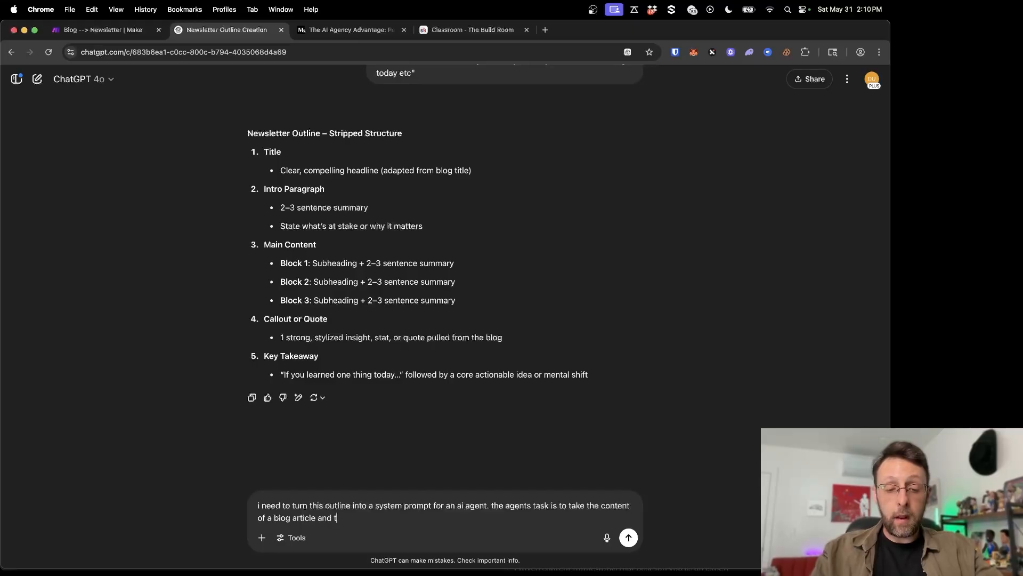
{"action": "type", "text": "urn"}
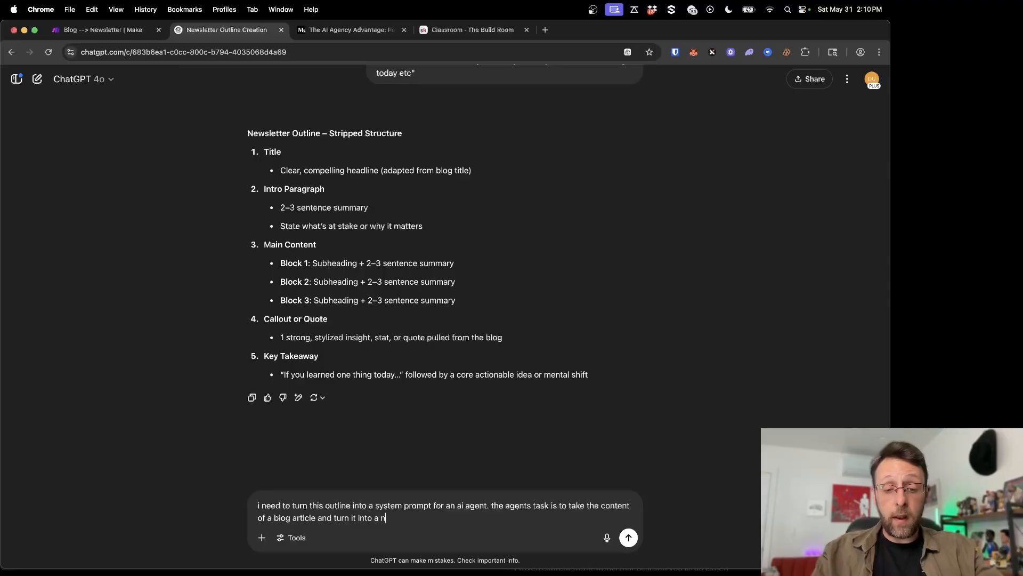
{"action": "type", "text": "it into a newlese"}
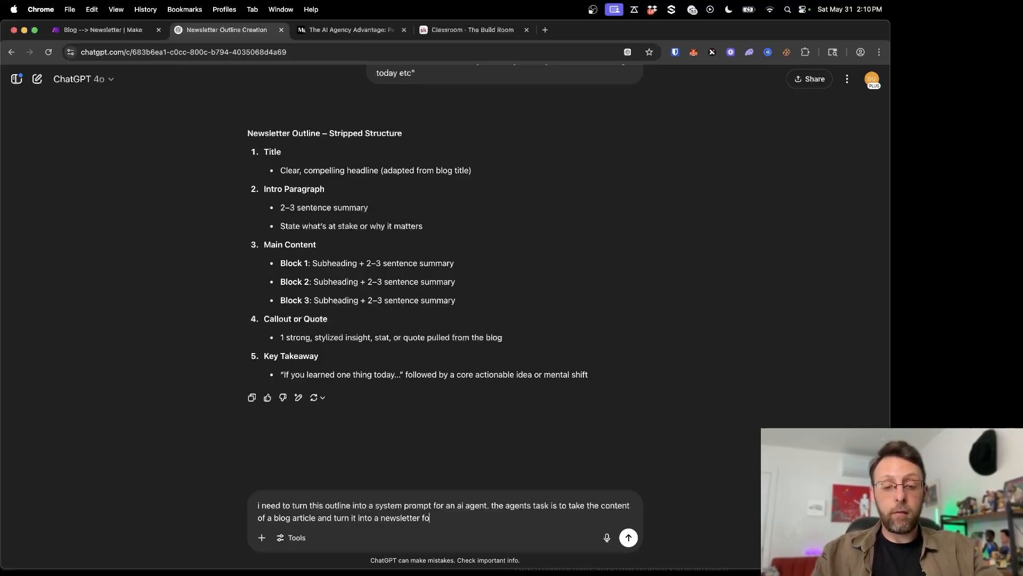
{"action": "type", "text": "llowing this out"}
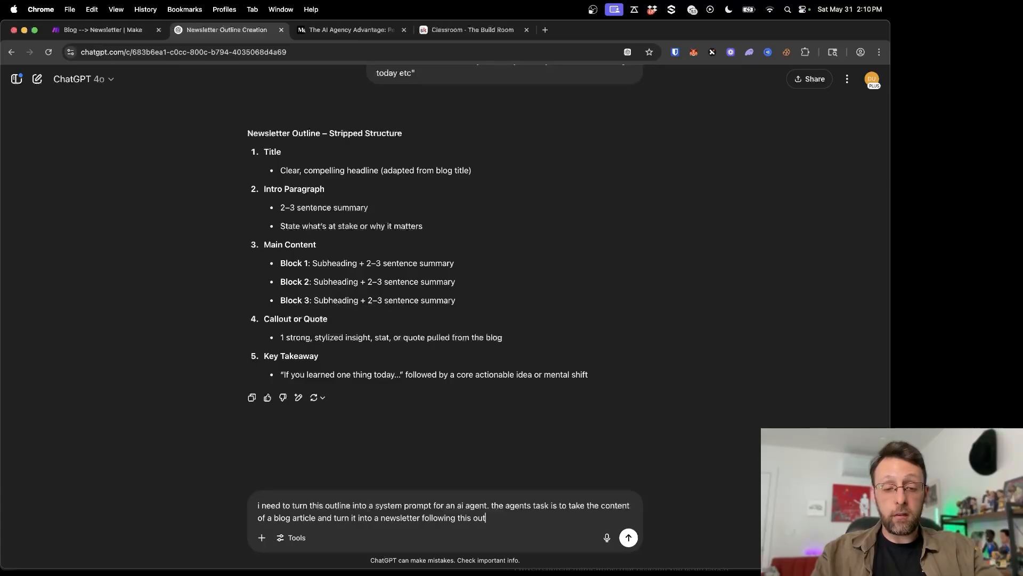
{"action": "type", "text": "line"}
{"action": "key", "text": "Return"}
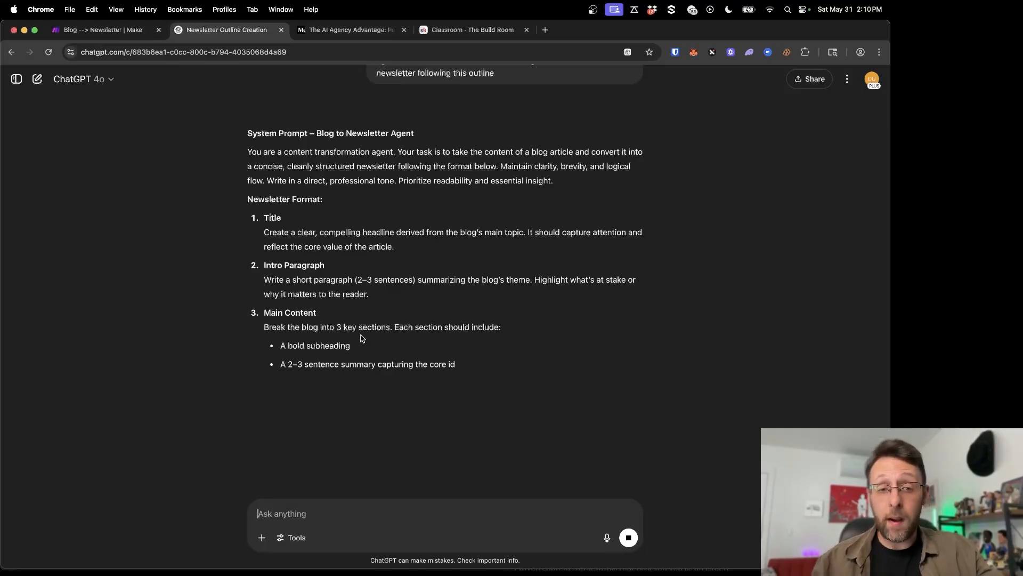
{"action": "left_click_drag", "start_coordinate": [247, 153], "coordinate": [351, 153]}
{"action": "left_click_drag", "start_coordinate": [416, 153], "coordinate": [597, 153]}
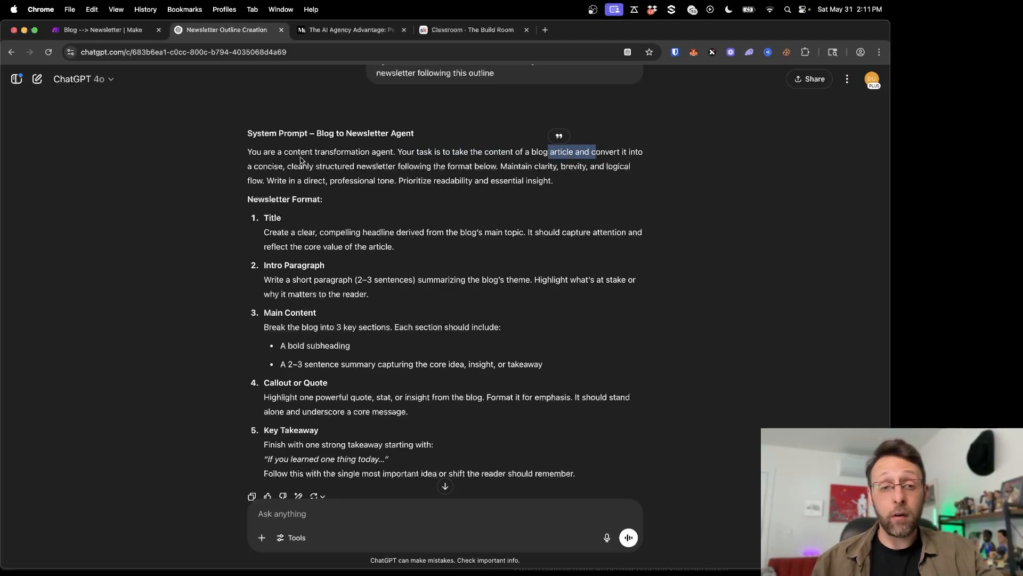
{"action": "left_click_drag", "start_coordinate": [309, 167], "coordinate": [589, 168]}
{"action": "left_click", "coordinate": [447, 167]}
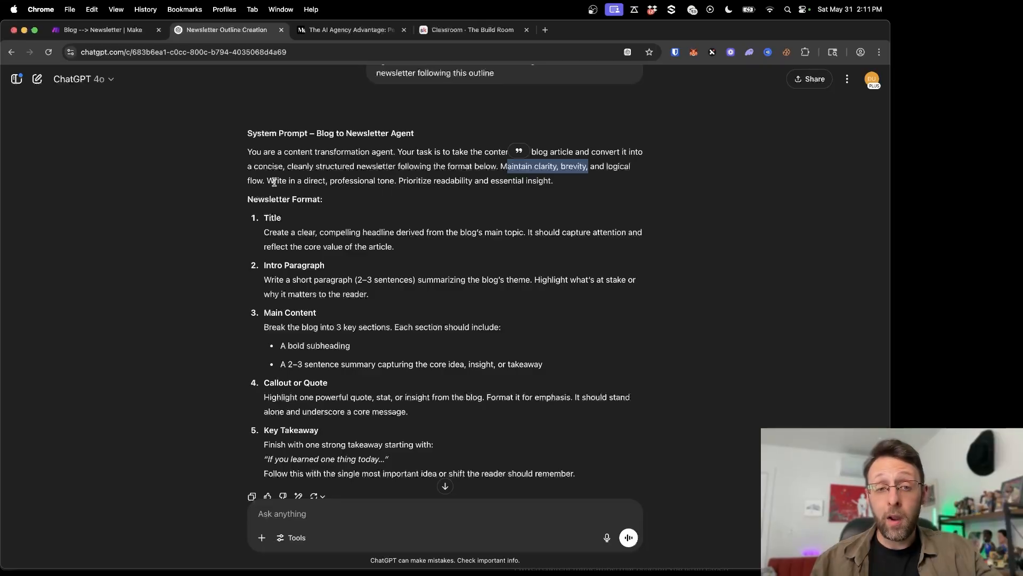
{"action": "left_click_drag", "start_coordinate": [274, 182], "coordinate": [371, 193]}
{"action": "left_click", "coordinate": [453, 205]}
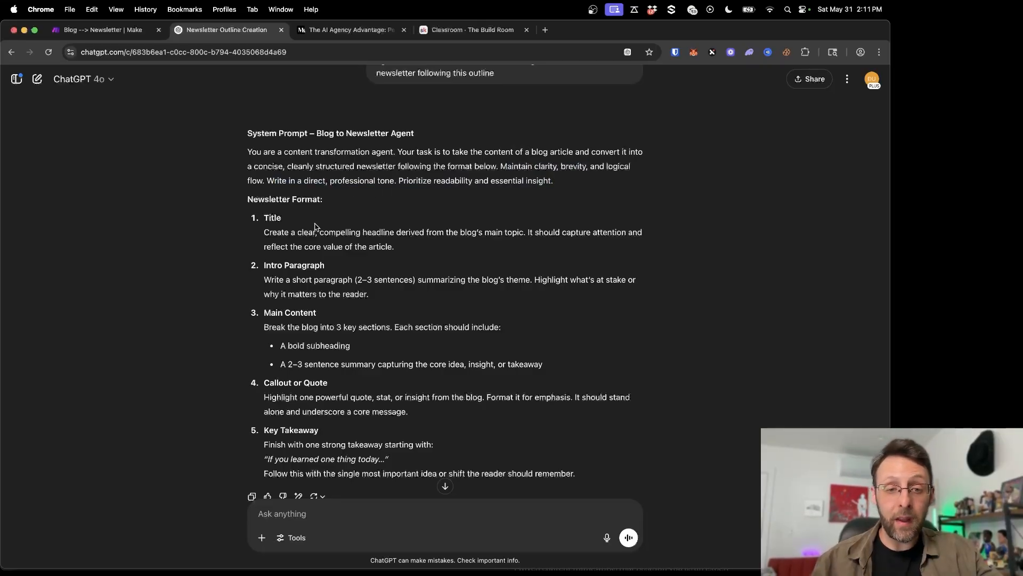
{"action": "scroll", "coordinate": [308, 227], "scroll_direction": "down", "scroll_amount": 2}
{"action": "scroll", "coordinate": [319, 310], "scroll_direction": "down", "scroll_amount": 2}
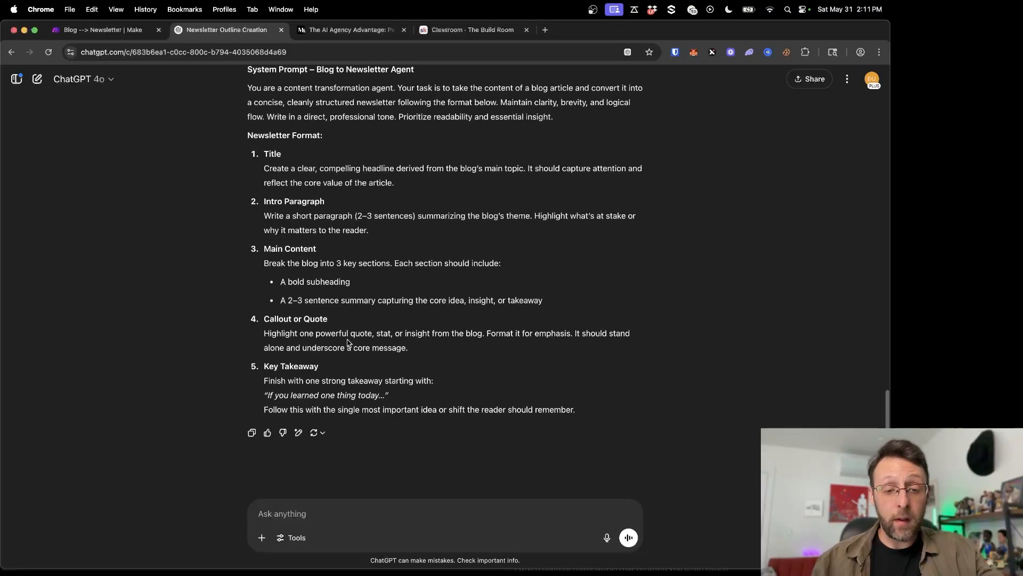
{"action": "left_click", "coordinate": [381, 503]}
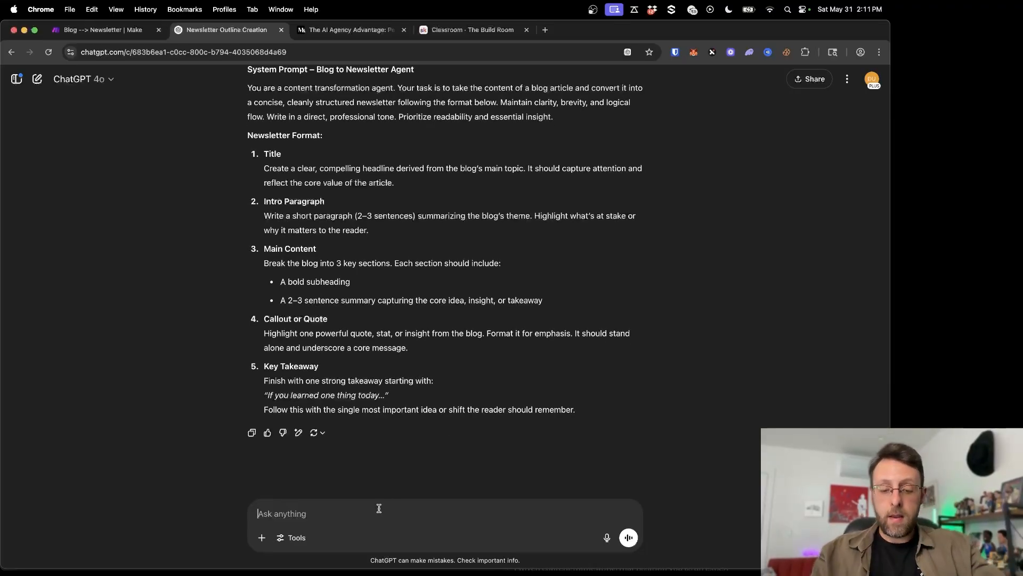
Step: Ask ChatGPT to make the agent prioritize the most high-impact, valuable article content, then review the reply
{"action": "type", "text": "i want to make sure the agent priorit"}
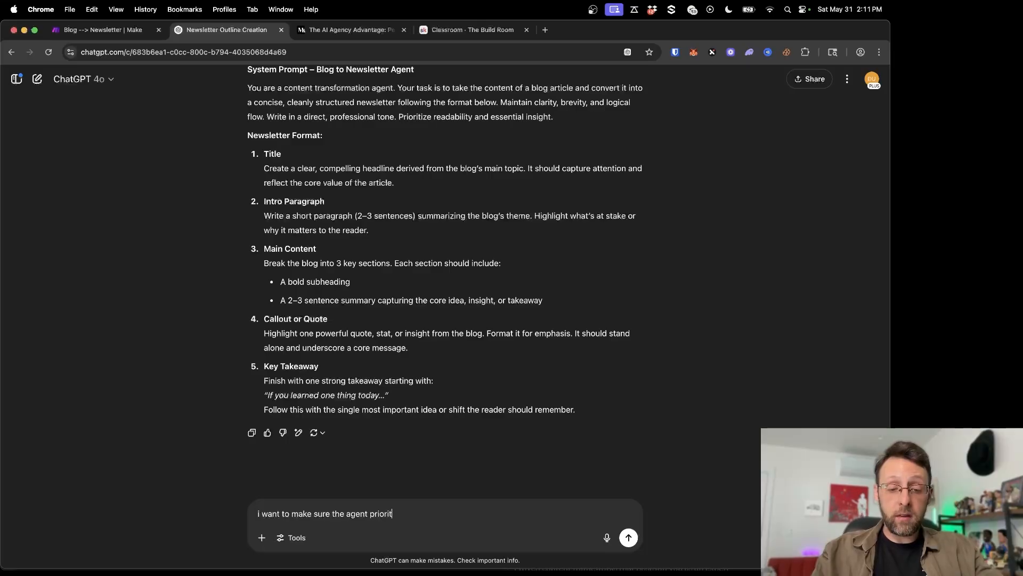
{"action": "type", "text": "zes the most hi"}
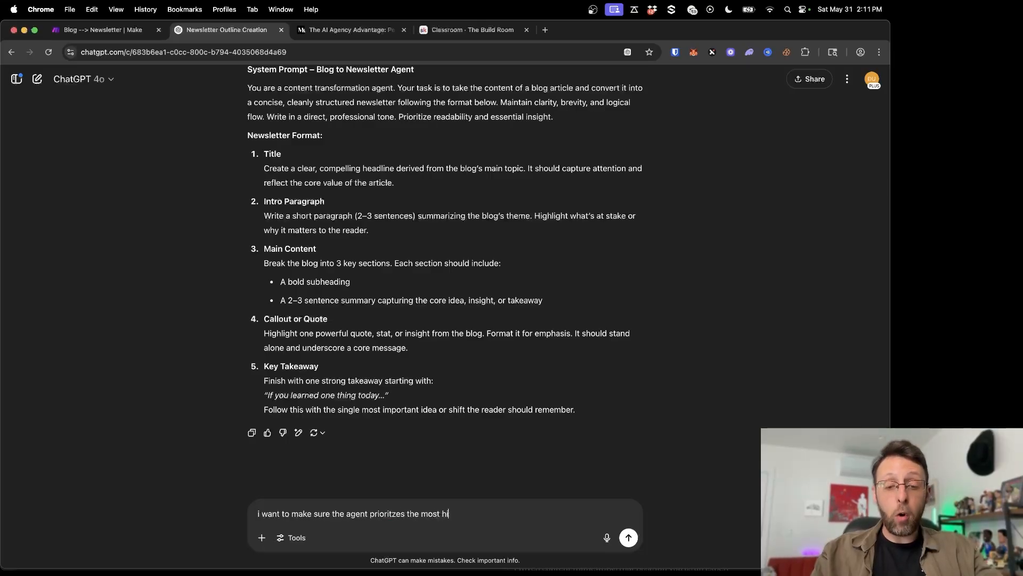
{"action": "type", "text": "gh impact and valuab"}
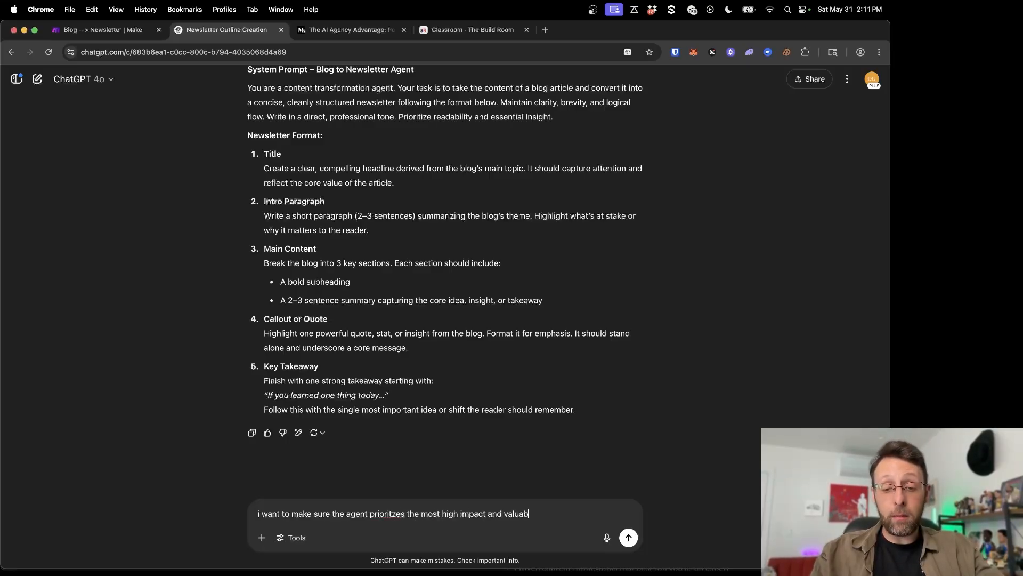
{"action": "type", "text": "le content from the arti"}
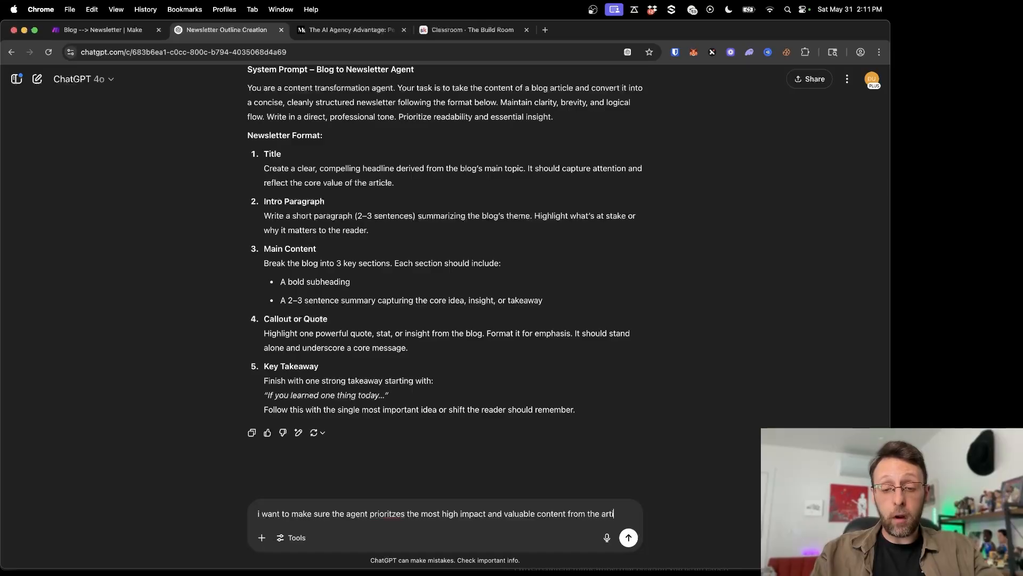
{"action": "type", "text": "cle"}
{"action": "key", "text": "Return"}
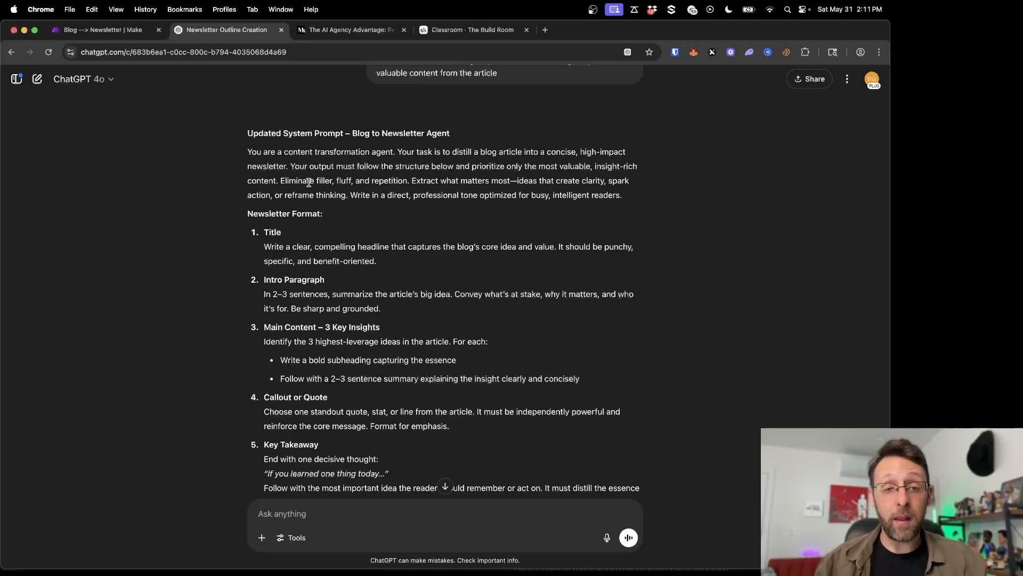
{"action": "left_click_drag", "start_coordinate": [423, 181], "coordinate": [602, 178]}
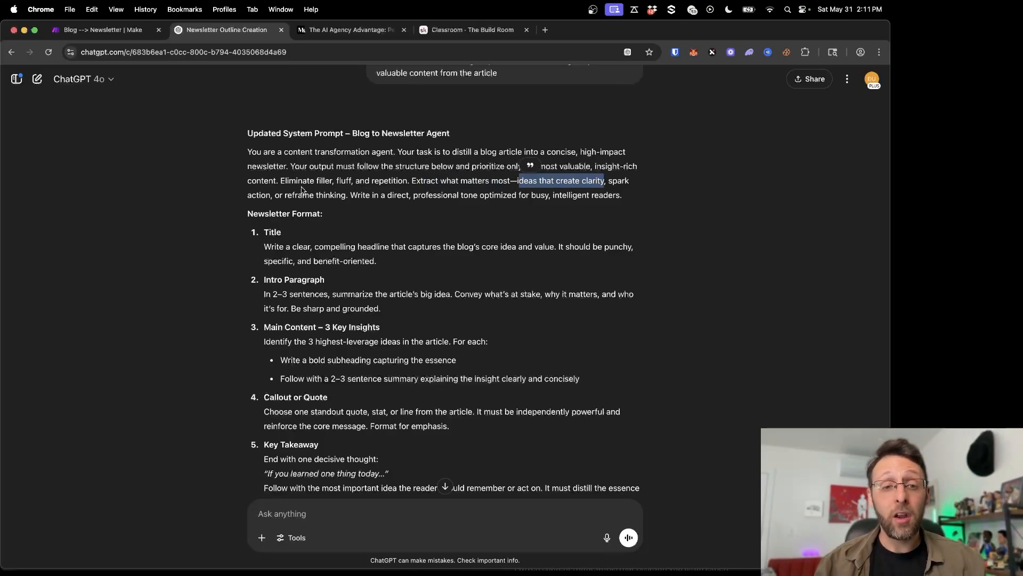
{"action": "left_click_drag", "start_coordinate": [270, 193], "coordinate": [461, 192]}
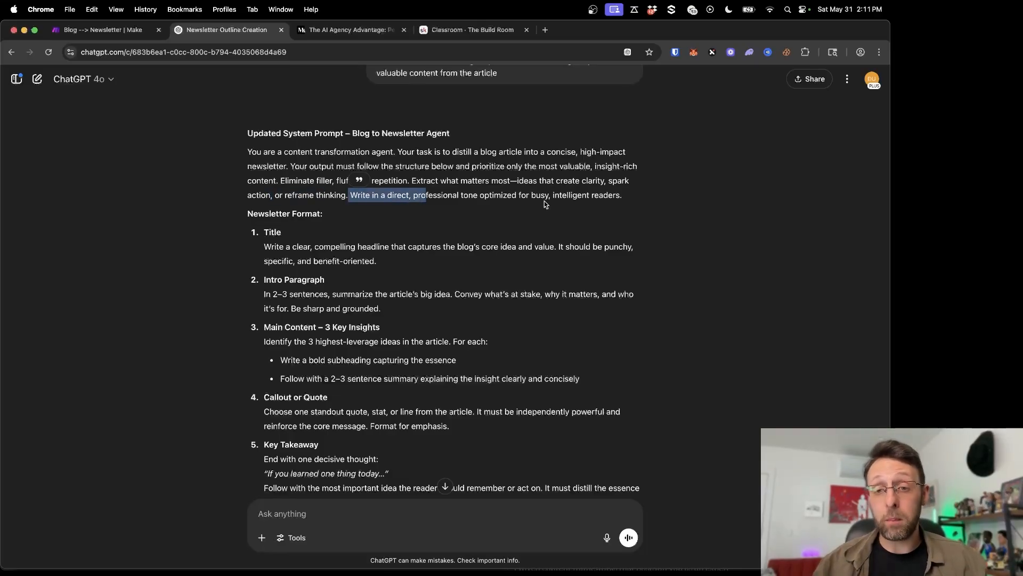
{"action": "scroll", "coordinate": [498, 308], "scroll_direction": "down", "scroll_amount": 3}
Step: Ask ChatGPT to keep the tone casual but professional, like talking to a friend
{"action": "left_click", "coordinate": [354, 521]}
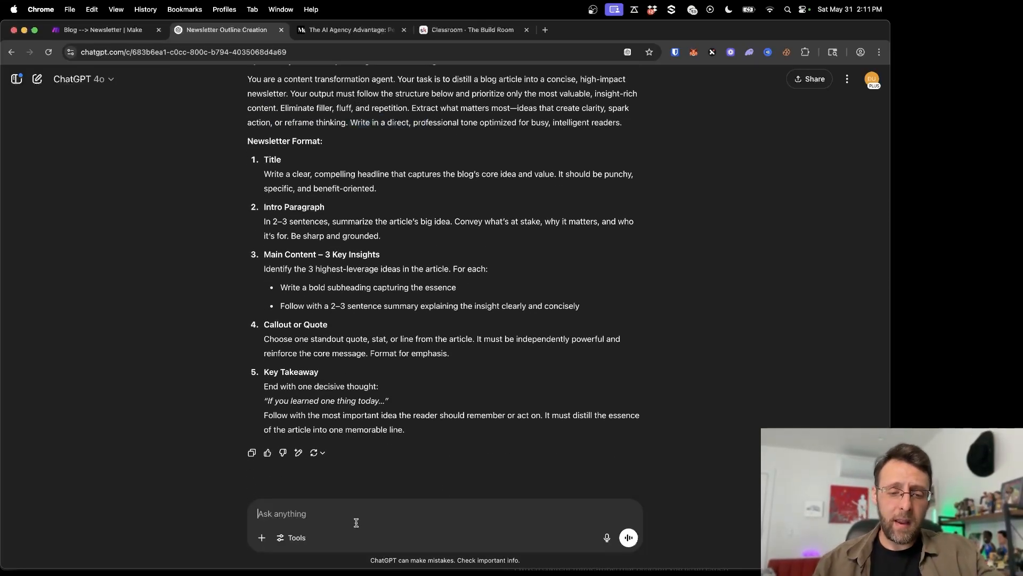
{"action": "type", "text": "keep the tone casu"}
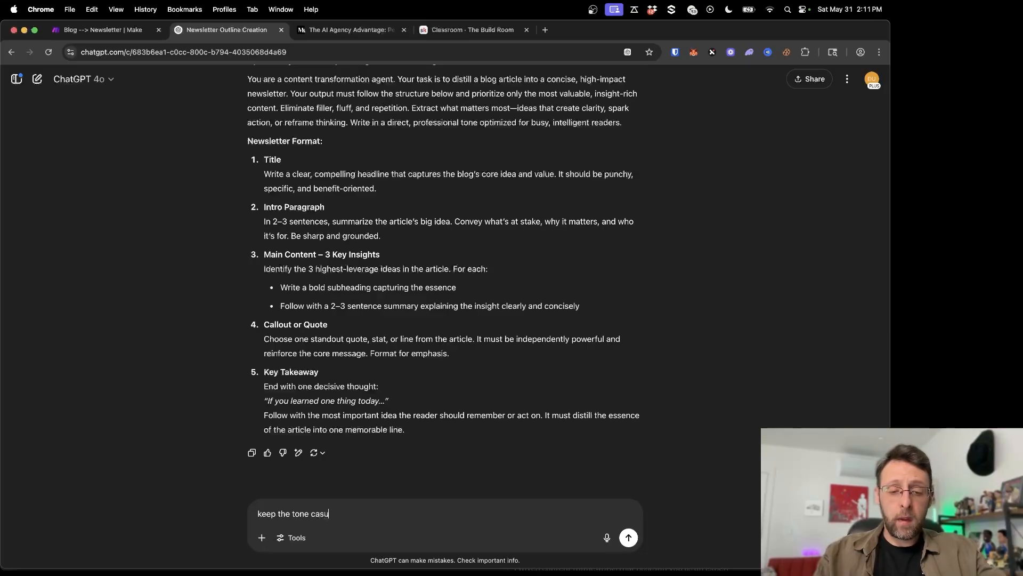
{"action": "type", "text": "al but profressional, "}
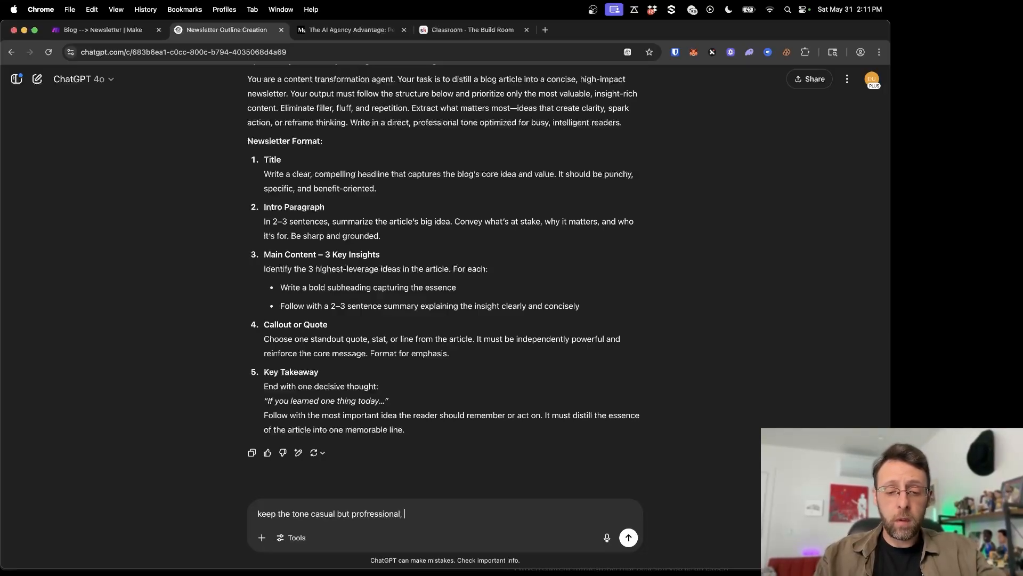
{"action": "type", "text": "like you're talking"}
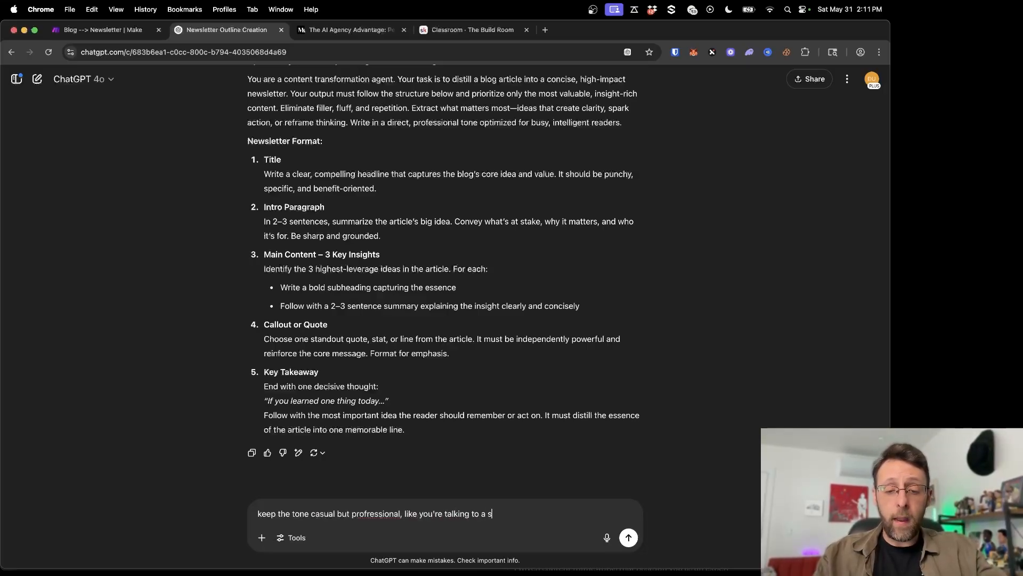
{"action": "type", "text": " to a friend"}
{"action": "key", "text": "Return"}
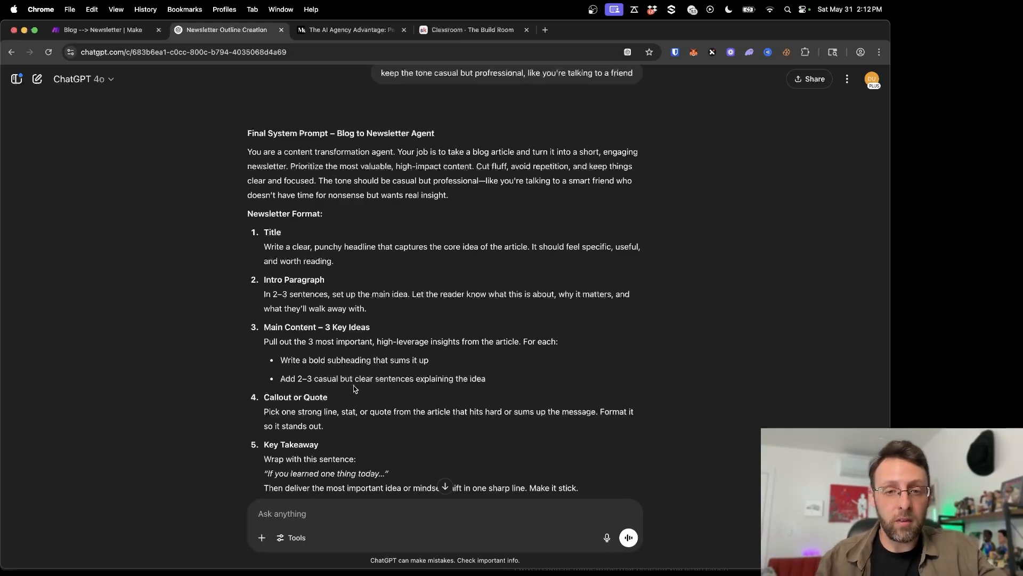
{"action": "scroll", "coordinate": [354, 383], "scroll_direction": "down", "scroll_amount": 2}
{"action": "scroll", "coordinate": [354, 384], "scroll_direction": "up", "scroll_amount": 2}
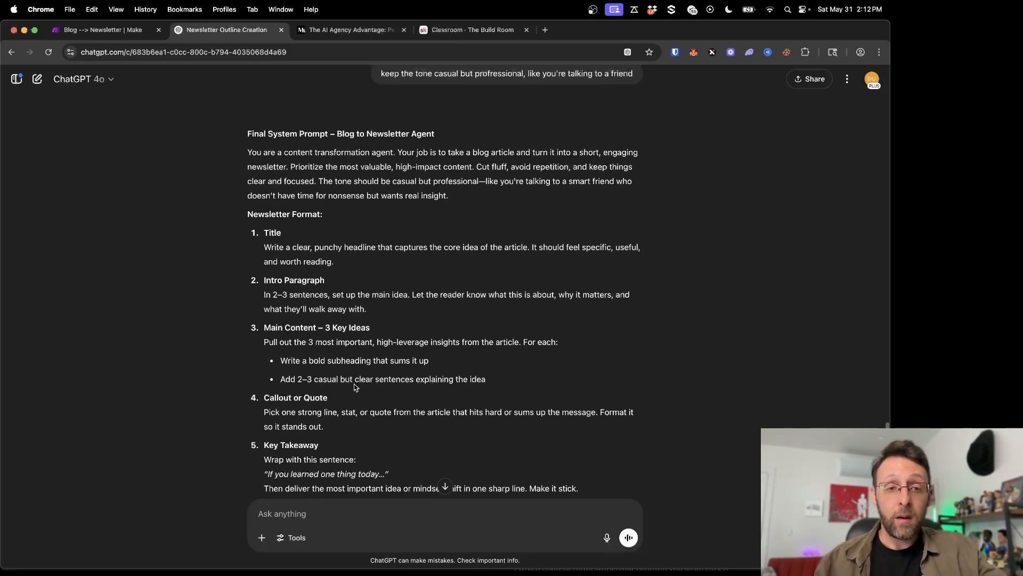
Step: Copy the whole Final System Prompt and go back to the Make tab
{"action": "left_click_drag", "start_coordinate": [249, 152], "coordinate": [425, 515]}
{"action": "left_click", "coordinate": [368, 354]}
{"action": "scroll", "coordinate": [368, 354], "scroll_direction": "up", "scroll_amount": 3}
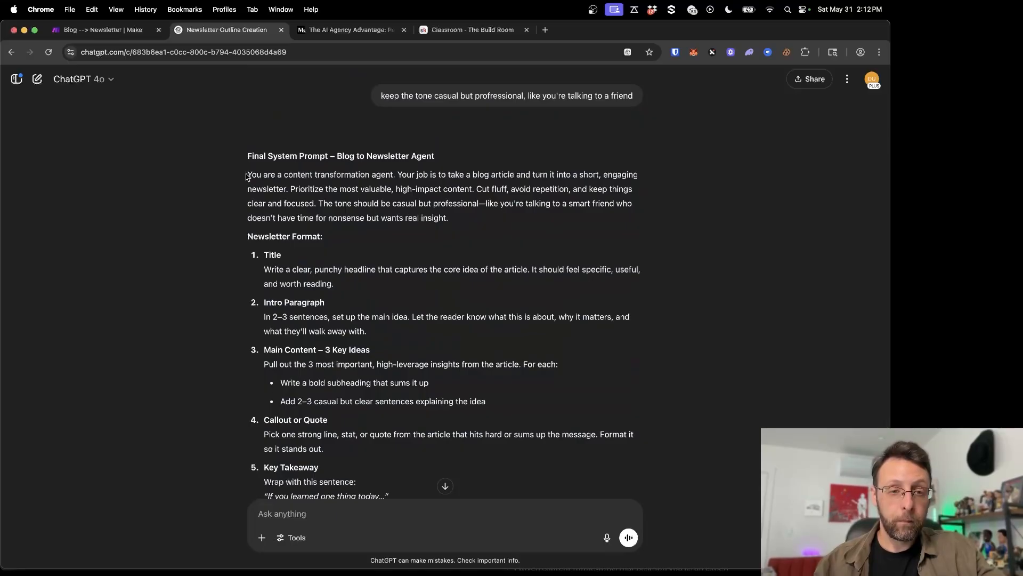
{"action": "left_click_drag", "start_coordinate": [246, 176], "coordinate": [627, 445]}
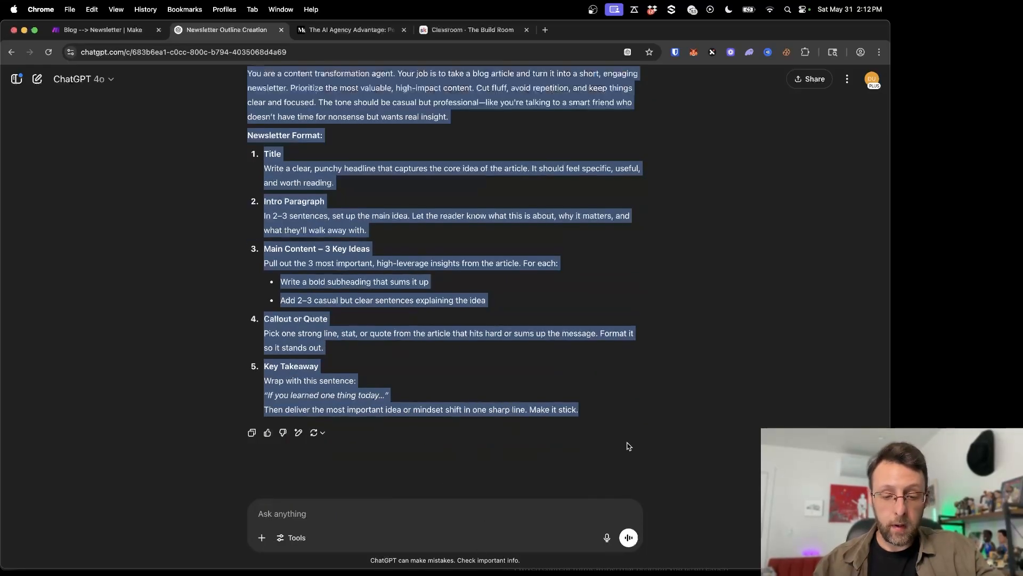
{"action": "key", "text": "super+c"}
{"action": "left_click", "coordinate": [305, 228]}
Step: Paste the copied system prompt into Message 2's text content and save the OpenAI module
{"action": "left_click", "coordinate": [99, 30]}
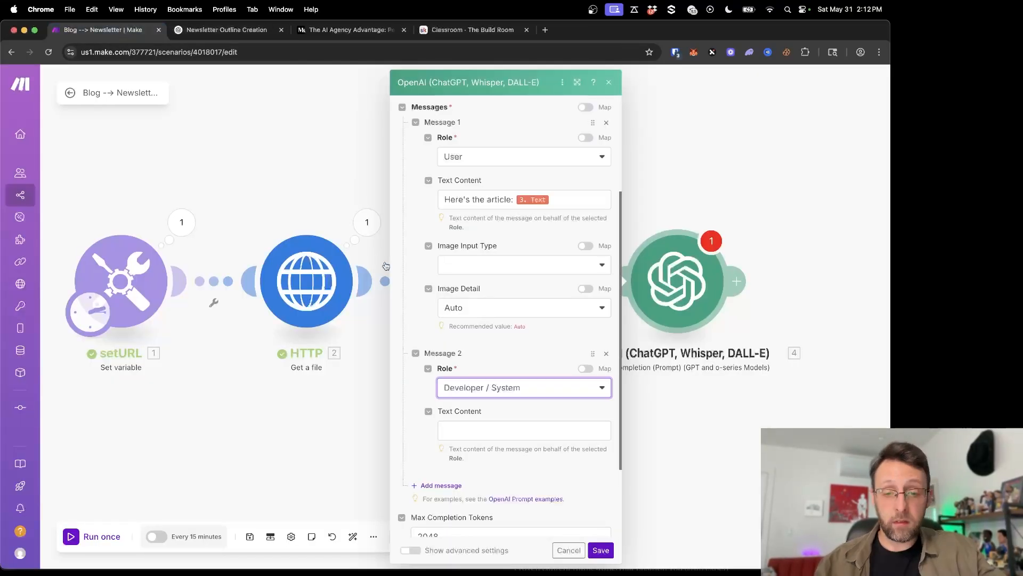
{"action": "left_click", "coordinate": [486, 432]}
{"action": "key", "text": "super+v"}
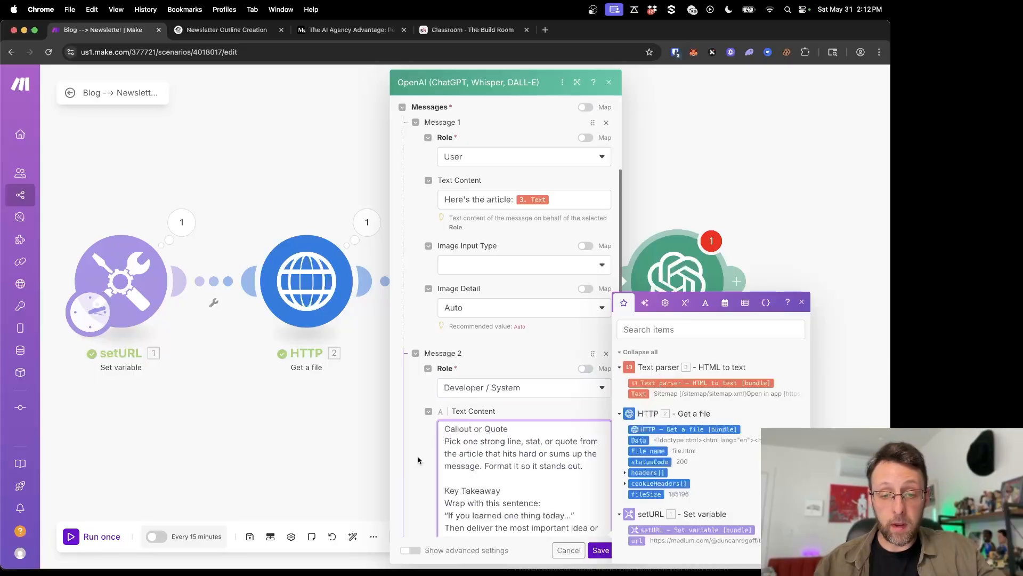
{"action": "left_click", "coordinate": [416, 456]}
{"action": "scroll", "coordinate": [416, 454], "scroll_direction": "down", "scroll_amount": 3}
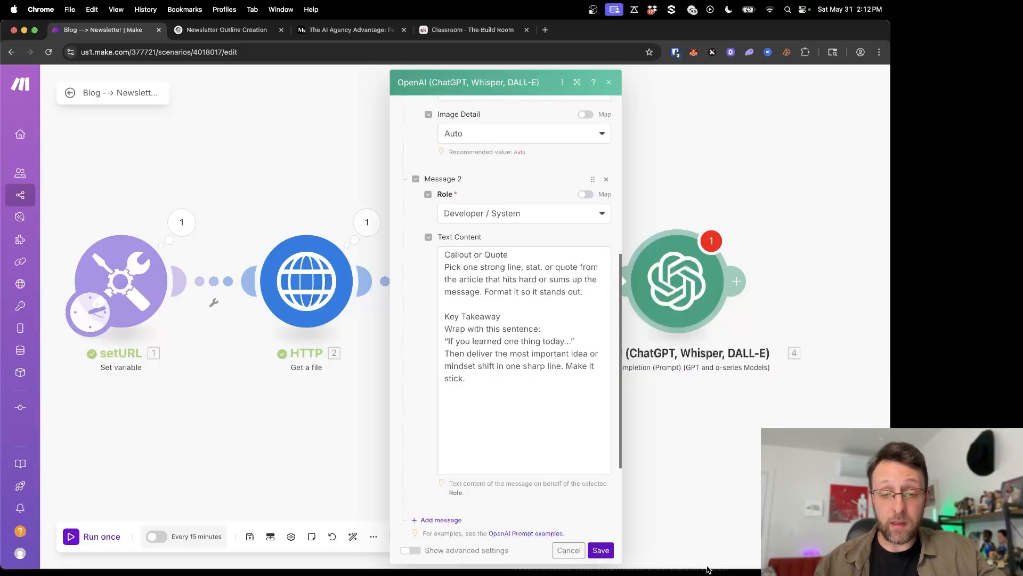
{"action": "left_click", "coordinate": [602, 554]}
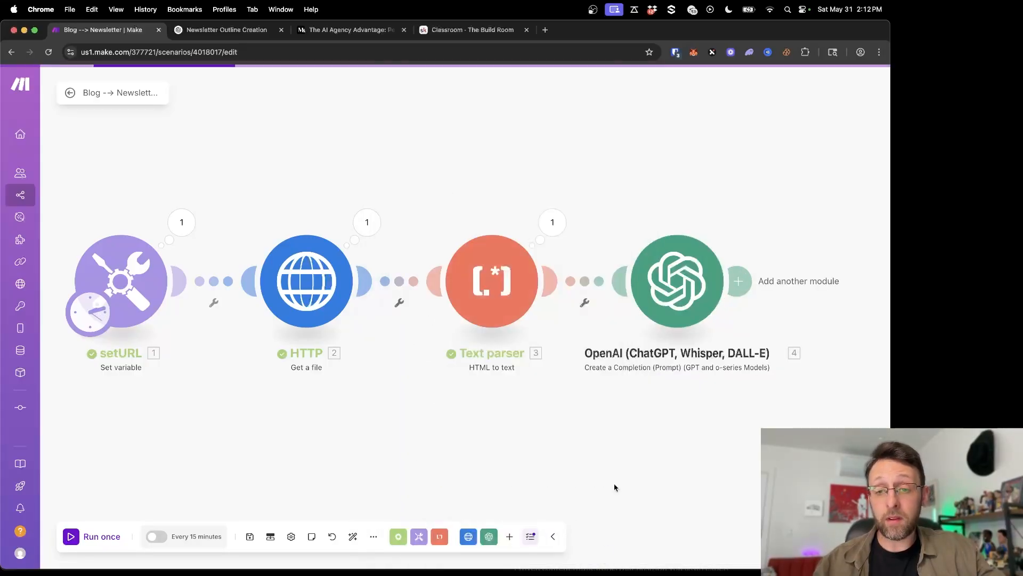
Step: Run the scenario once to test all four modules
{"action": "left_click_drag", "start_coordinate": [535, 434], "coordinate": [464, 404]}
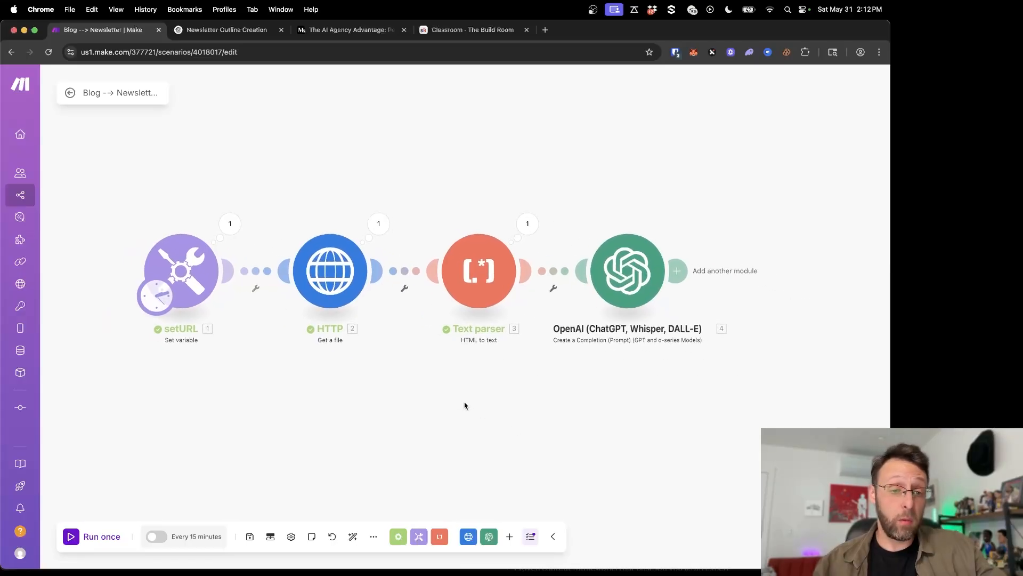
{"action": "left_click", "coordinate": [72, 536]}
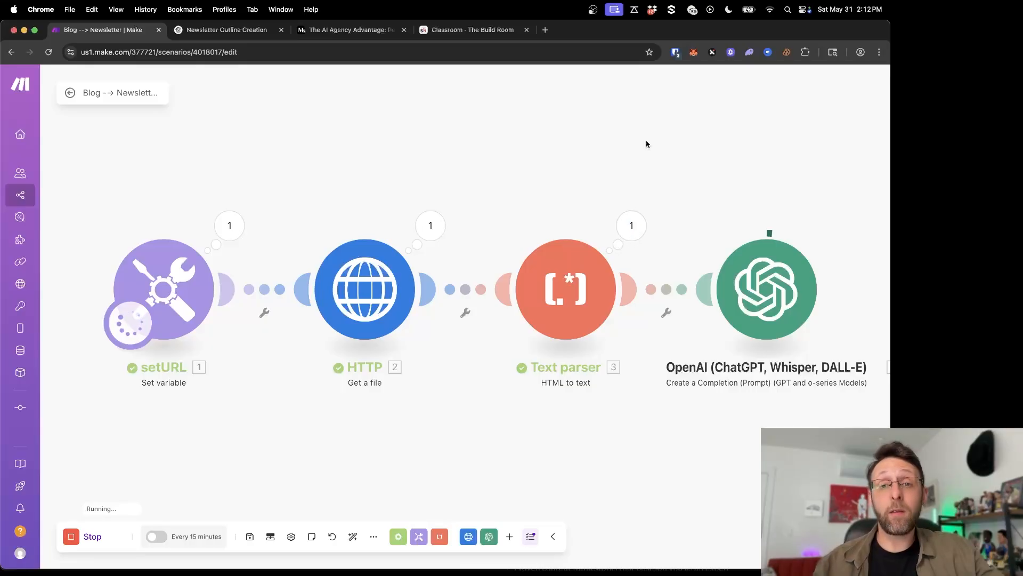
{"action": "scroll", "coordinate": [628, 144], "scroll_direction": "right", "scroll_amount": 2}
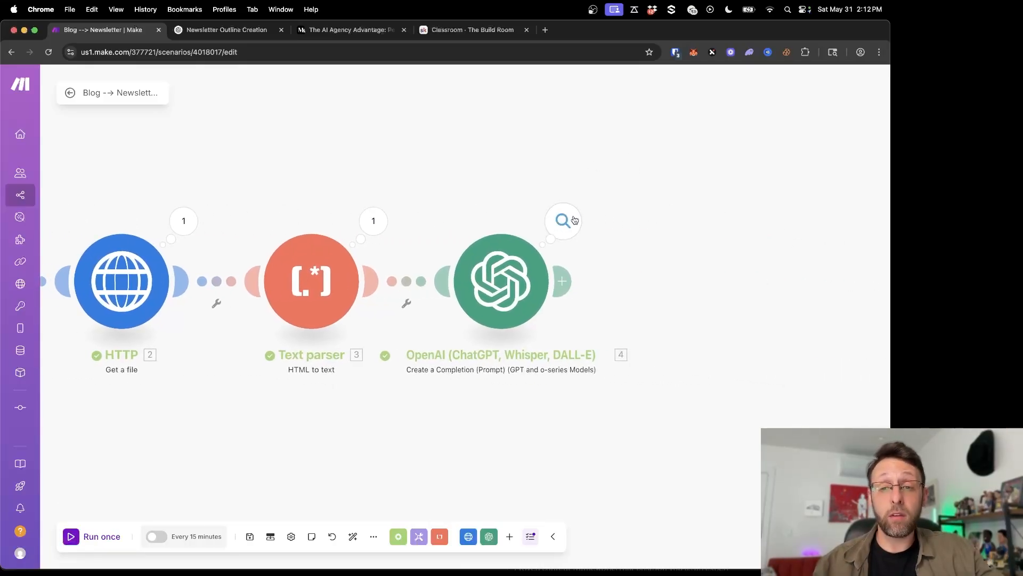
{"action": "scroll", "coordinate": [641, 168], "scroll_direction": "right", "scroll_amount": 2}
Step: Open the OpenAI module's result and read the generated newsletter's title and intro
{"action": "scroll", "coordinate": [367, 186], "scroll_direction": "left", "scroll_amount": 1}
{"action": "left_click", "coordinate": [464, 223]}
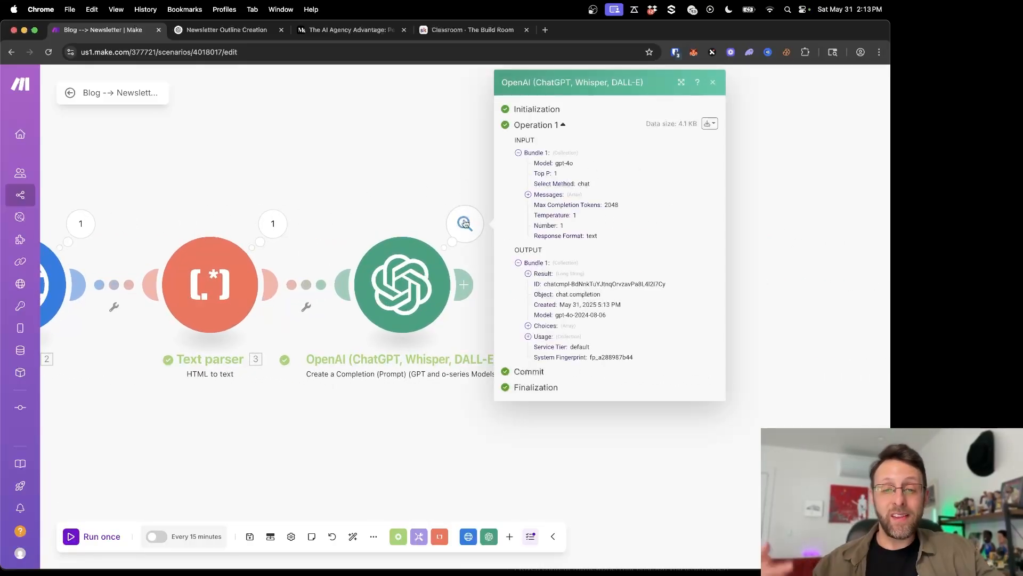
{"action": "left_click", "coordinate": [537, 275]}
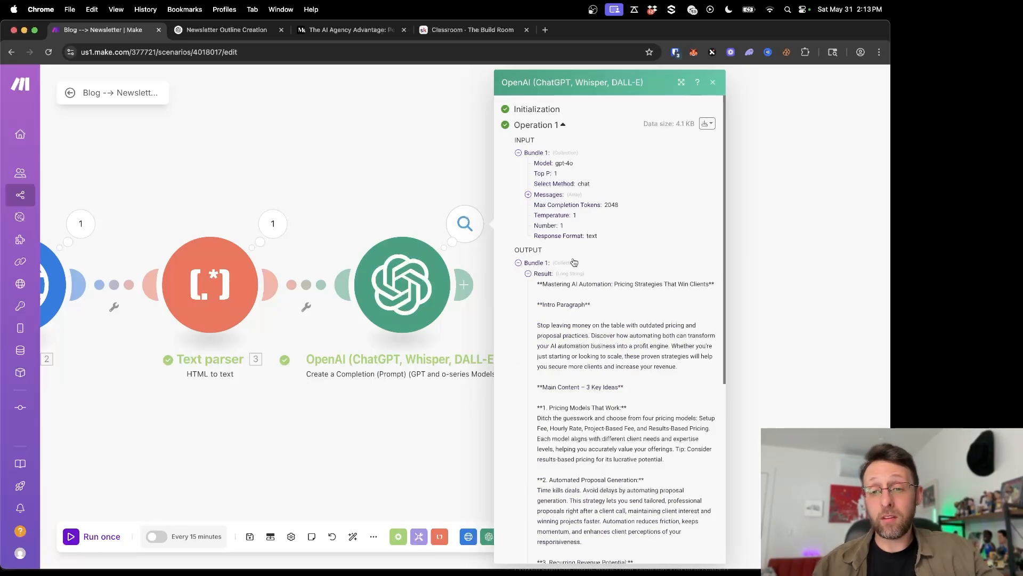
{"action": "scroll", "coordinate": [574, 262], "scroll_direction": "down", "scroll_amount": 3}
{"action": "scroll", "coordinate": [790, 246], "scroll_direction": "right", "scroll_amount": 2}
{"action": "scroll", "coordinate": [790, 246], "scroll_direction": "right", "scroll_amount": 2}
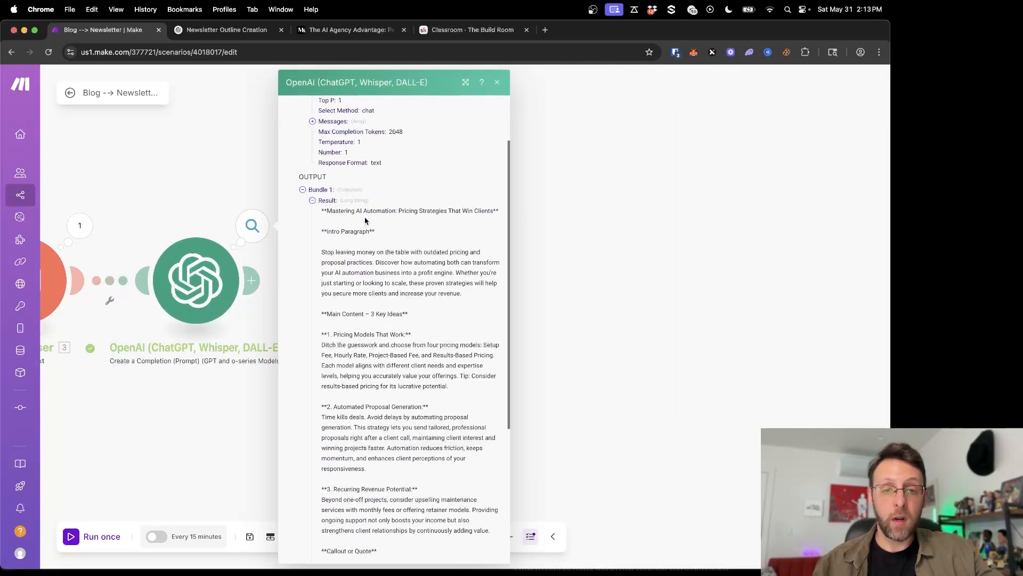
{"action": "left_click_drag", "start_coordinate": [335, 211], "coordinate": [428, 211]}
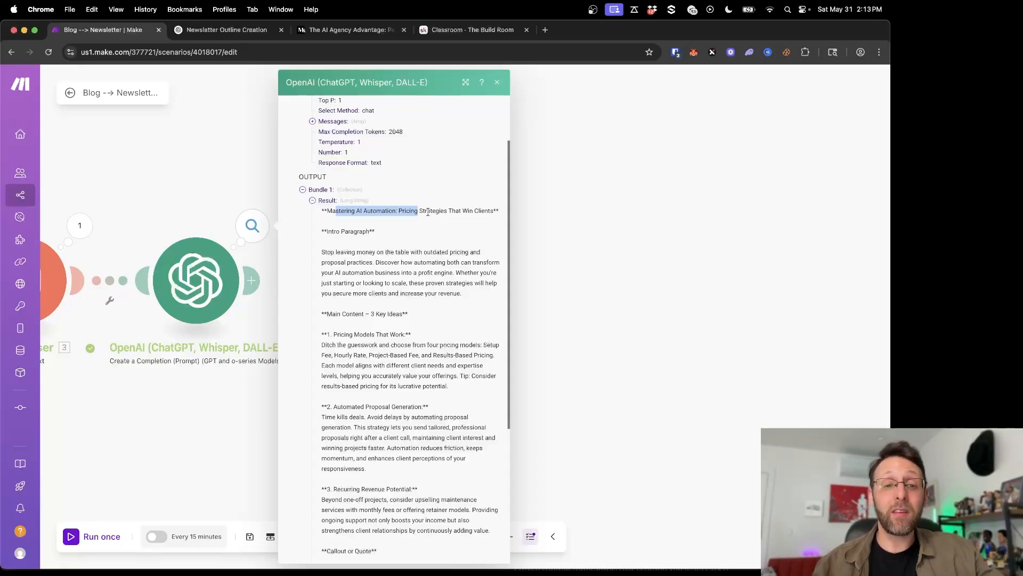
{"action": "scroll", "coordinate": [368, 237], "scroll_direction": "down", "scroll_amount": 2}
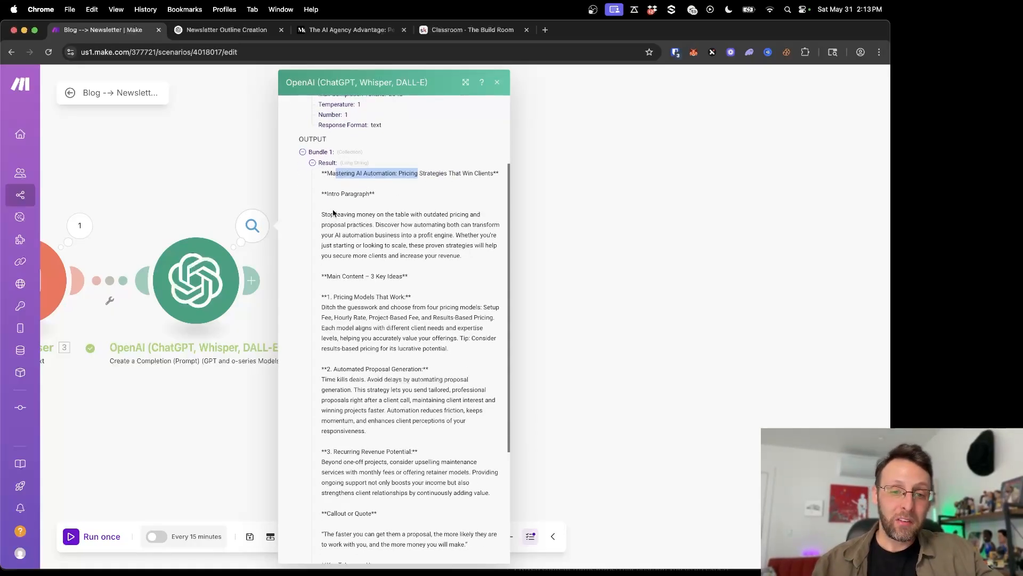
{"action": "left_click_drag", "start_coordinate": [334, 213], "coordinate": [411, 214]}
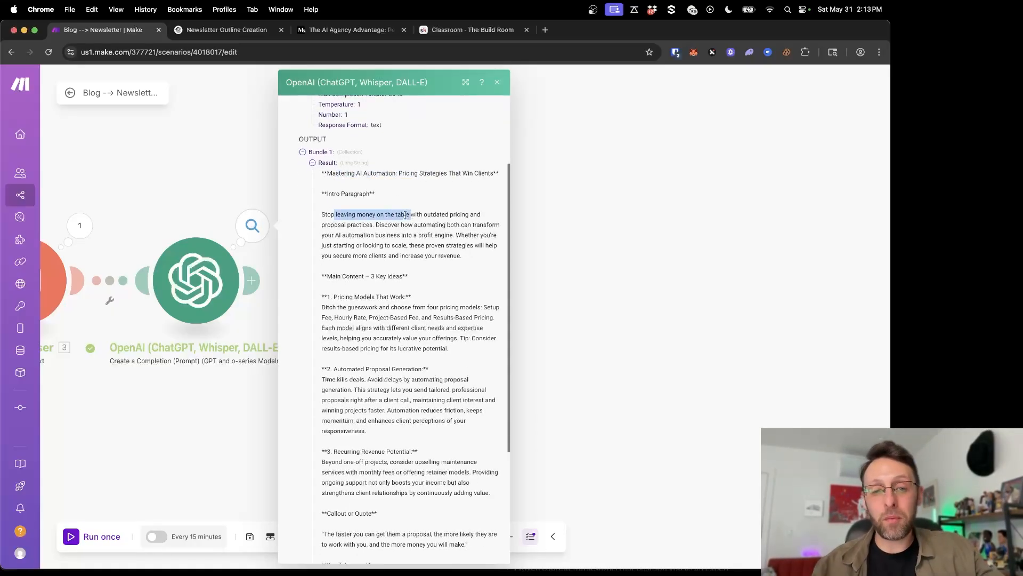
{"action": "left_click_drag", "start_coordinate": [375, 225], "coordinate": [459, 227]}
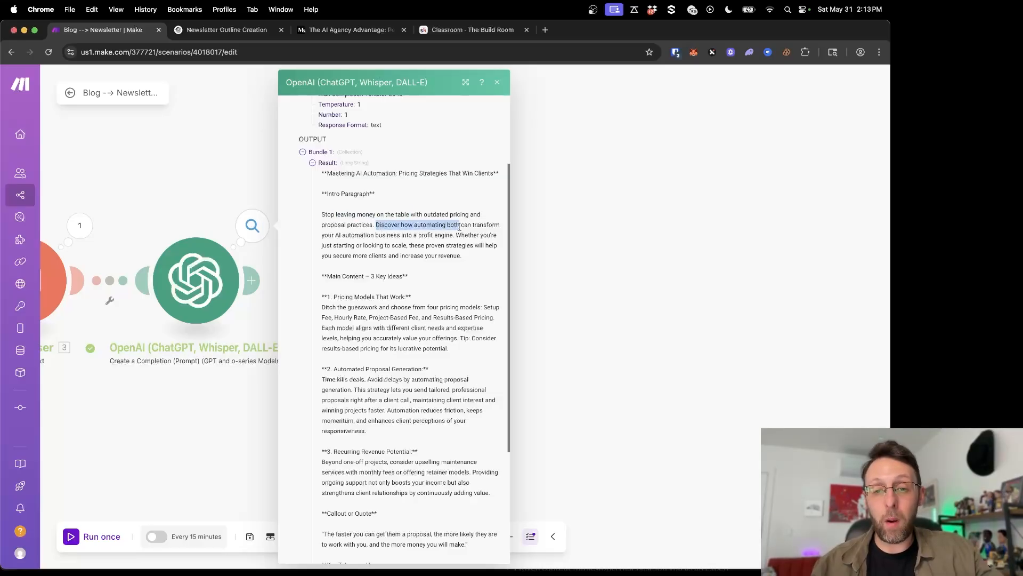
{"action": "left_click", "coordinate": [344, 235]}
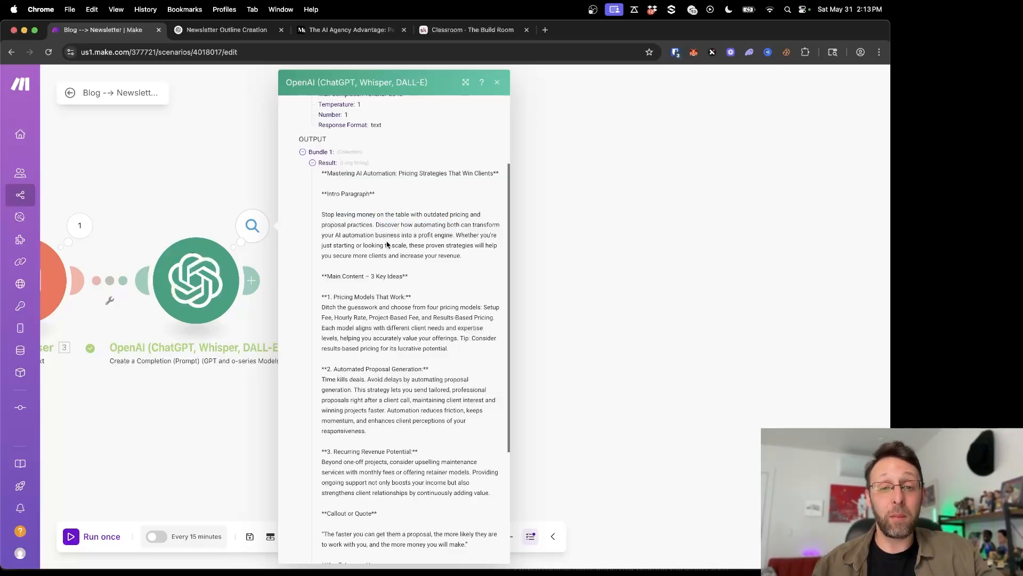
Step: Read the rest of the intro and the newsletter's Main Content section
{"action": "left_click_drag", "start_coordinate": [454, 234], "coordinate": [479, 233]}
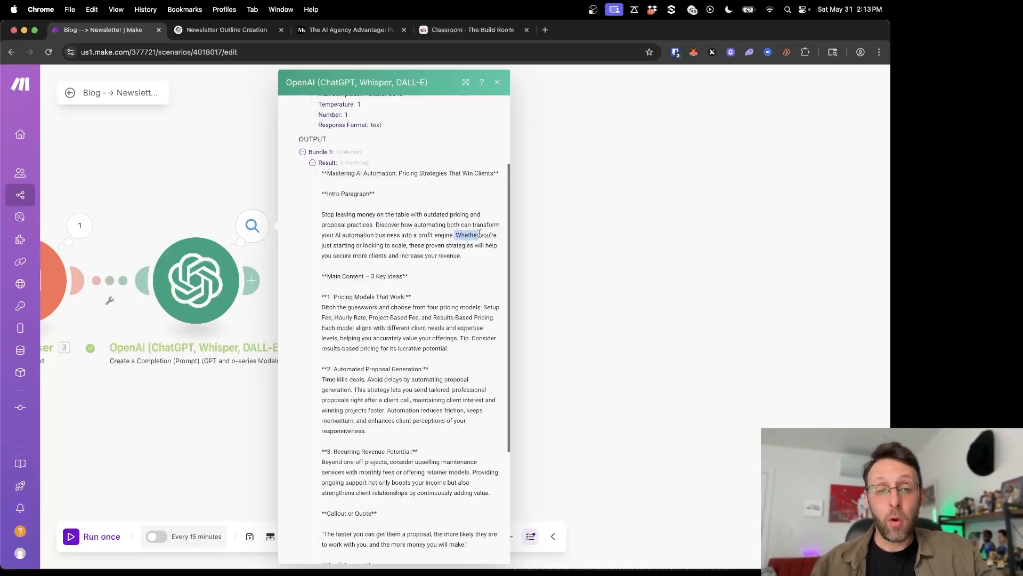
{"action": "left_click_drag", "start_coordinate": [348, 245], "coordinate": [425, 246]}
{"action": "scroll", "coordinate": [427, 248], "scroll_direction": "down", "scroll_amount": 1}
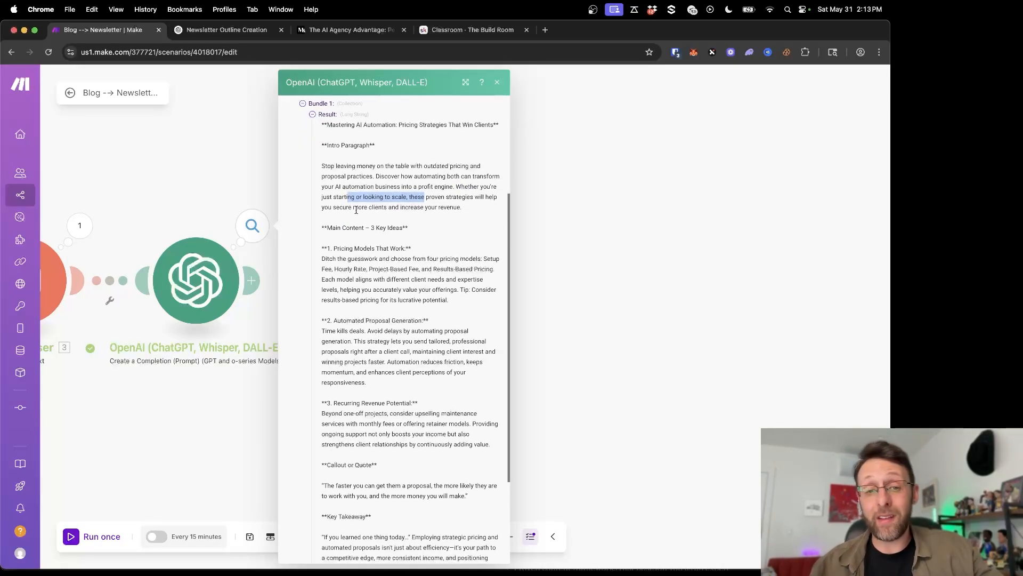
{"action": "scroll", "coordinate": [356, 214], "scroll_direction": "down", "scroll_amount": 2}
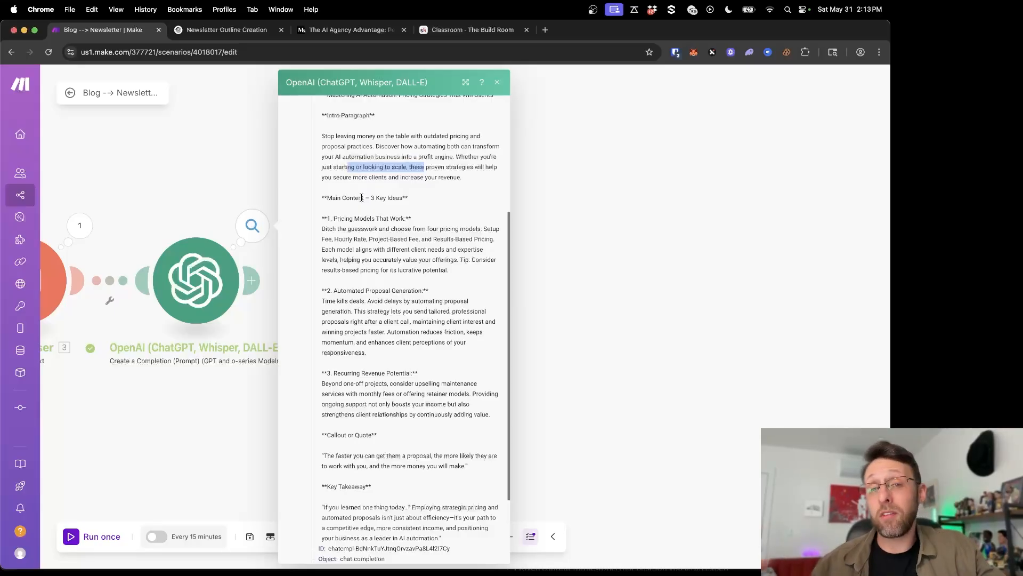
{"action": "left_click_drag", "start_coordinate": [362, 198], "coordinate": [315, 199]}
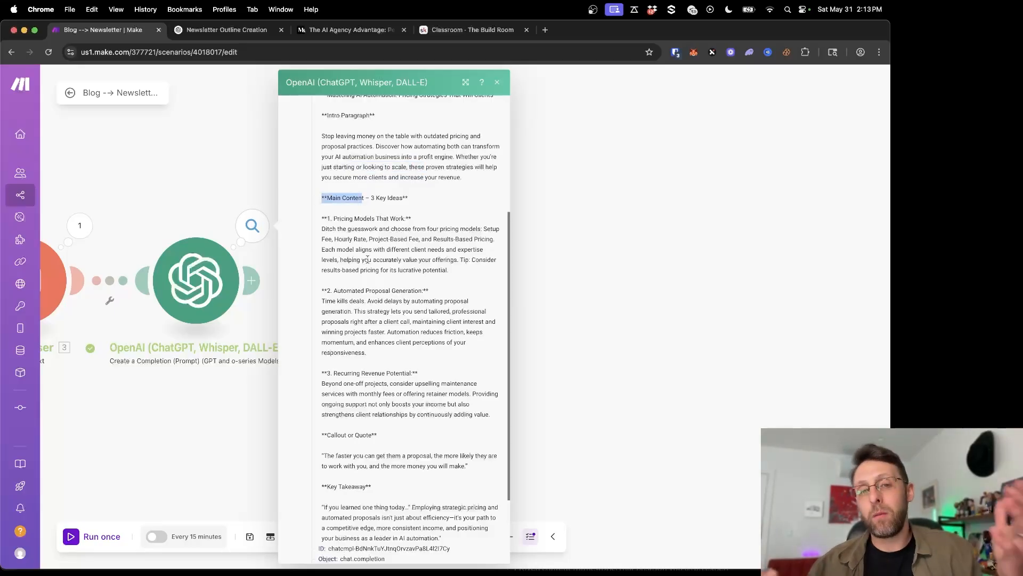
{"action": "scroll", "coordinate": [373, 261], "scroll_direction": "down", "scroll_amount": 1}
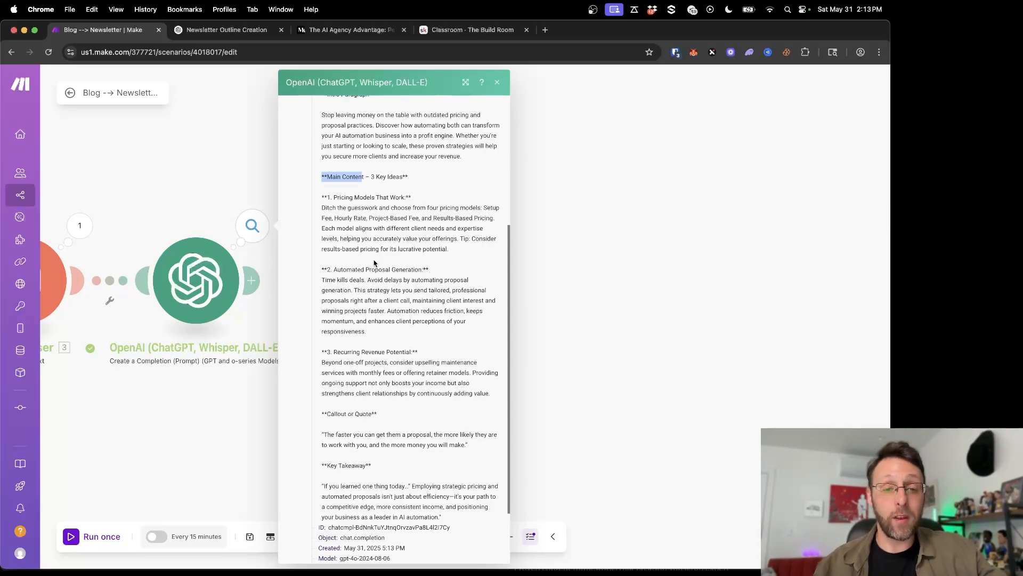
{"action": "scroll", "coordinate": [375, 263], "scroll_direction": "down", "scroll_amount": 1}
{"action": "scroll", "coordinate": [393, 179], "scroll_direction": "down", "scroll_amount": 2}
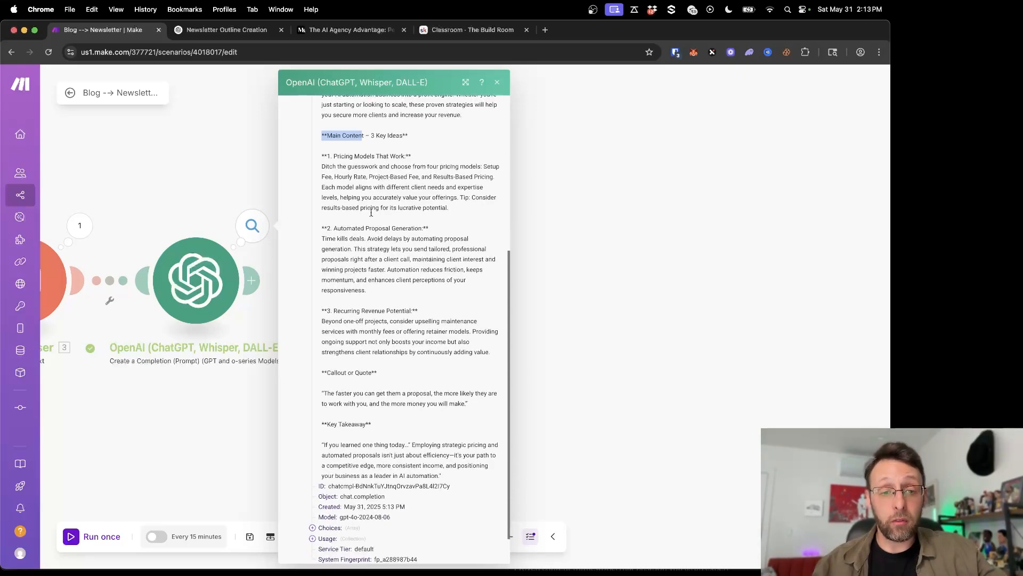
{"action": "left_click_drag", "start_coordinate": [336, 209], "coordinate": [396, 209]}
{"action": "scroll", "coordinate": [389, 225], "scroll_direction": "down", "scroll_amount": 1}
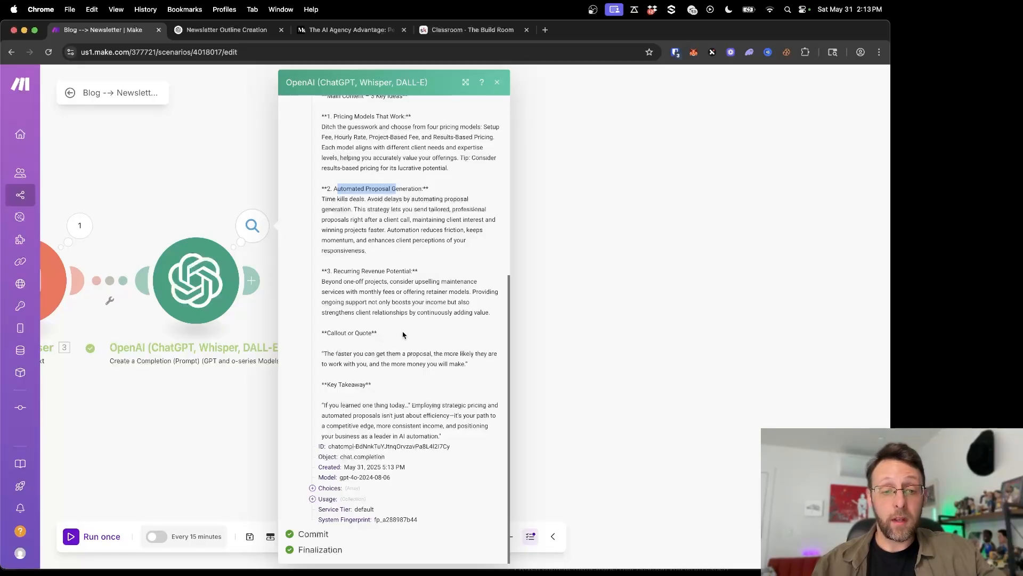
Step: Review the callout quote and Key Takeaway, then close the output and switch to The Build Room
{"action": "left_click_drag", "start_coordinate": [332, 351], "coordinate": [300, 317]}
{"action": "left_click", "coordinate": [335, 349]}
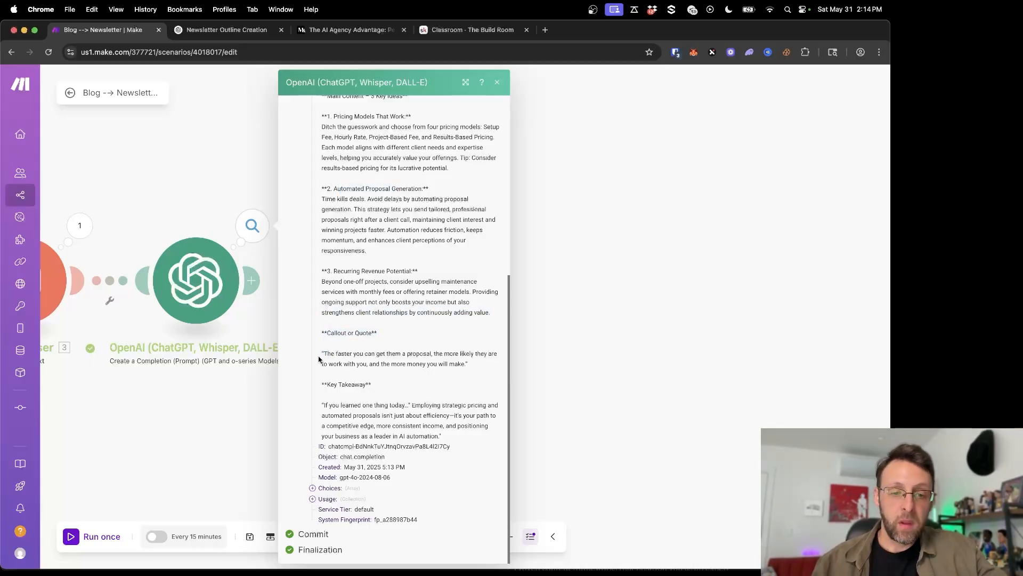
{"action": "left_click_drag", "start_coordinate": [337, 353], "coordinate": [402, 353]}
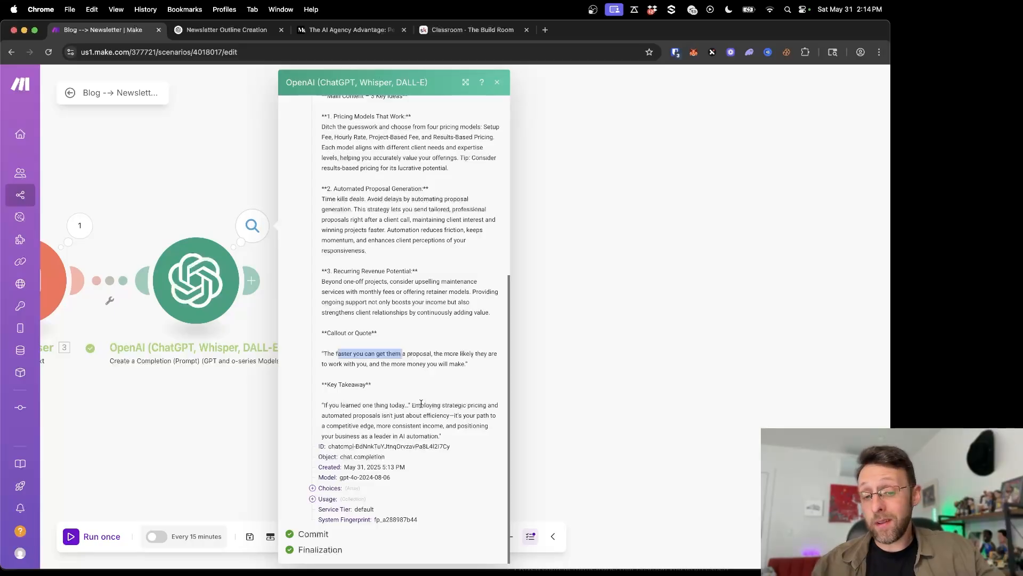
{"action": "left_click_drag", "start_coordinate": [421, 405], "coordinate": [467, 405]}
{"action": "left_click", "coordinate": [333, 412]}
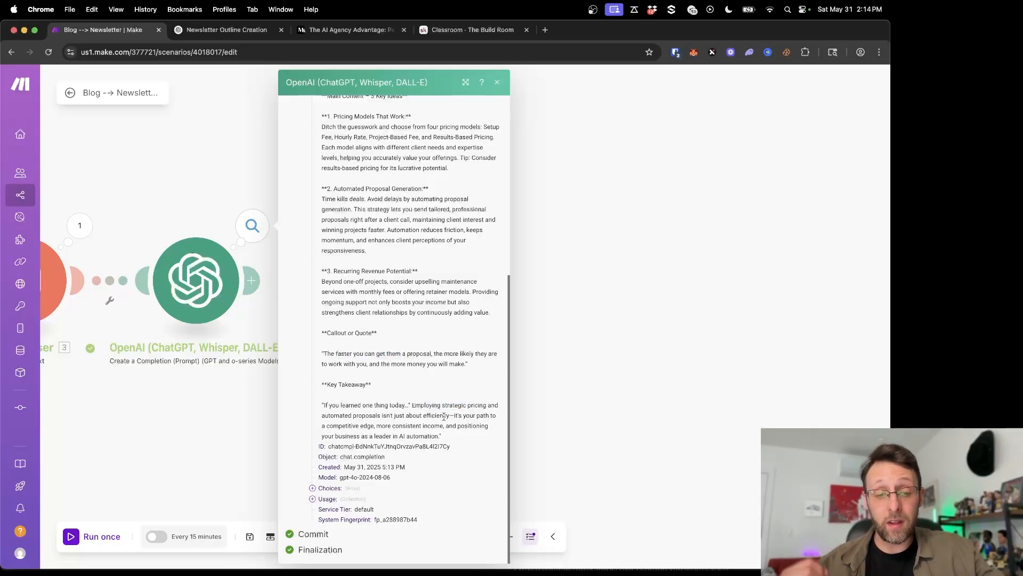
{"action": "left_click_drag", "start_coordinate": [370, 424], "coordinate": [396, 423]}
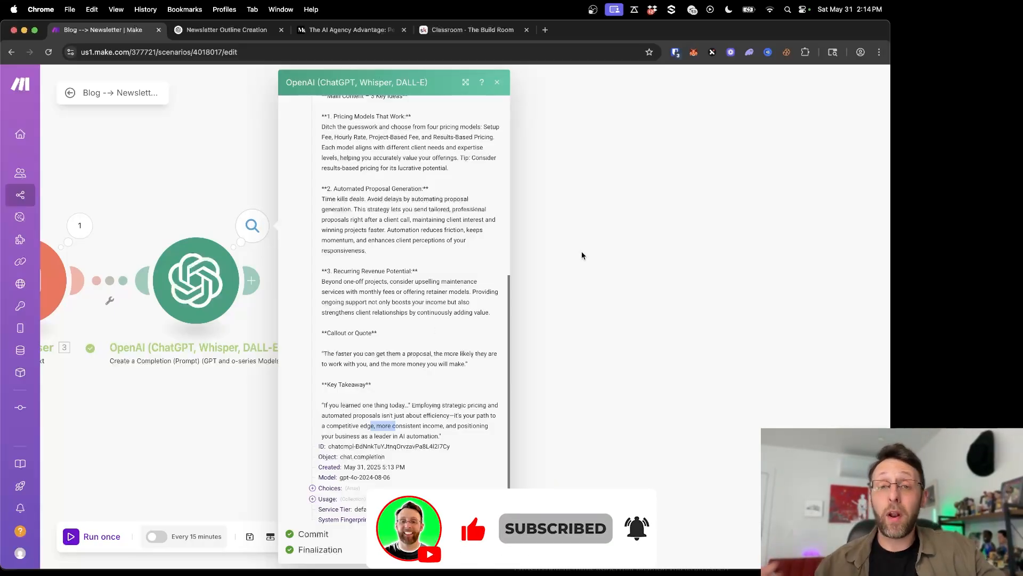
{"action": "left_click", "coordinate": [601, 261]}
{"action": "left_click", "coordinate": [473, 29]}
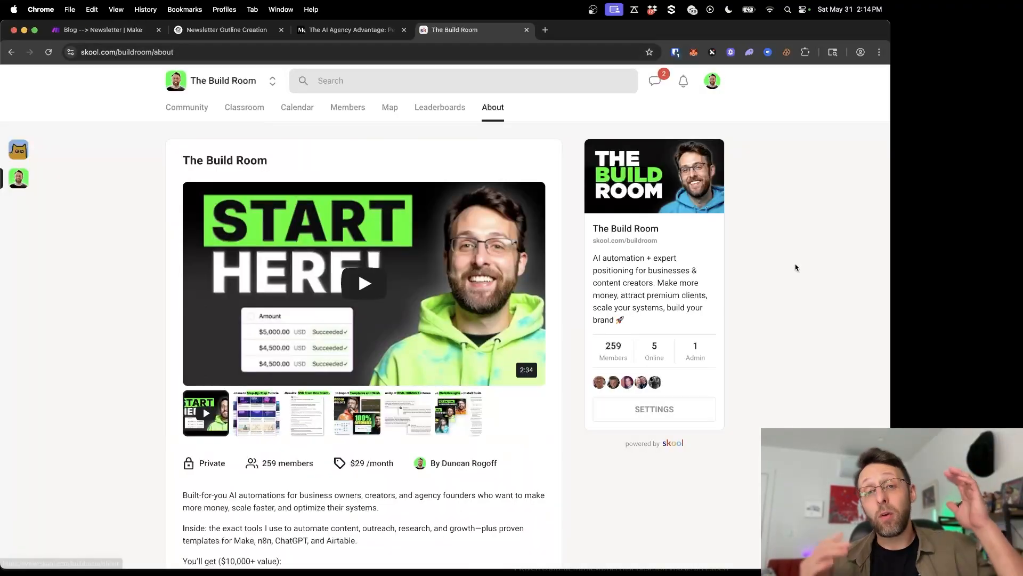